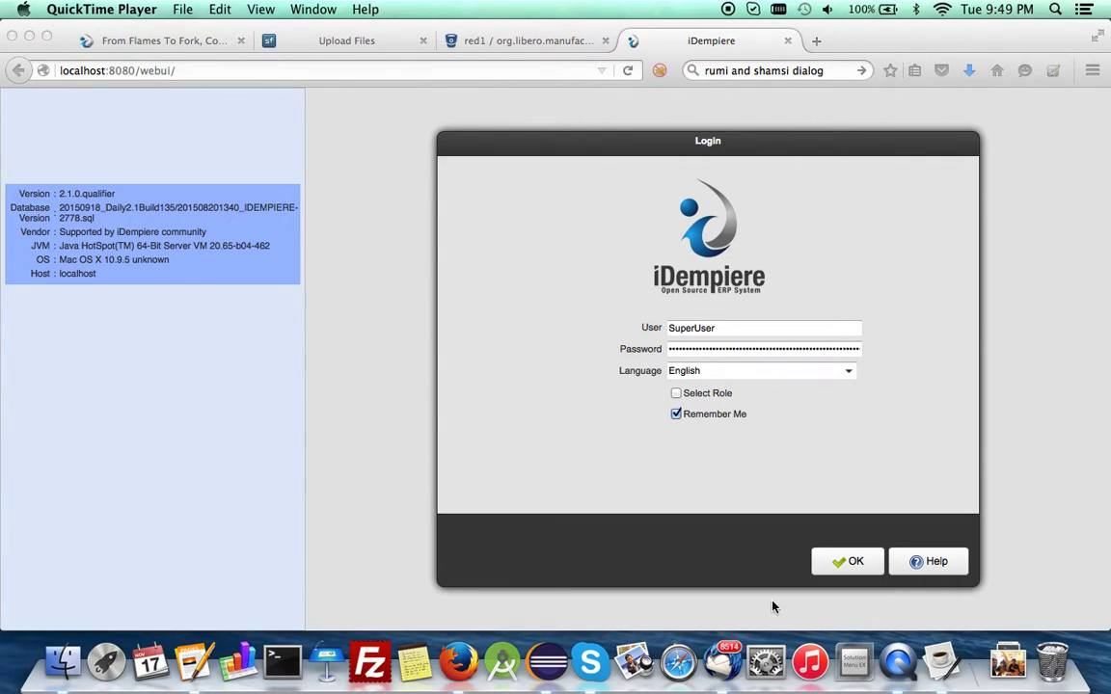
Step: Bring the BOM Drop Configurator notes in Pages to the front and check the date and time
{"action": "left_click", "coordinate": [192, 675]}
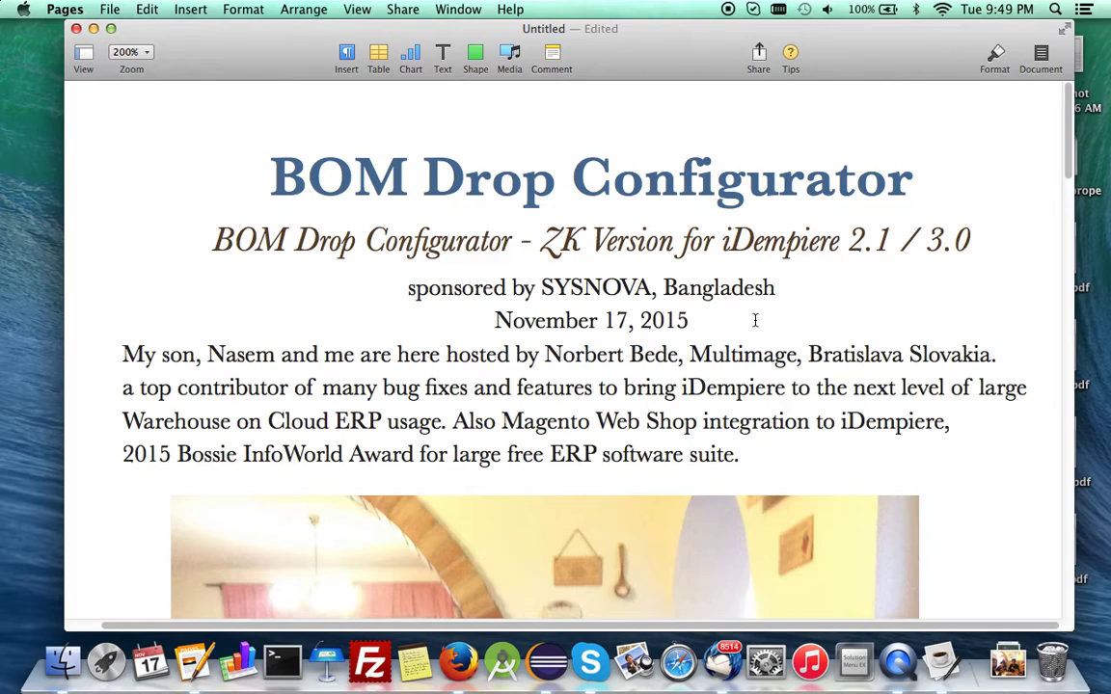
{"action": "left_click", "coordinate": [983, 11]}
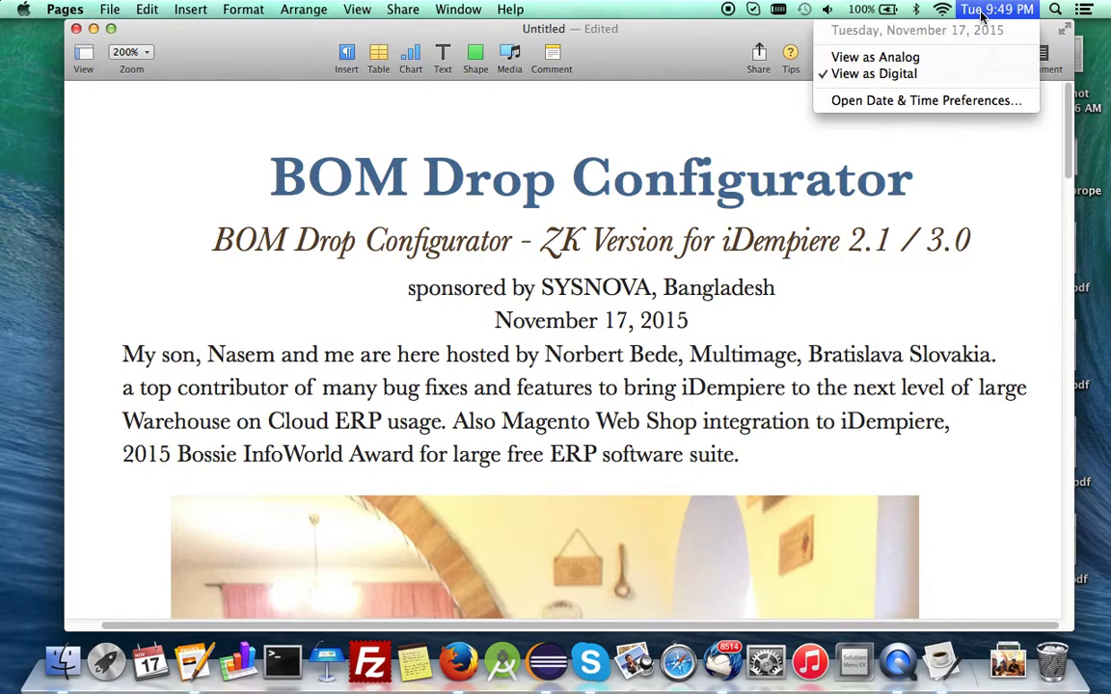
{"action": "left_click", "coordinate": [983, 11]}
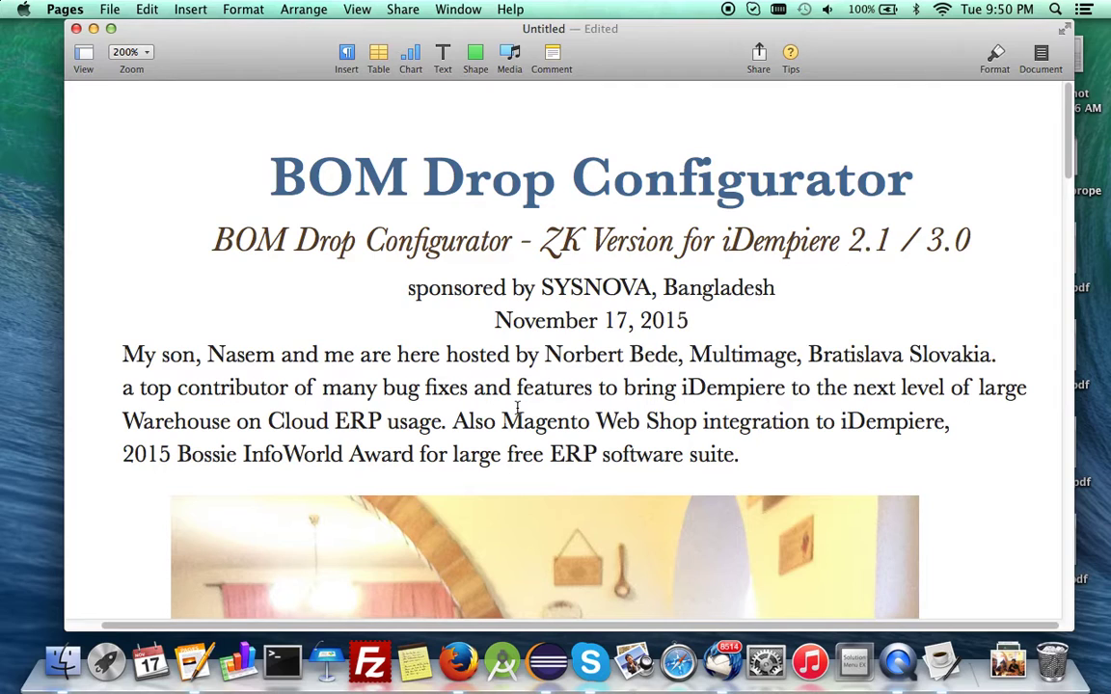
{"action": "scroll", "coordinate": [518, 409], "scroll_direction": "down", "scroll_amount": 10}
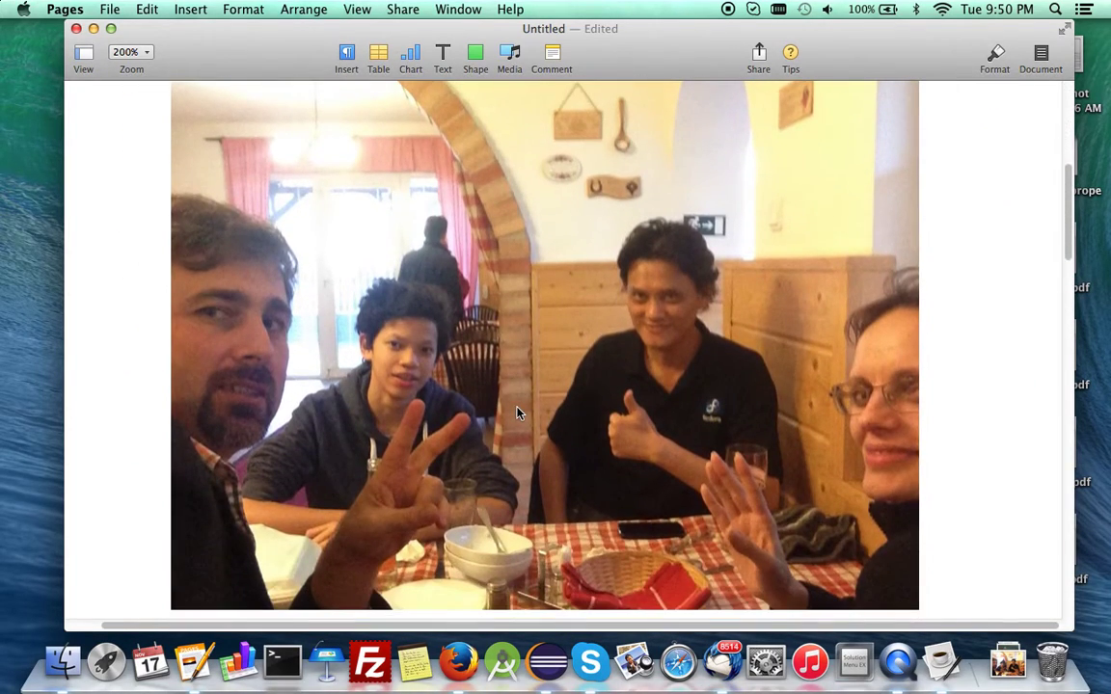
{"action": "scroll", "coordinate": [517, 413], "scroll_direction": "down", "scroll_amount": 2}
{"action": "scroll", "coordinate": [518, 412], "scroll_direction": "up", "scroll_amount": 1}
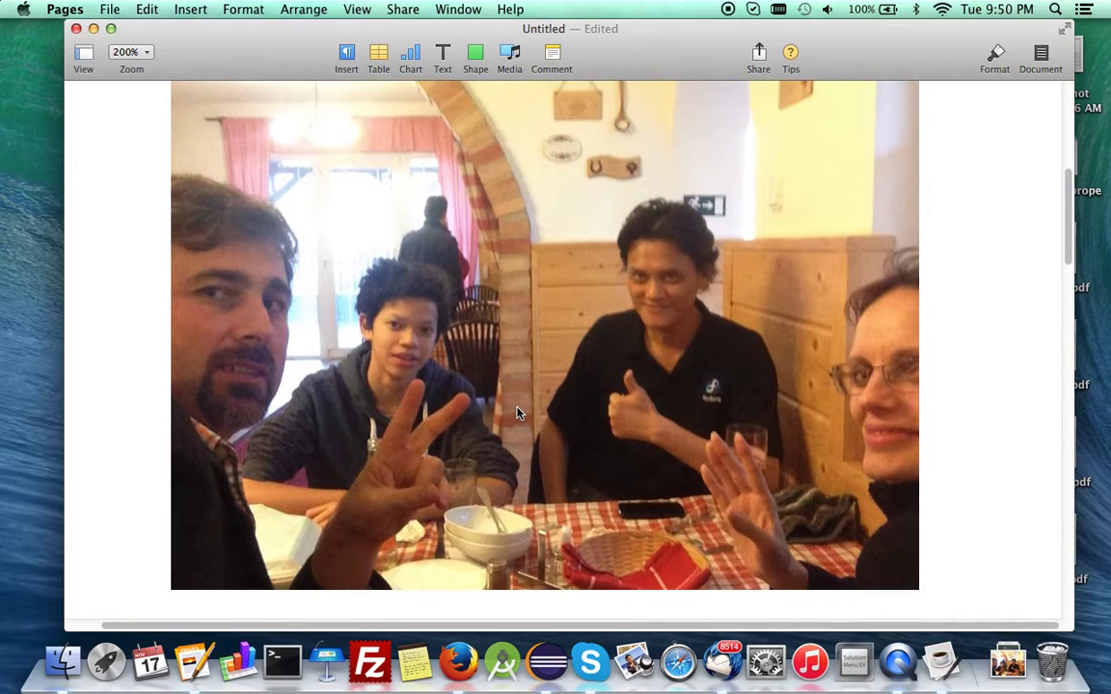
{"action": "scroll", "coordinate": [576, 327], "scroll_direction": "up", "scroll_amount": 10}
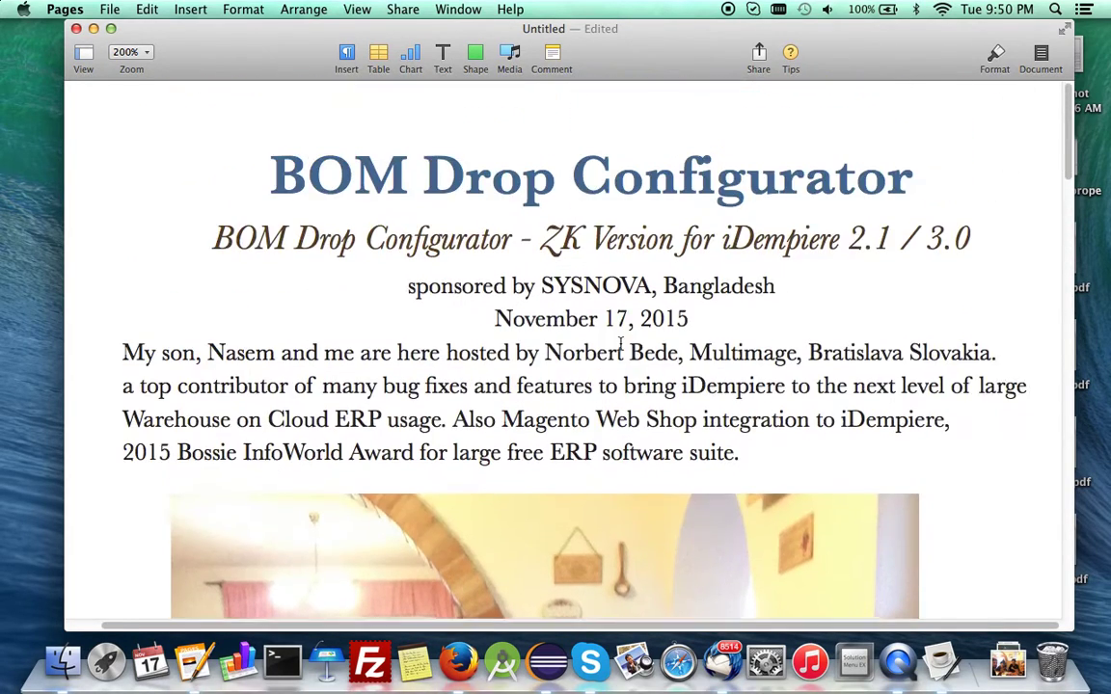
{"action": "scroll", "coordinate": [619, 341], "scroll_direction": "up", "scroll_amount": 2}
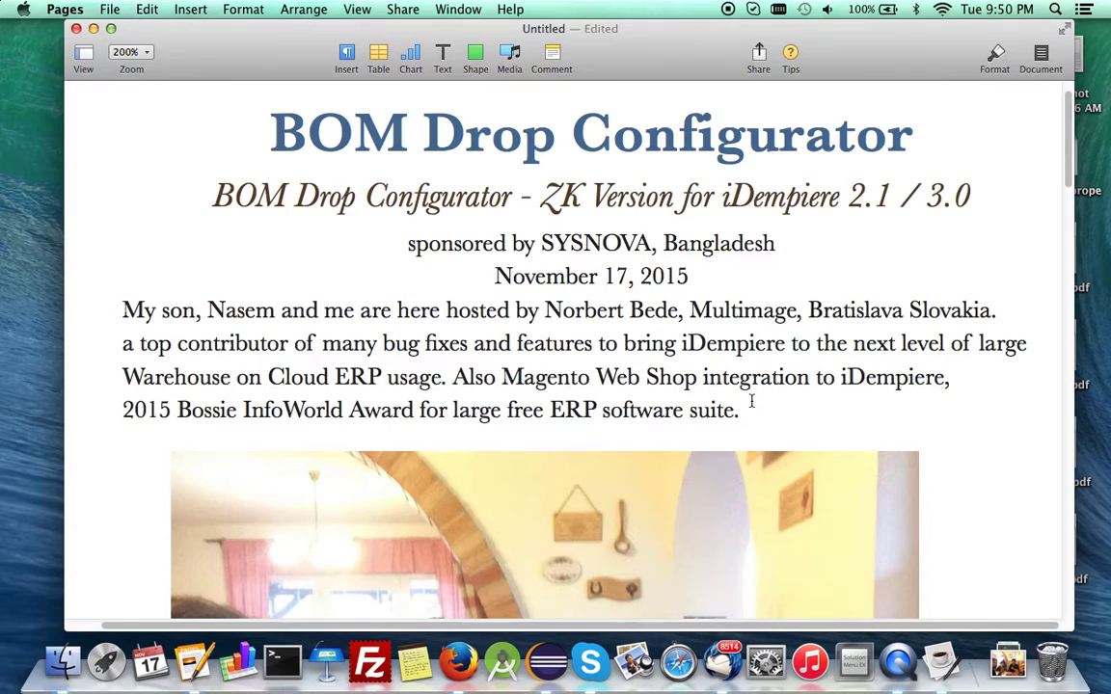
{"action": "scroll", "coordinate": [752, 405], "scroll_direction": "down", "scroll_amount": 3}
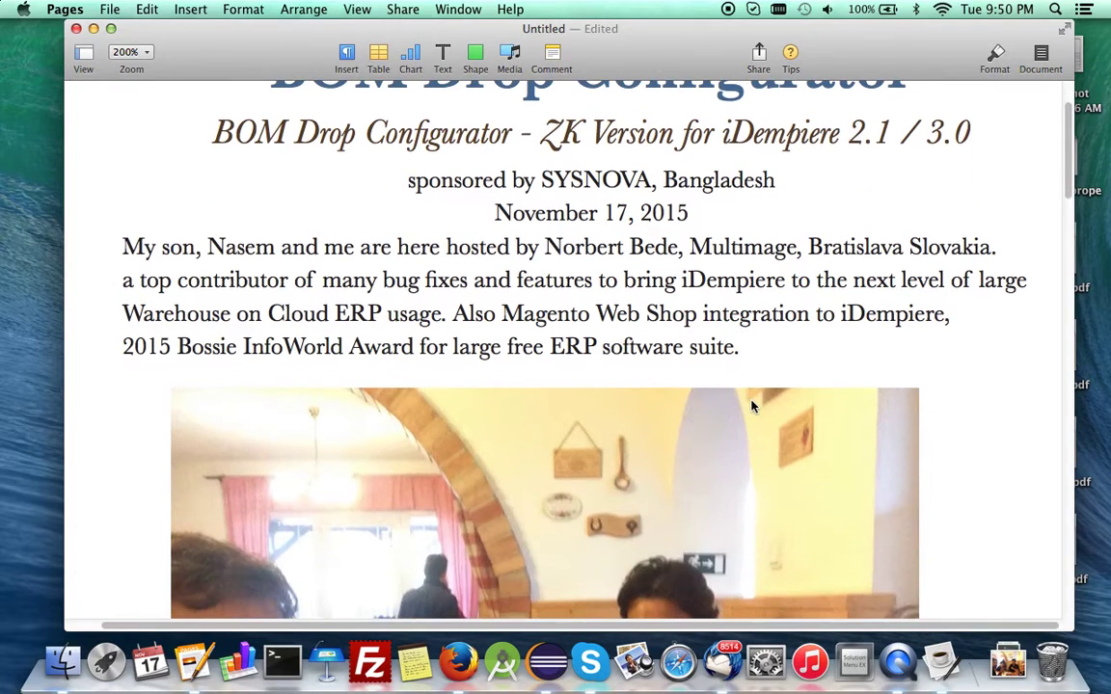
Step: Change 'large free' to 'larger free' in the award sentence, then return to the iDempiere login in Firefox
{"action": "left_click", "coordinate": [500, 352]}
{"action": "type", "text": "r"}
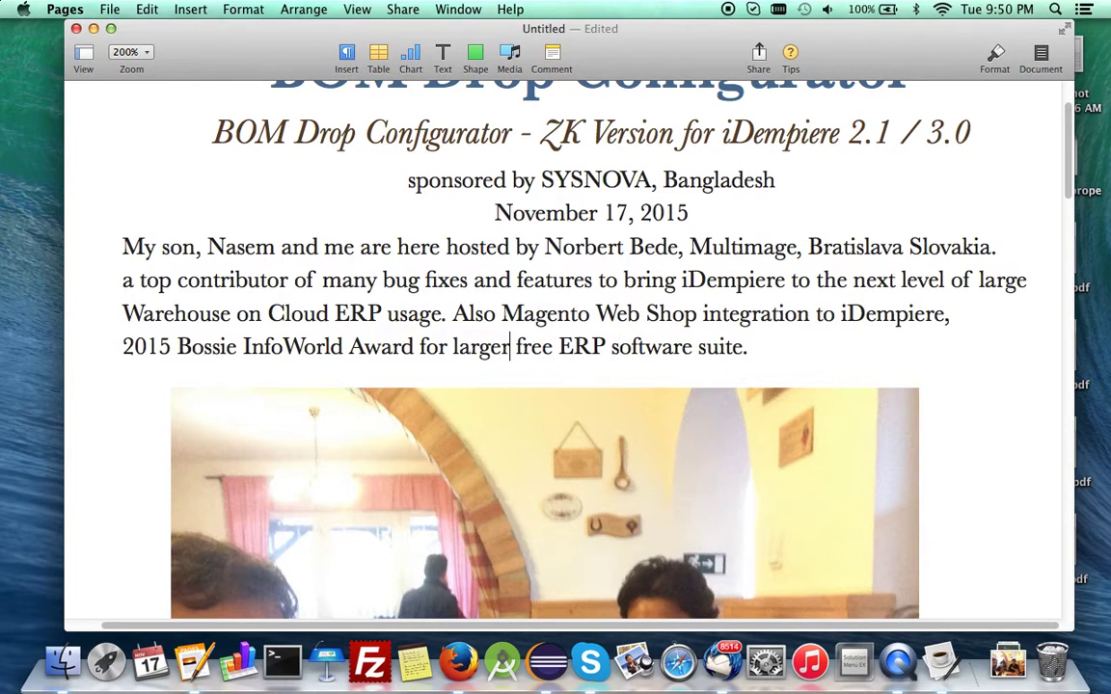
{"action": "scroll", "coordinate": [878, 378], "scroll_direction": "down", "scroll_amount": 5}
{"action": "scroll", "coordinate": [879, 380], "scroll_direction": "down", "scroll_amount": 5}
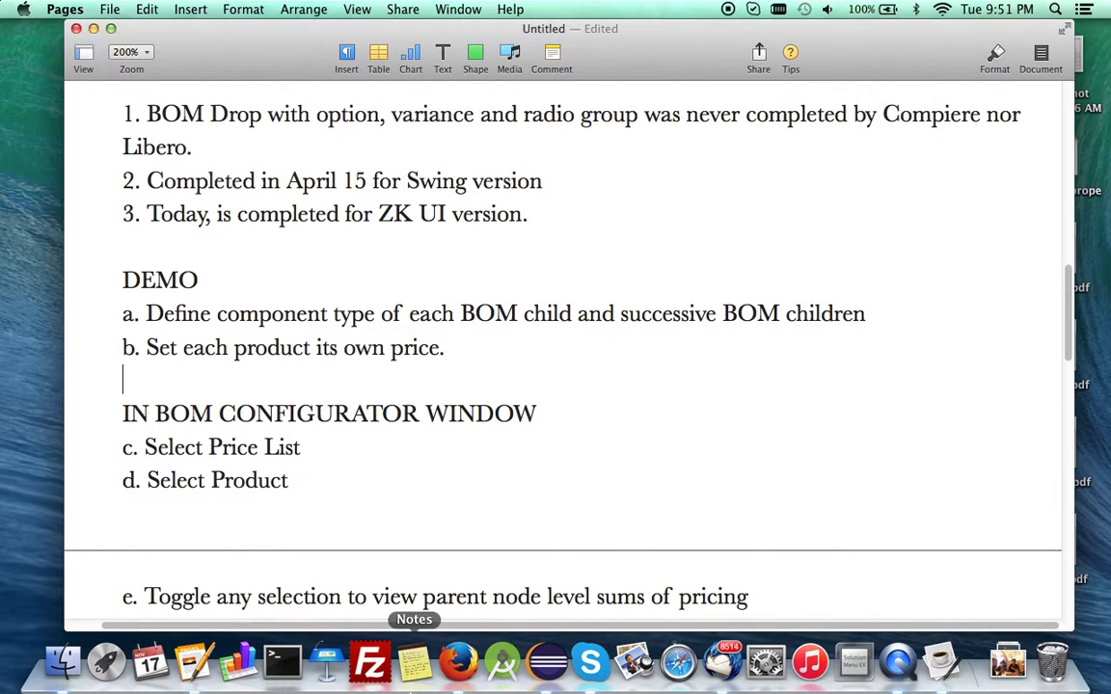
{"action": "left_click", "coordinate": [458, 661]}
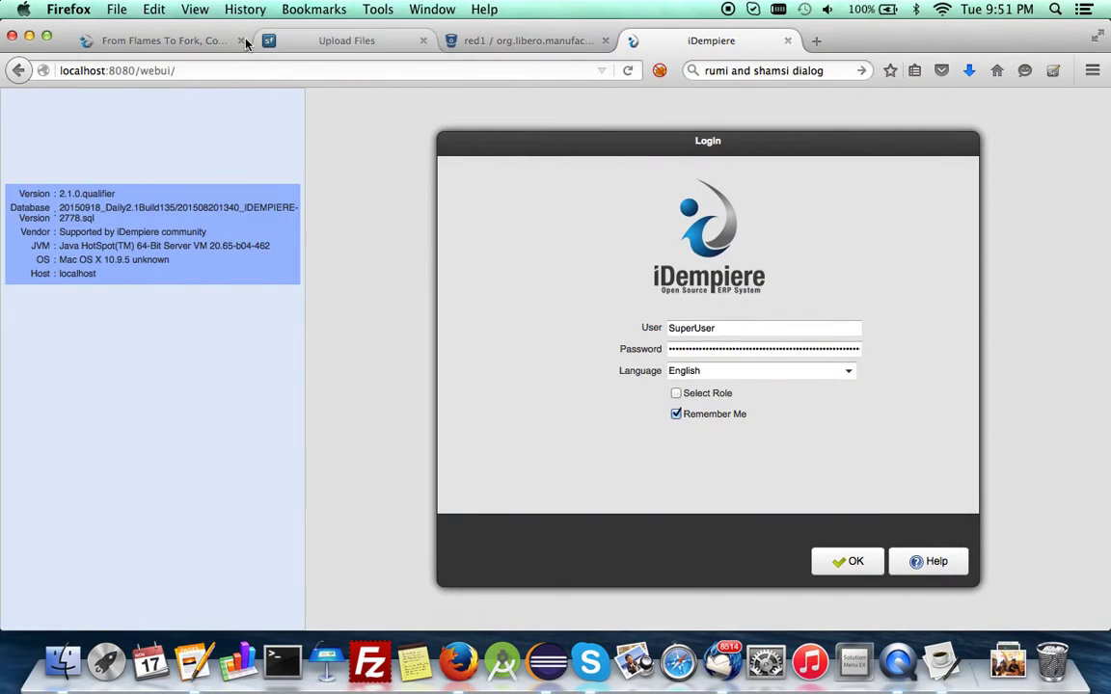
Step: Scroll the red1.org BOM Drop forum post down to the ConfirmDrop.png screenshot showing Grand Total 105.0
{"action": "left_click", "coordinate": [106, 42]}
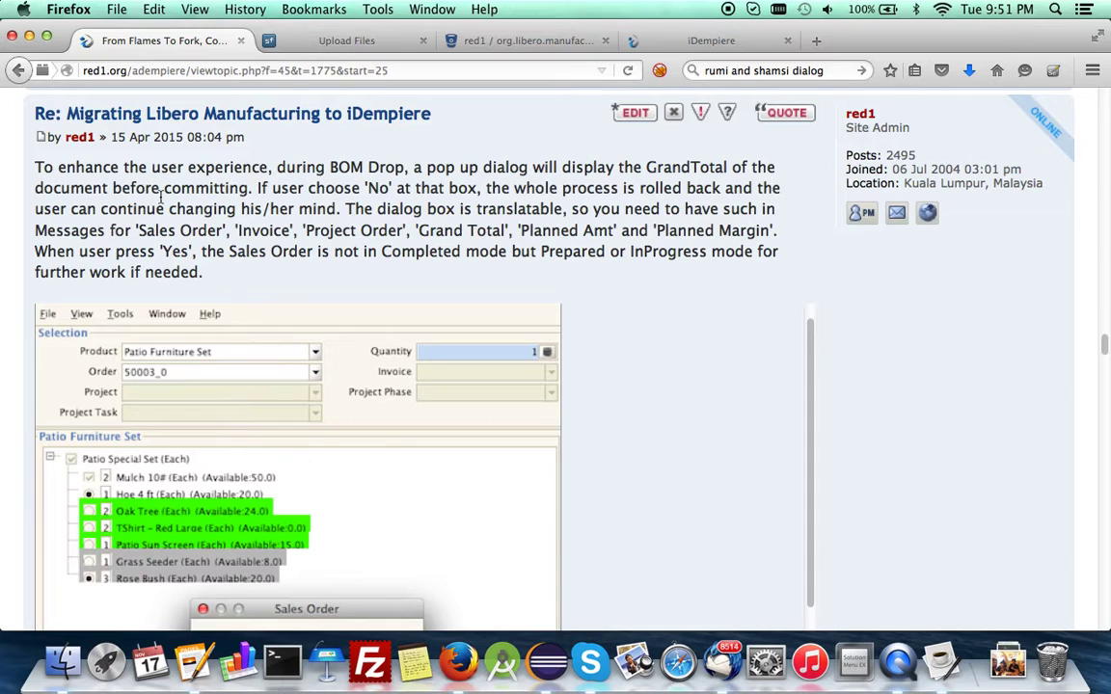
{"action": "scroll", "coordinate": [665, 345], "scroll_direction": "down", "scroll_amount": 3}
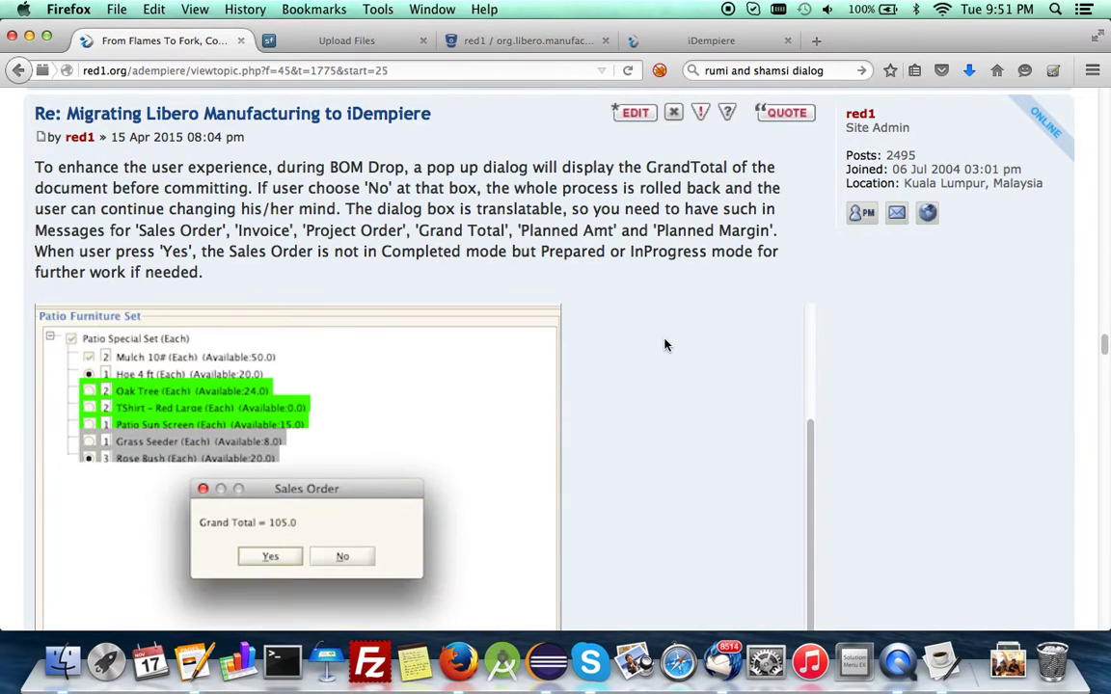
{"action": "scroll", "coordinate": [867, 429], "scroll_direction": "down", "scroll_amount": 3}
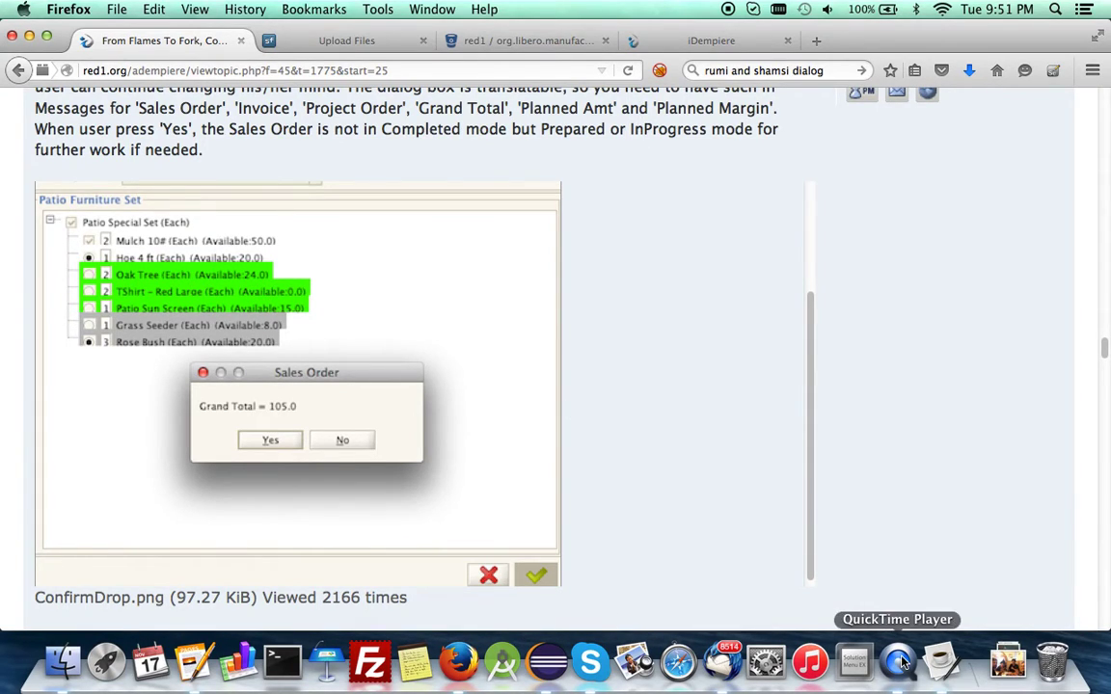
{"action": "left_click", "coordinate": [193, 665]}
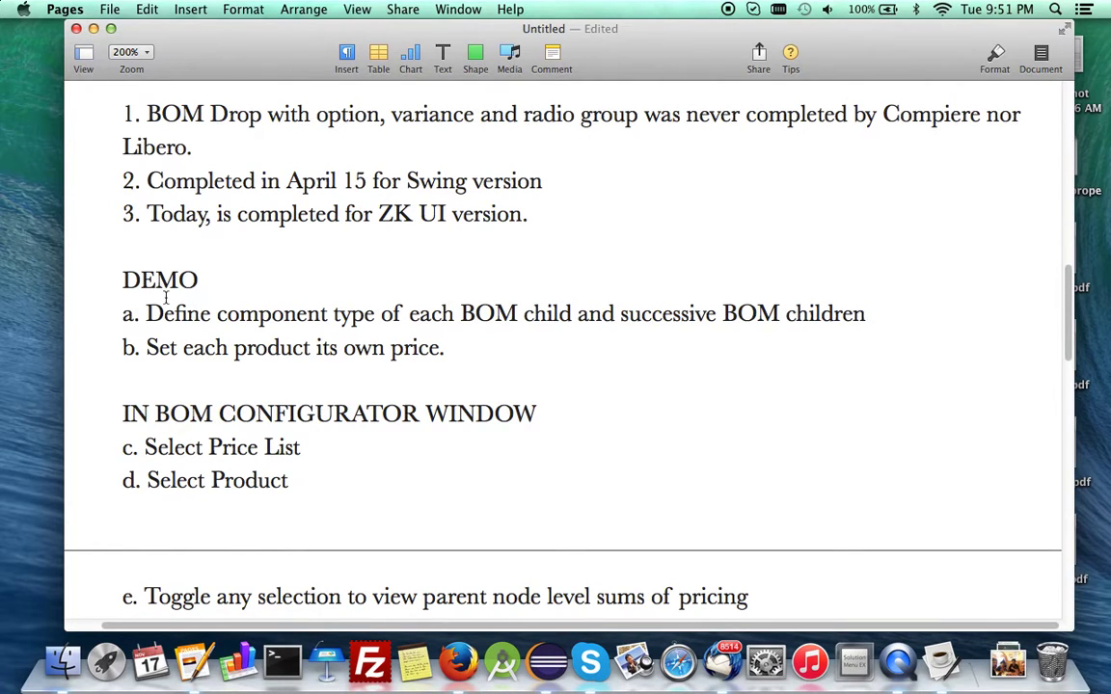
{"action": "left_click", "coordinate": [458, 662]}
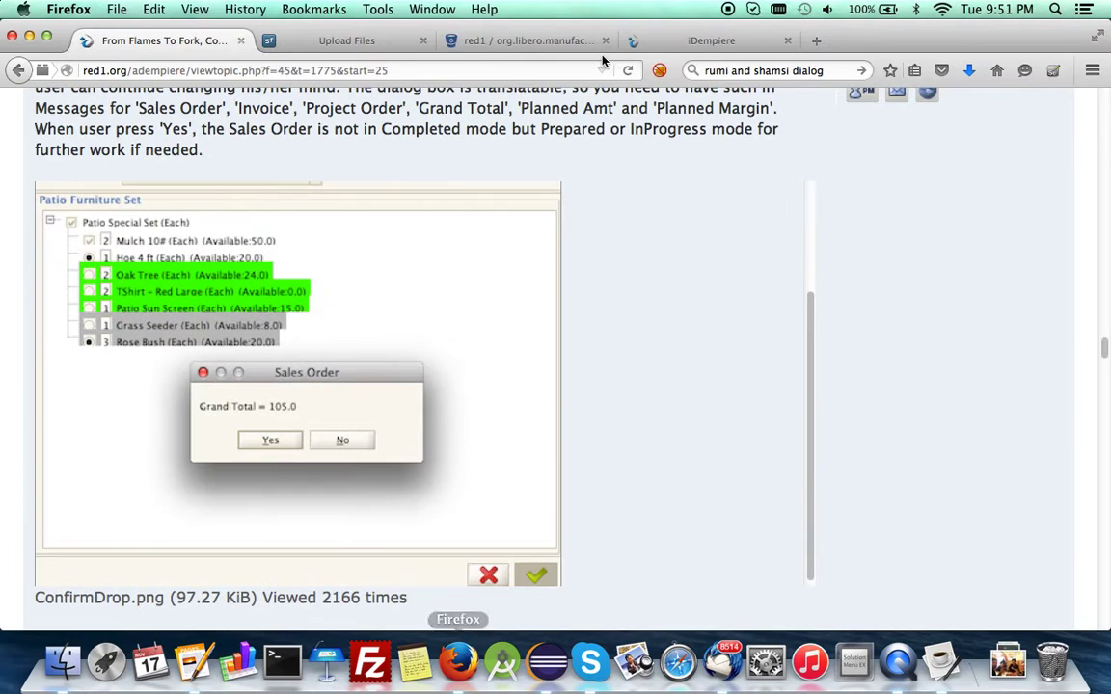
Step: Log in to iDempiere with the prefilled credentials and land on the GardenWorld Home dashboard
{"action": "left_click", "coordinate": [723, 41]}
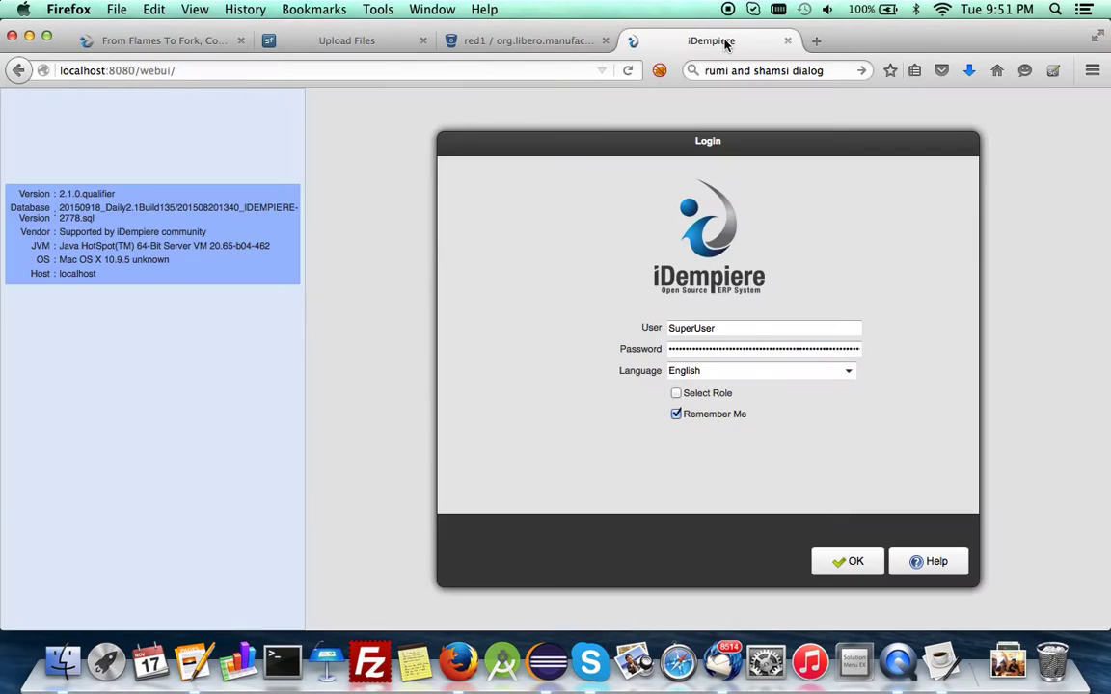
{"action": "left_click", "coordinate": [842, 561]}
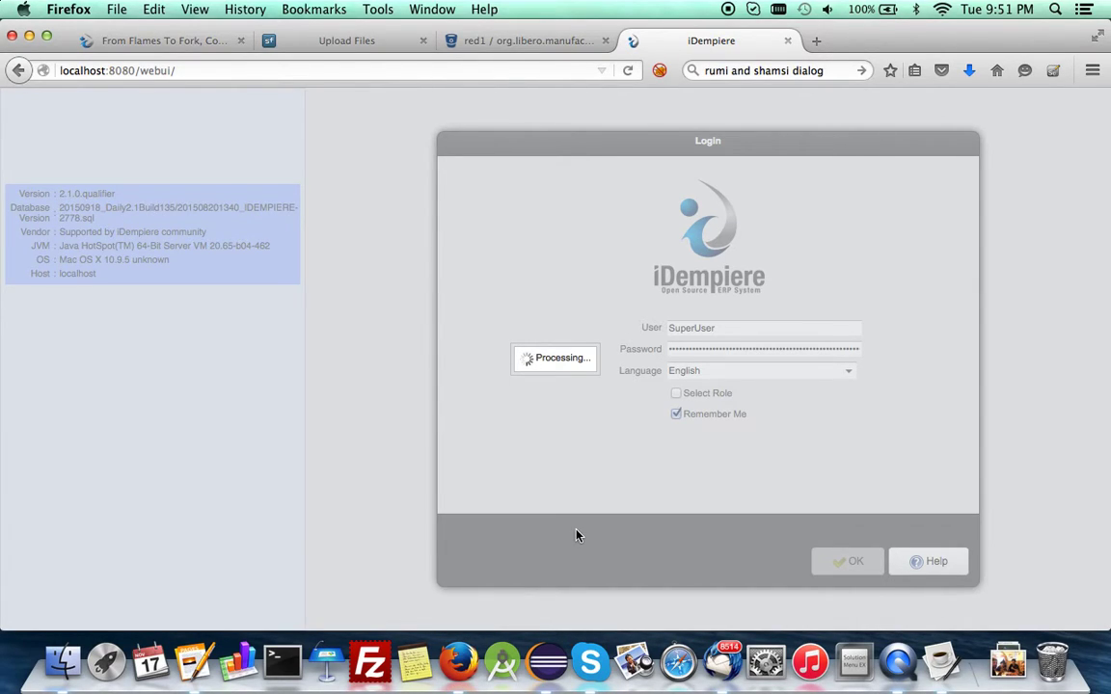
{"action": "left_click", "coordinate": [197, 666]}
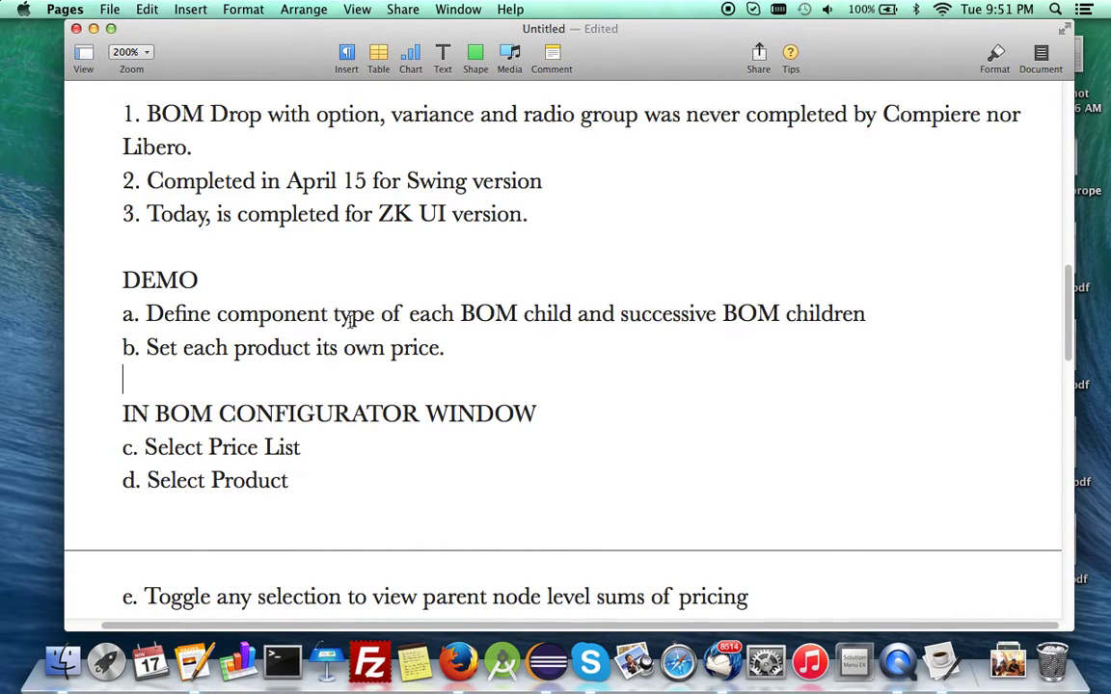
{"action": "left_click", "coordinate": [458, 663]}
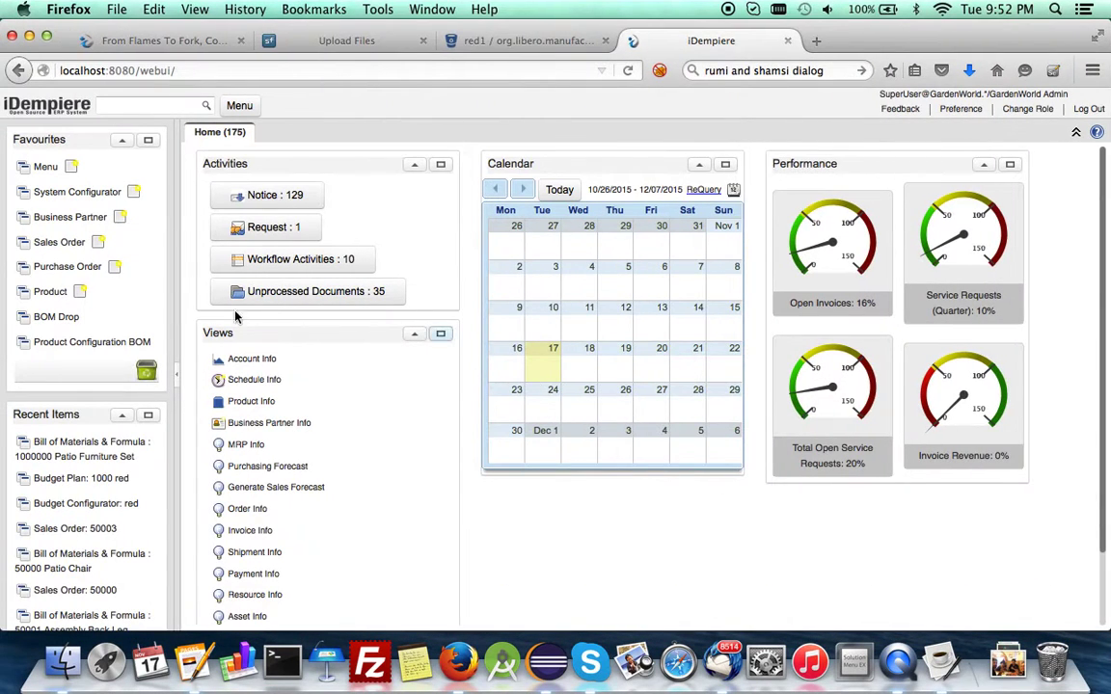
Step: Open the PatioSet_Patio Furniture Set BOM and browse Manufacturing Management > Engineering Management in the menu
{"action": "left_click", "coordinate": [48, 453]}
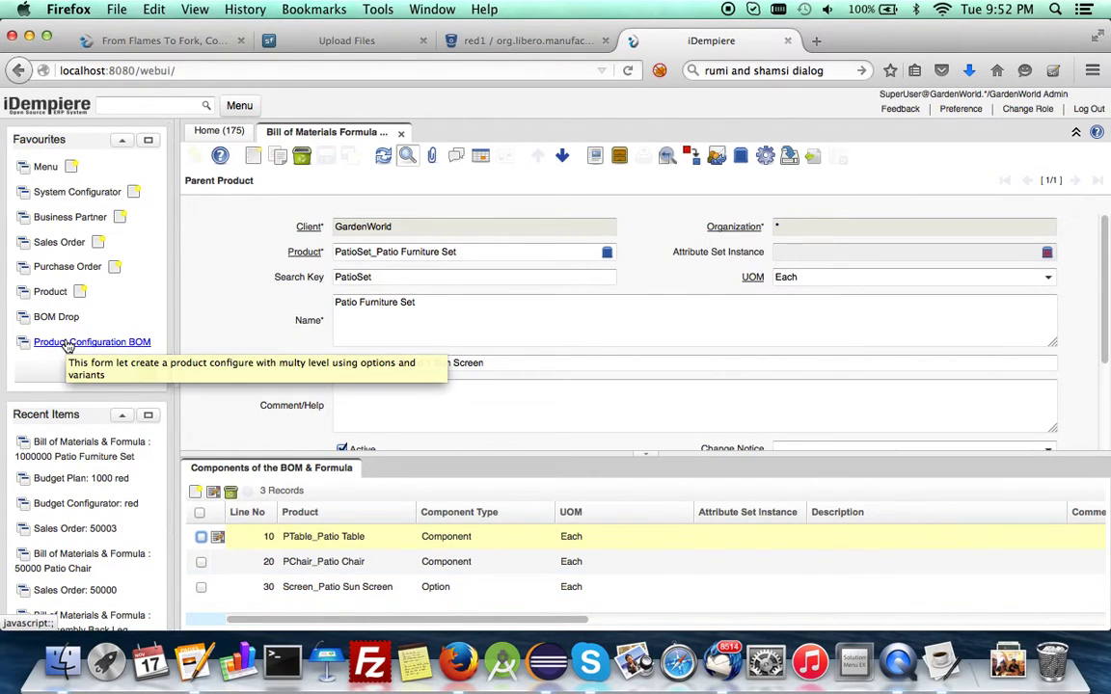
{"action": "left_click", "coordinate": [246, 112]}
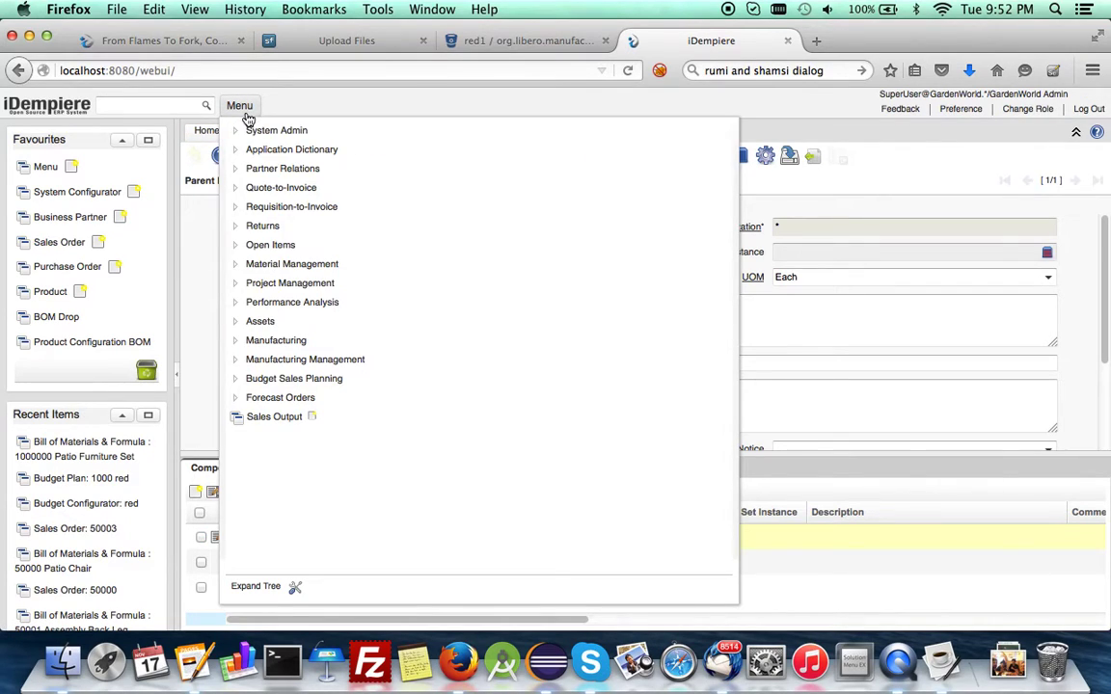
{"action": "left_click", "coordinate": [236, 362]}
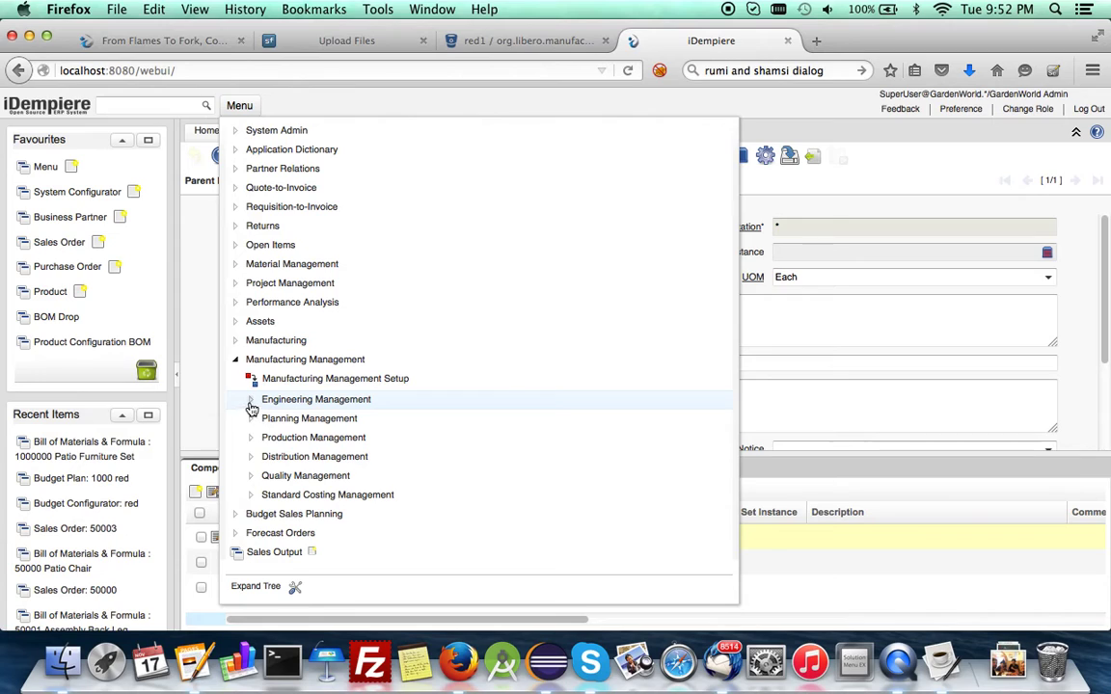
{"action": "left_click", "coordinate": [249, 401]}
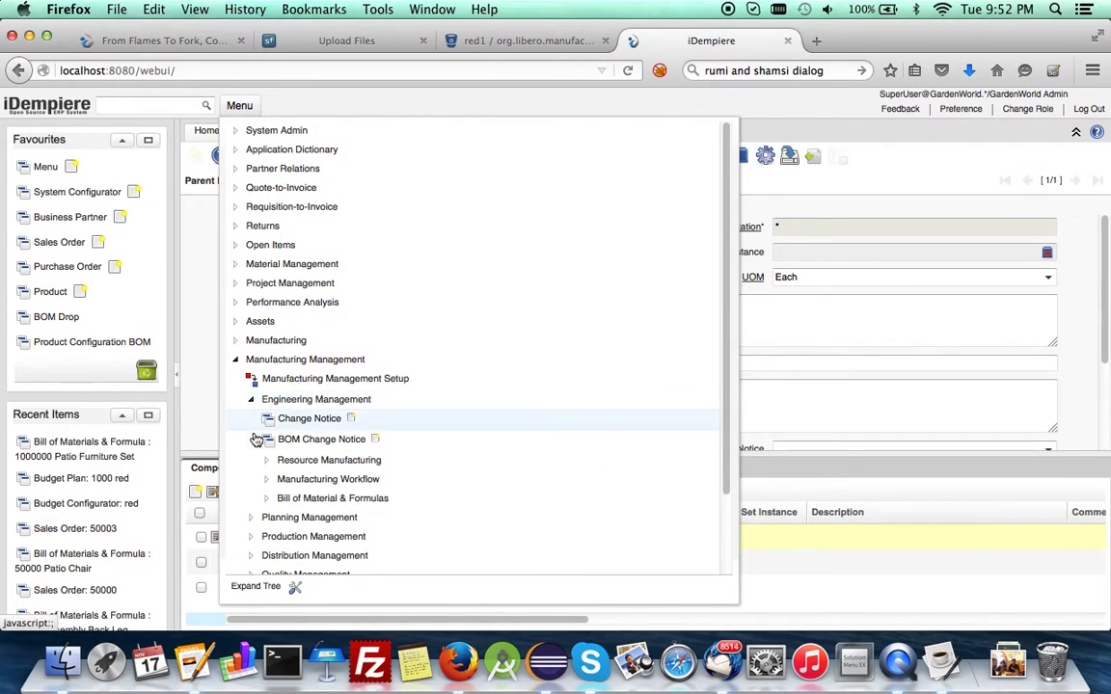
{"action": "left_click", "coordinate": [267, 499]}
{"action": "scroll", "coordinate": [289, 482], "scroll_direction": "down", "scroll_amount": 4}
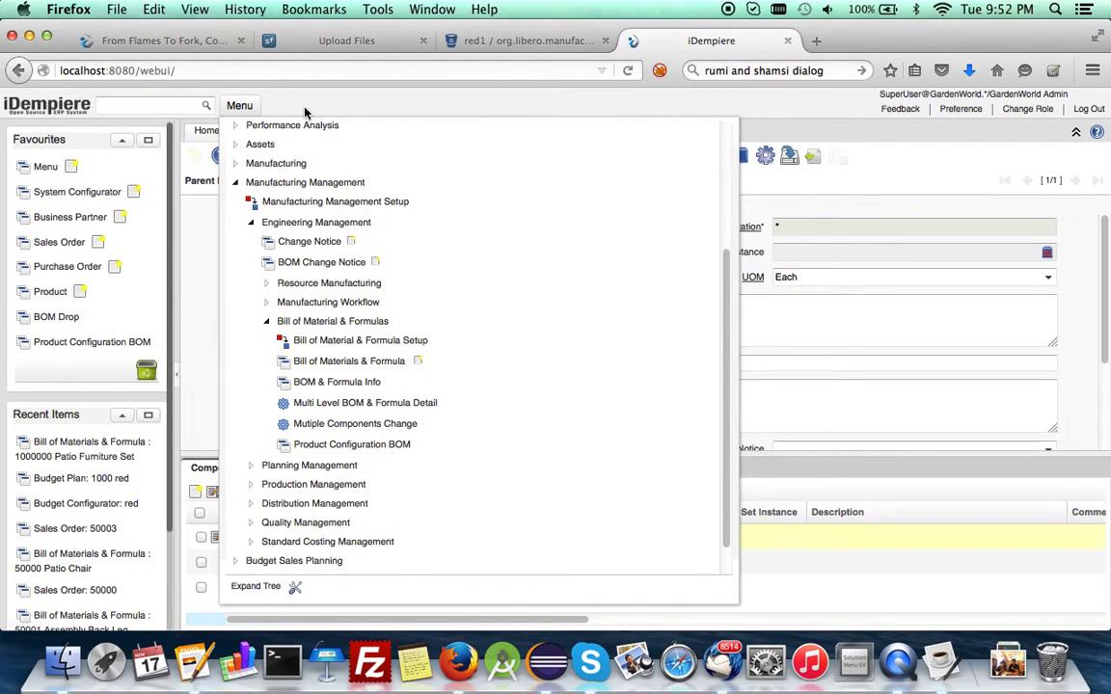
{"action": "left_click", "coordinate": [273, 96]}
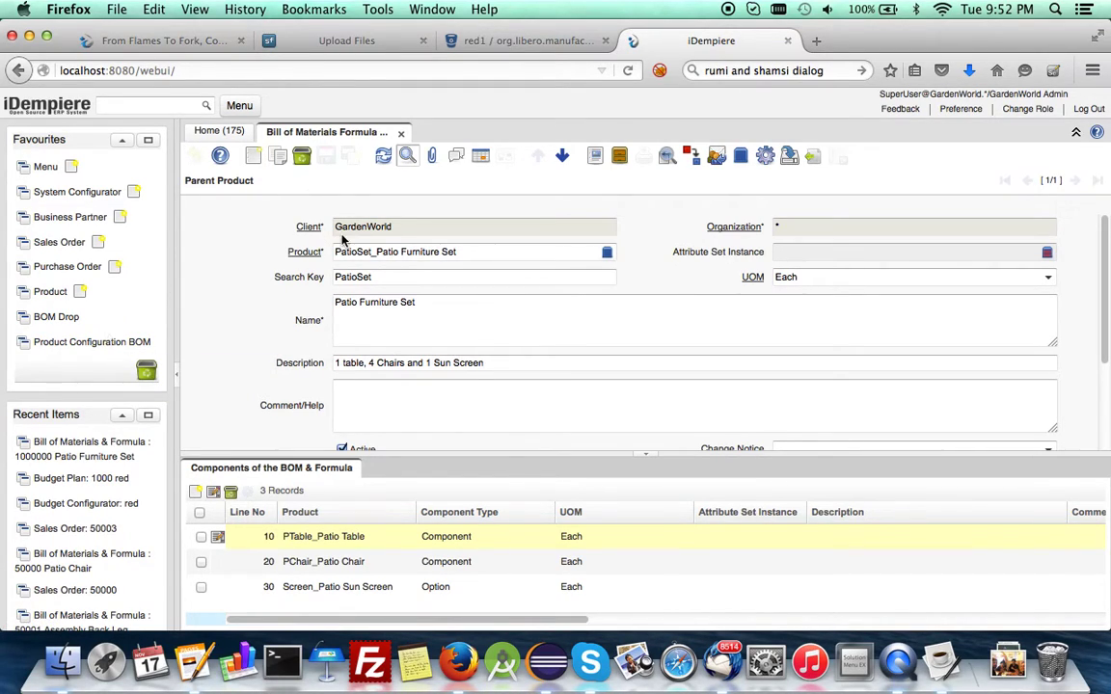
Step: In Product Configuration BOM, choose the Standard 2003 price list and the Patio Furniture Set product
{"action": "left_click", "coordinate": [92, 342]}
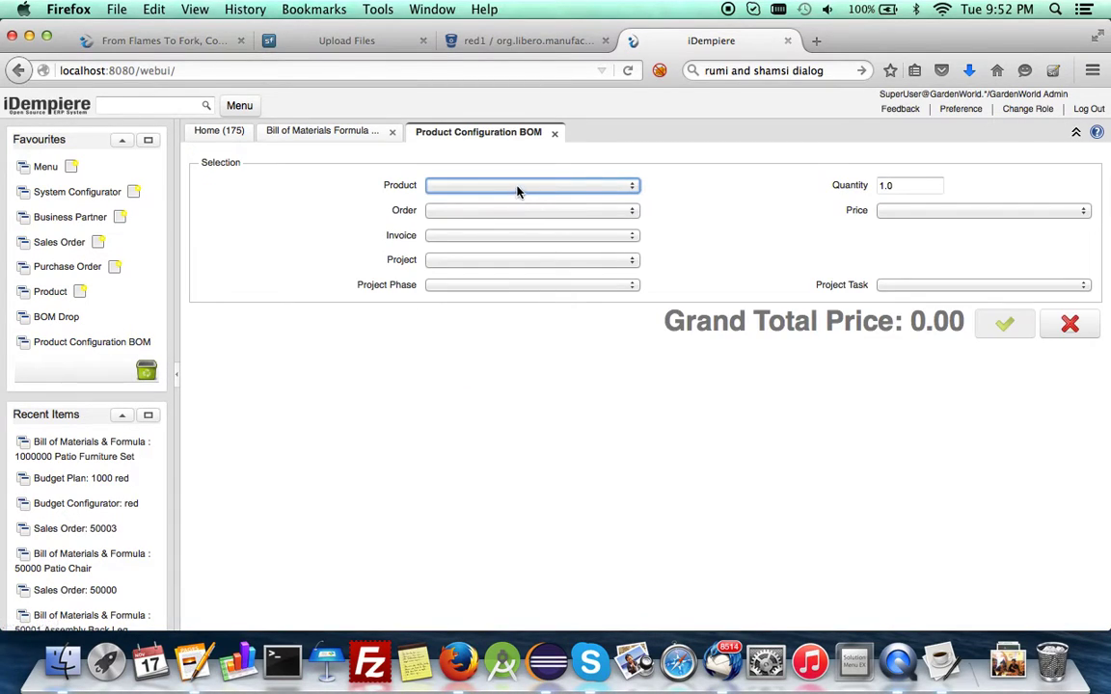
{"action": "left_click", "coordinate": [899, 212]}
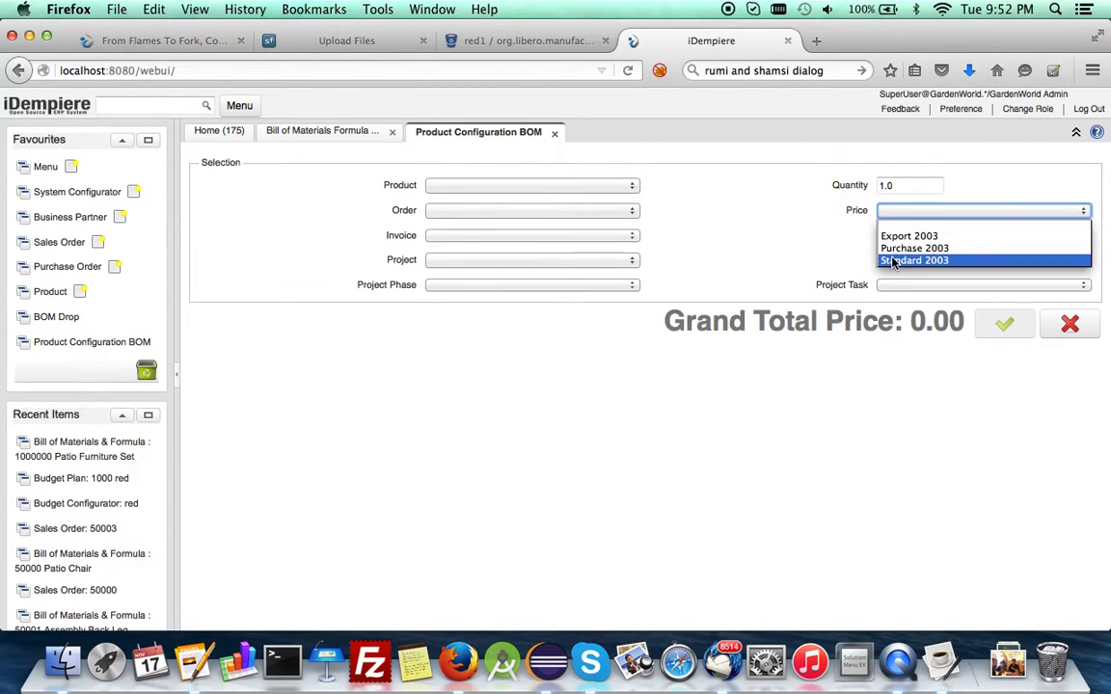
{"action": "left_click", "coordinate": [888, 260]}
{"action": "left_click", "coordinate": [845, 234]}
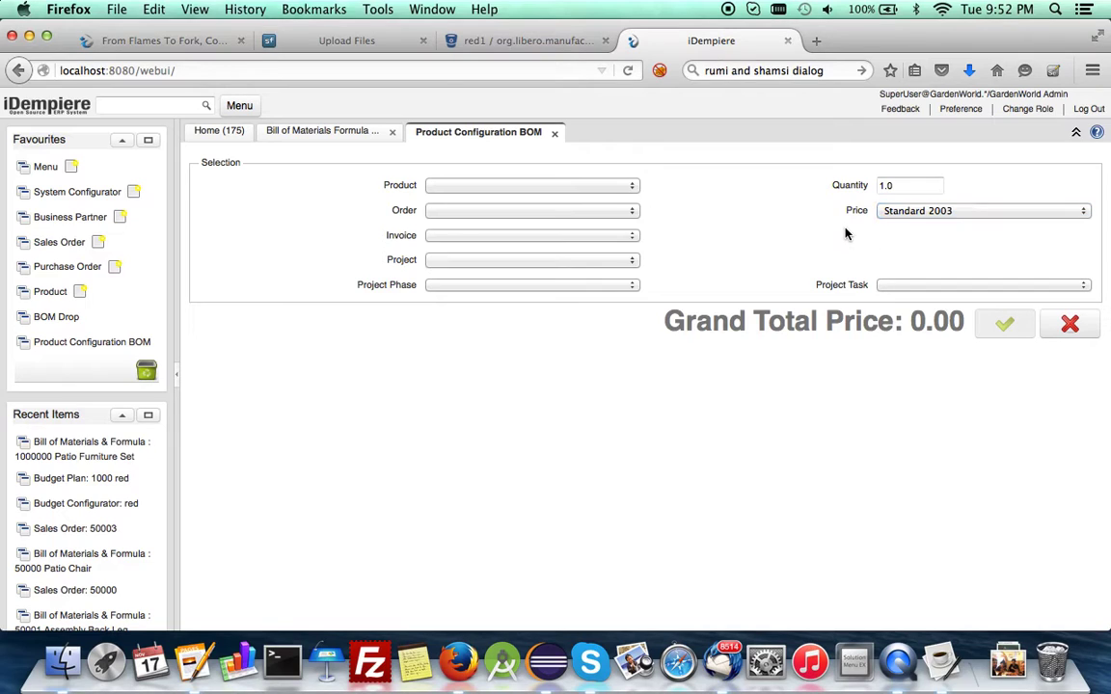
{"action": "left_click", "coordinate": [578, 190]}
{"action": "left_click", "coordinate": [476, 285]}
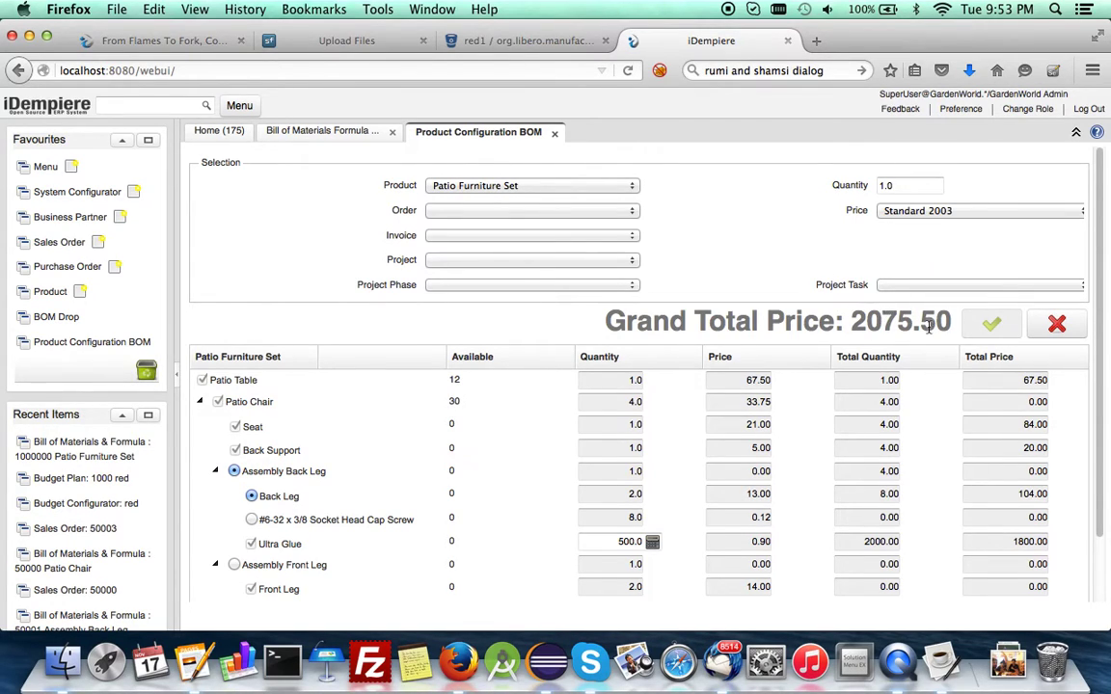
{"action": "left_click", "coordinate": [234, 566]}
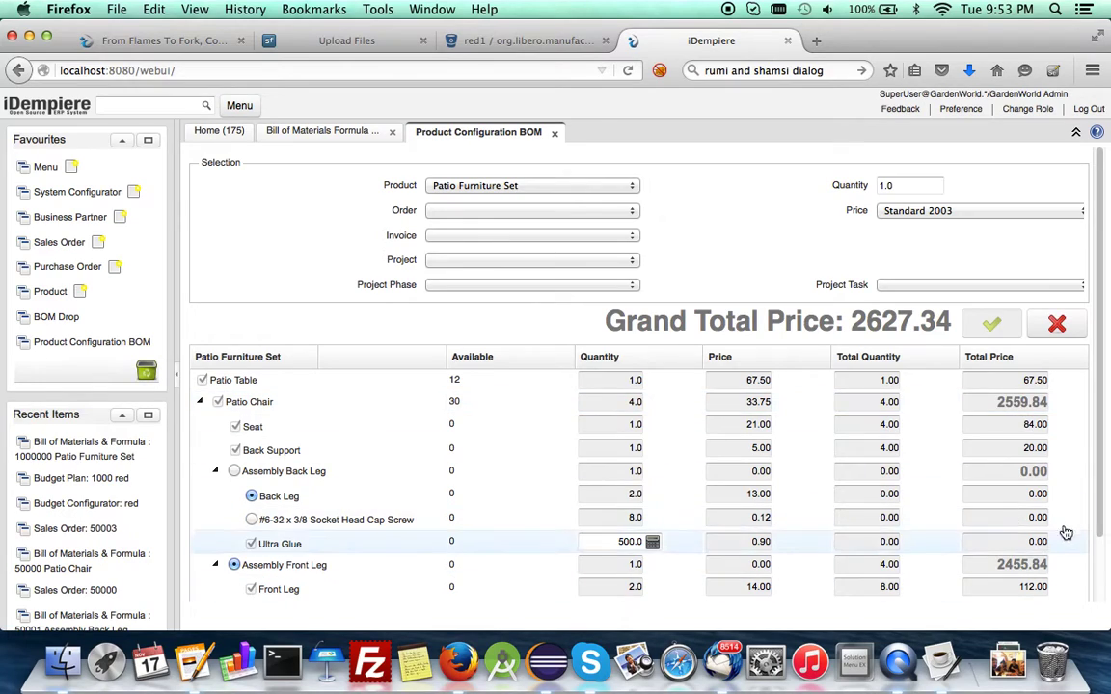
{"action": "scroll", "coordinate": [1066, 526], "scroll_direction": "down", "scroll_amount": 2}
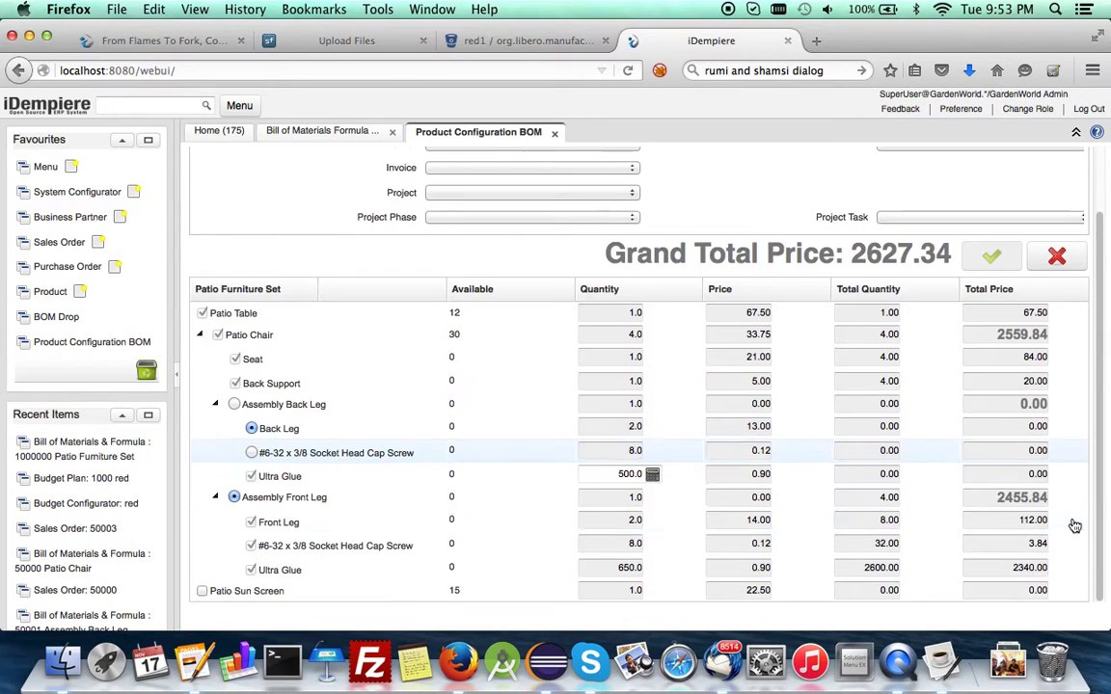
{"action": "left_click", "coordinate": [201, 591]}
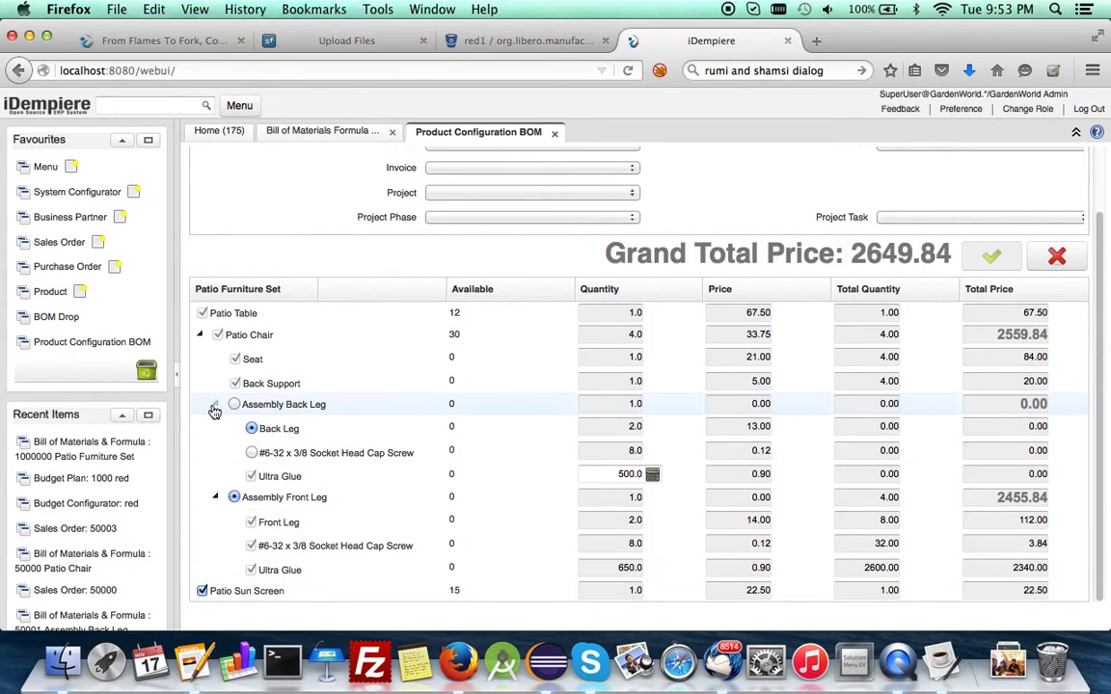
{"action": "left_click", "coordinate": [199, 337]}
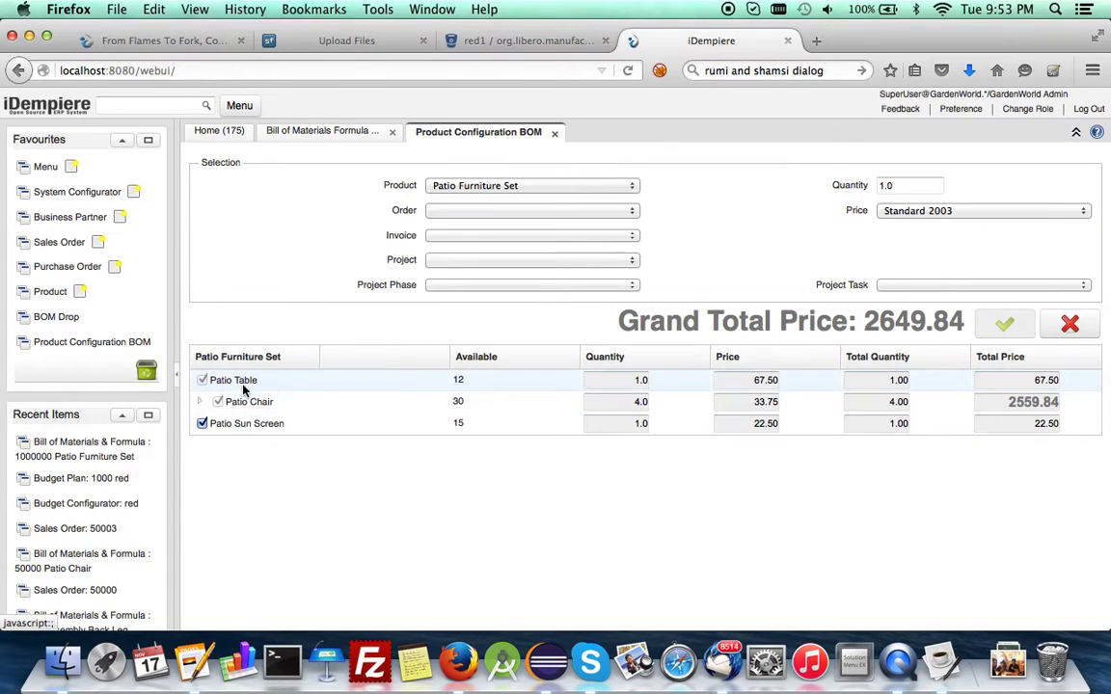
{"action": "left_click", "coordinate": [327, 133]}
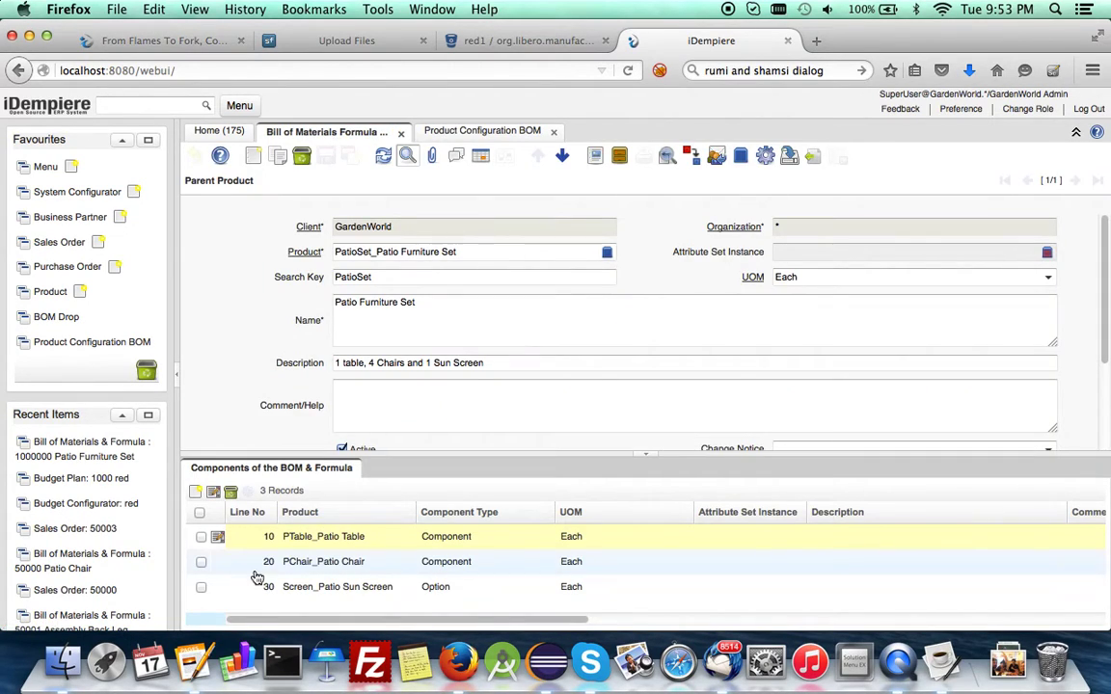
{"action": "left_click", "coordinate": [489, 131]}
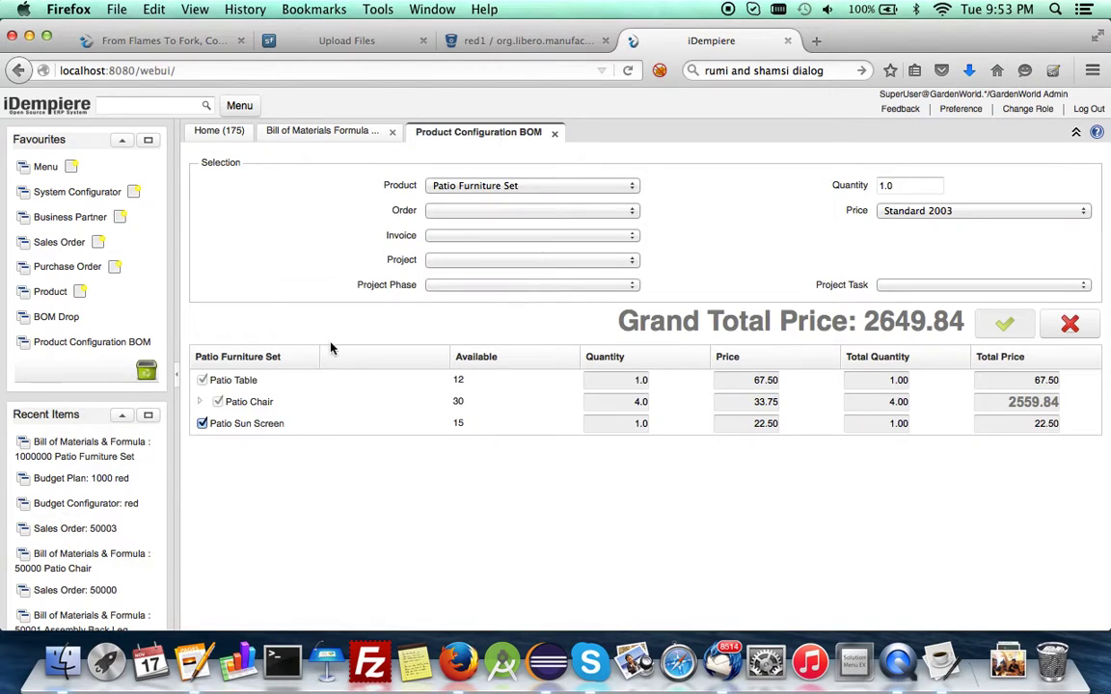
{"action": "left_click", "coordinate": [202, 424]}
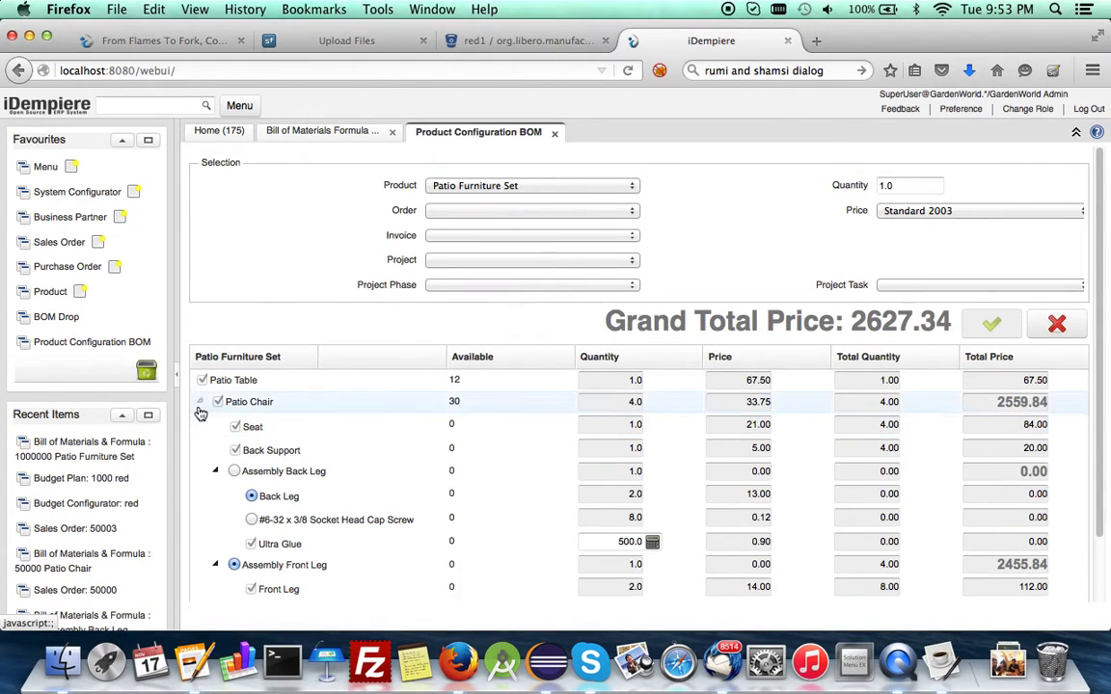
{"action": "left_click", "coordinate": [199, 403]}
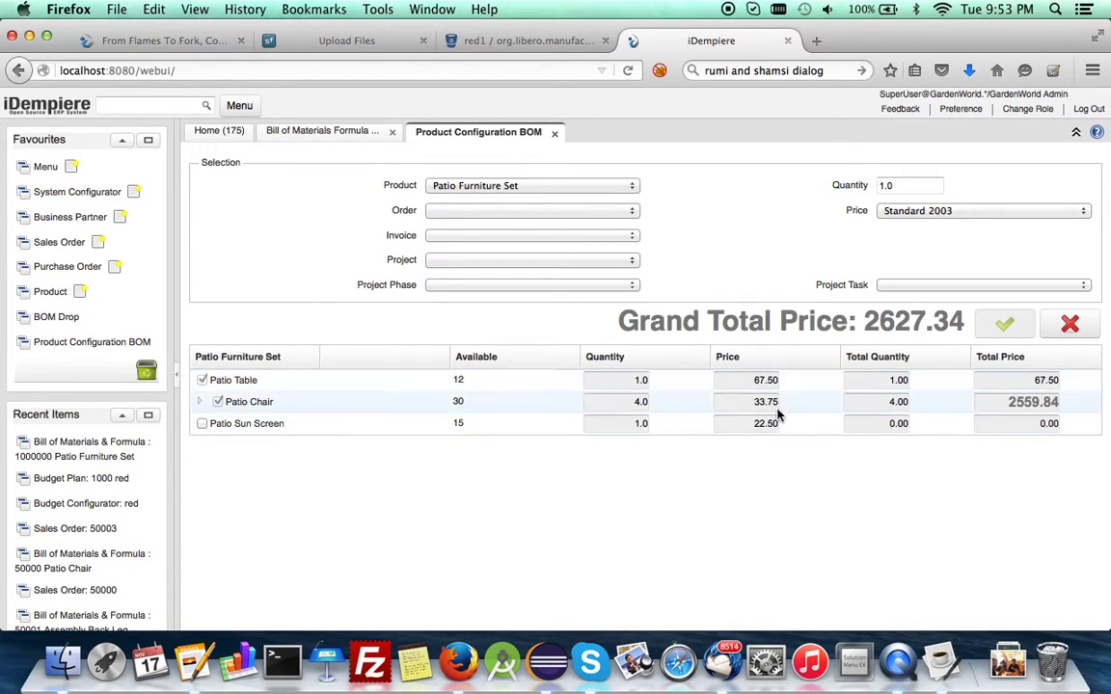
{"action": "left_click", "coordinate": [201, 401]}
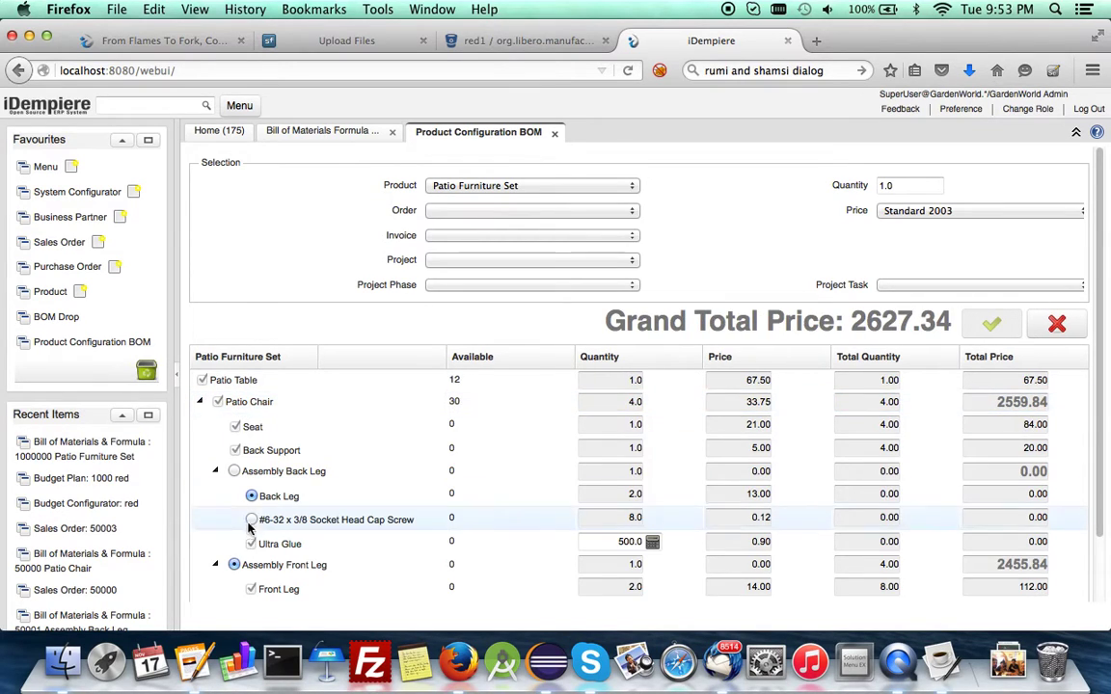
{"action": "left_click", "coordinate": [216, 471]}
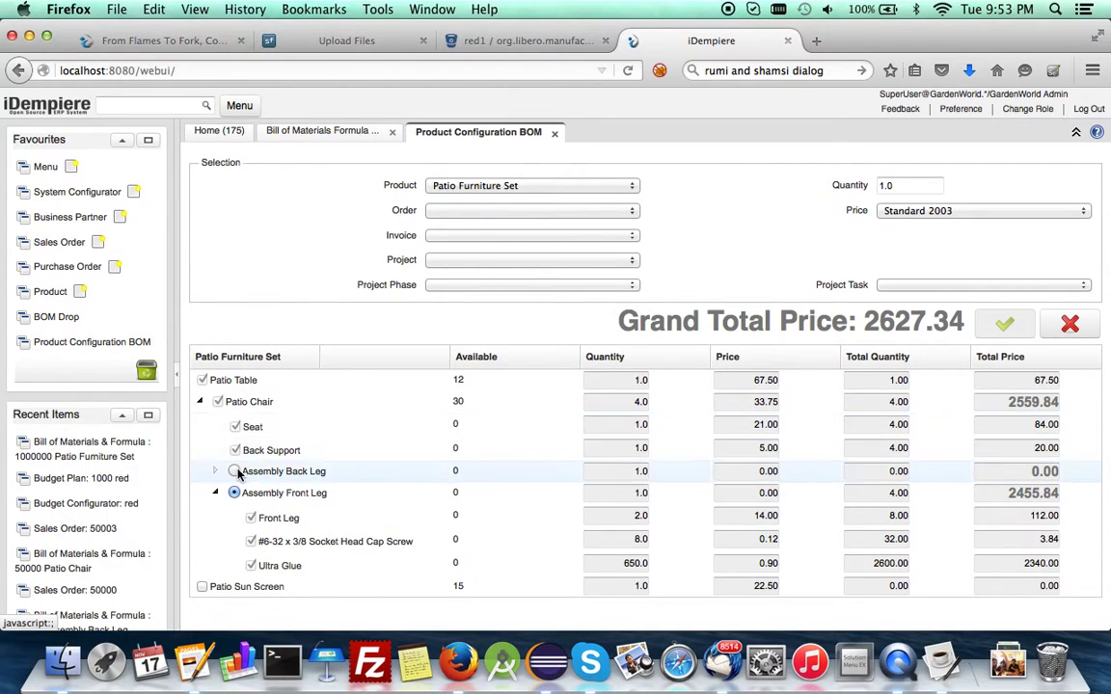
{"action": "left_click", "coordinate": [235, 472]}
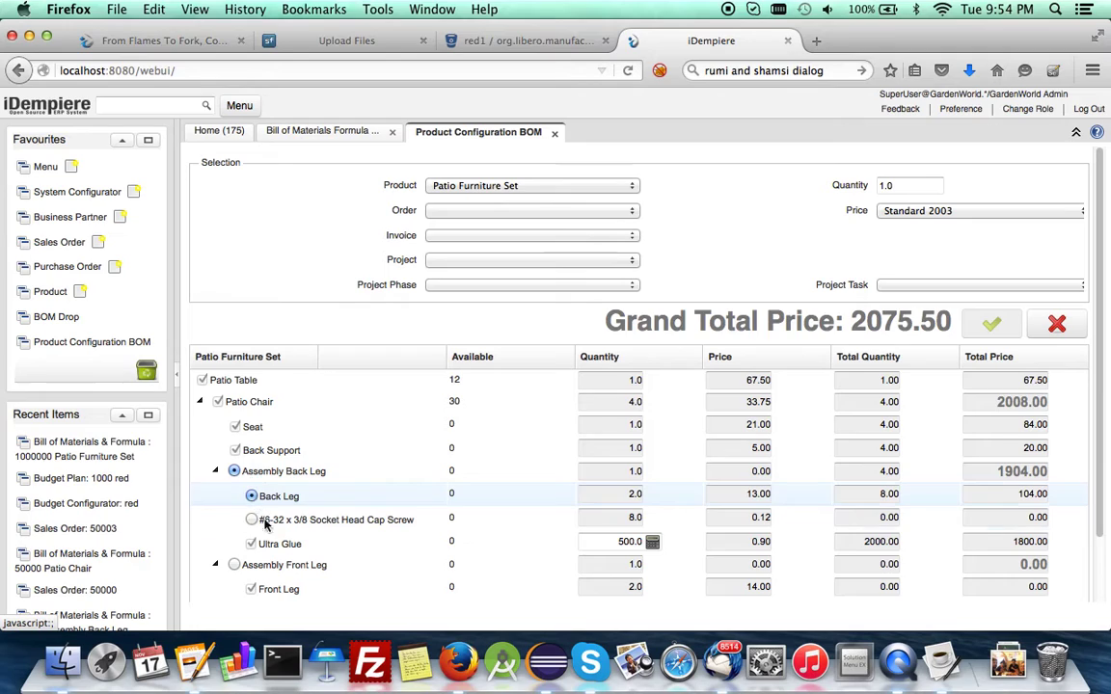
{"action": "left_click", "coordinate": [615, 540]}
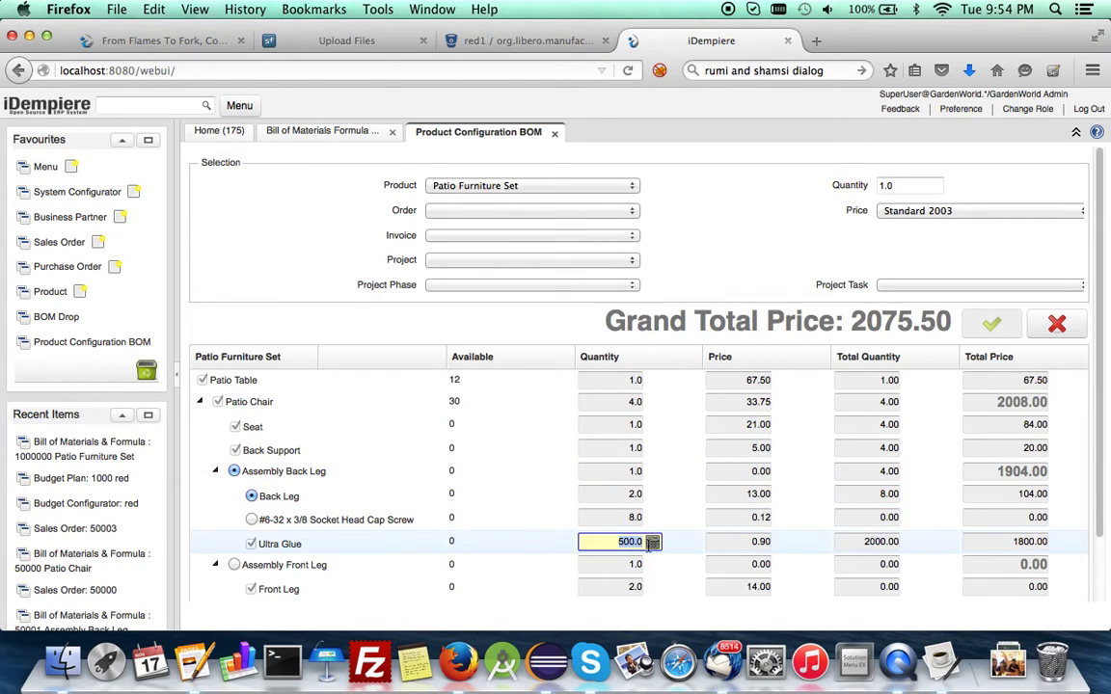
Step: Advance from the Patio Furniture Set BOM to the Patio Chair record and enlarge its components grid
{"action": "left_click", "coordinate": [336, 133]}
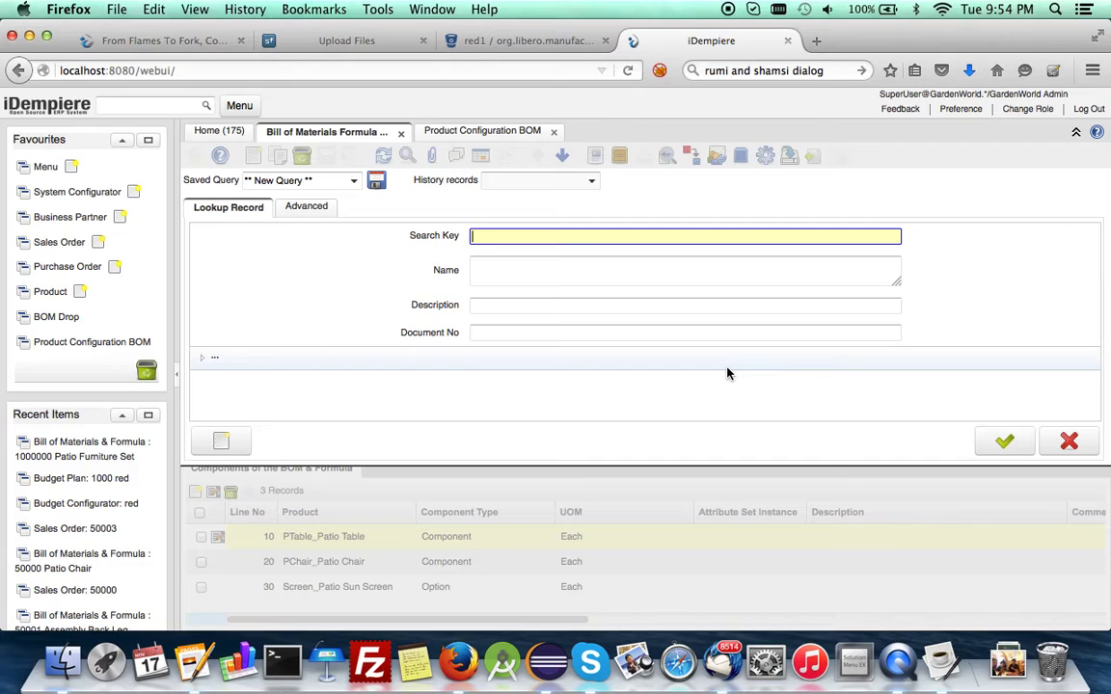
{"action": "left_click", "coordinate": [1003, 442]}
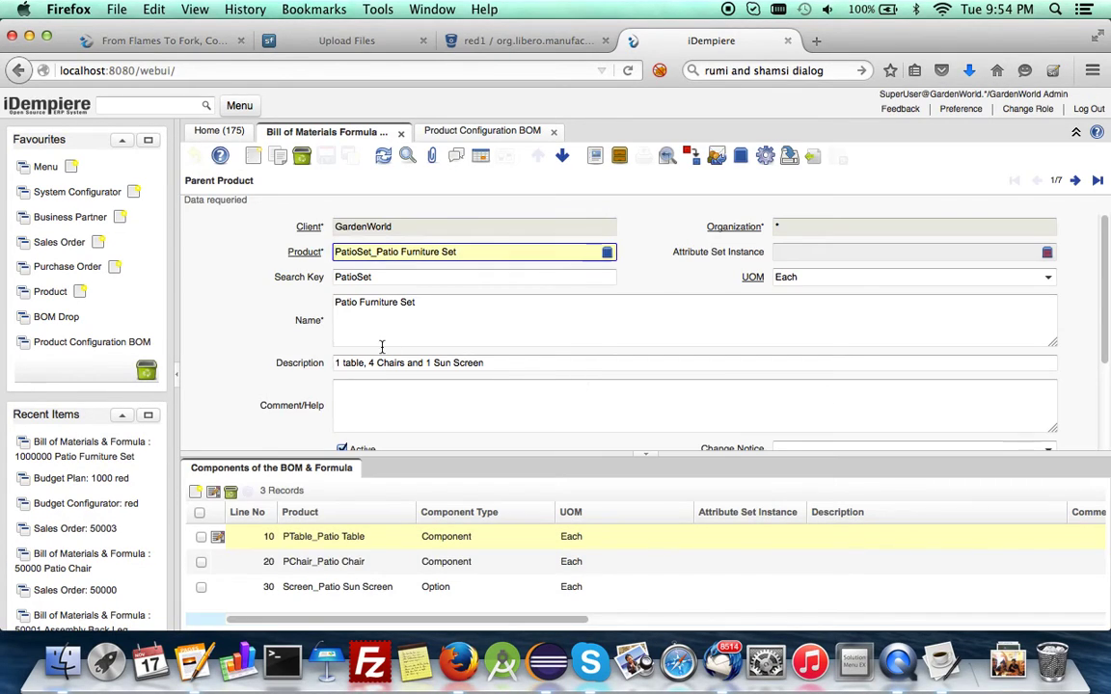
{"action": "scroll", "coordinate": [373, 359], "scroll_direction": "down", "scroll_amount": 3}
{"action": "scroll", "coordinate": [452, 234], "scroll_direction": "up", "scroll_amount": 3}
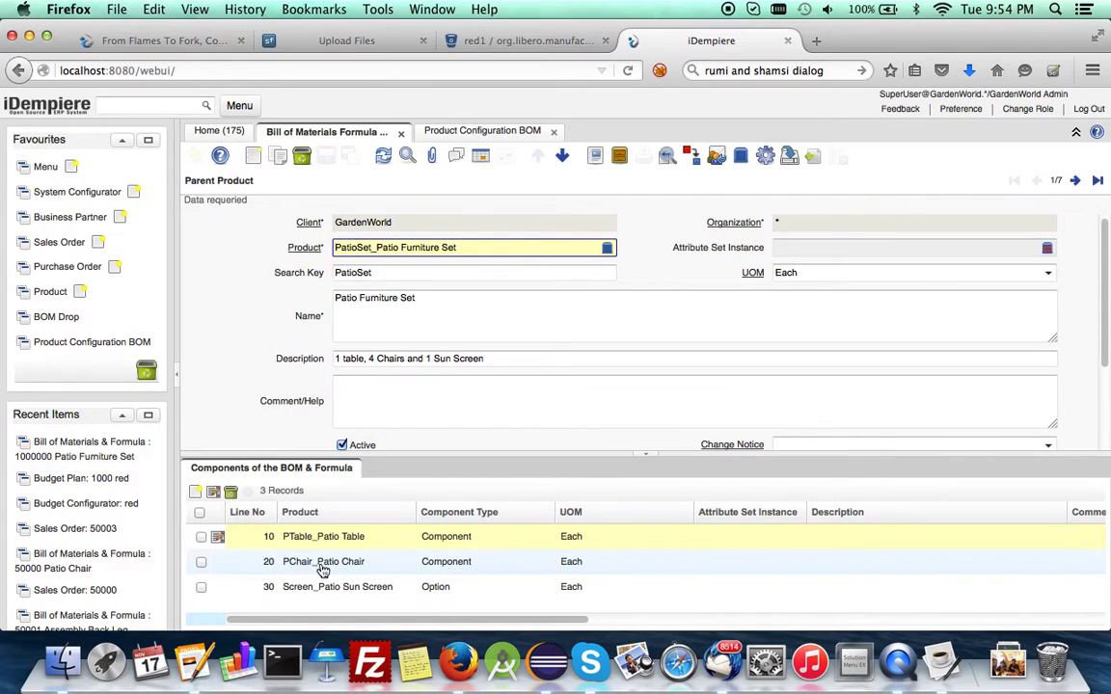
{"action": "left_click", "coordinate": [1074, 180]}
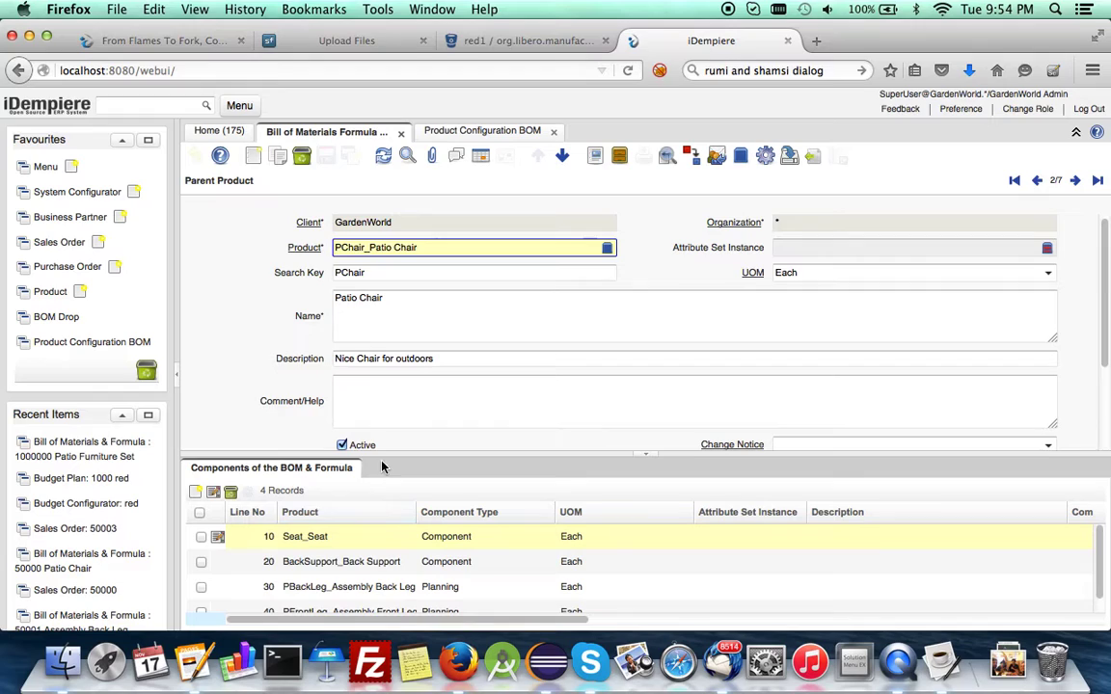
{"action": "left_click_drag", "start_coordinate": [378, 458], "coordinate": [343, 367]}
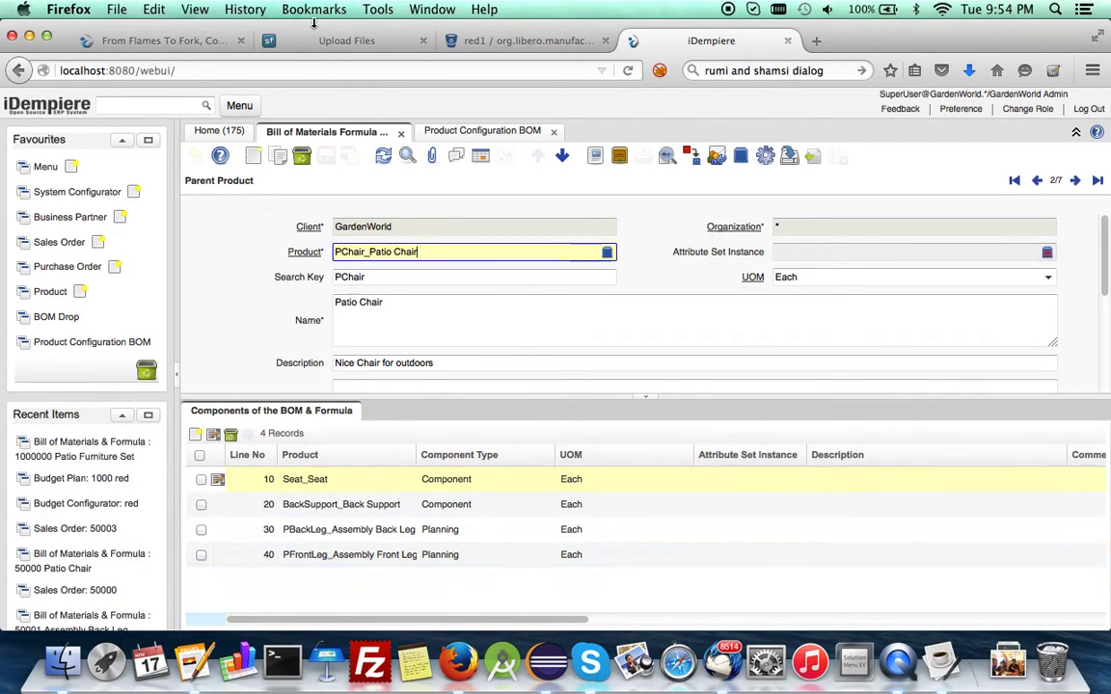
{"action": "left_click", "coordinate": [469, 132]}
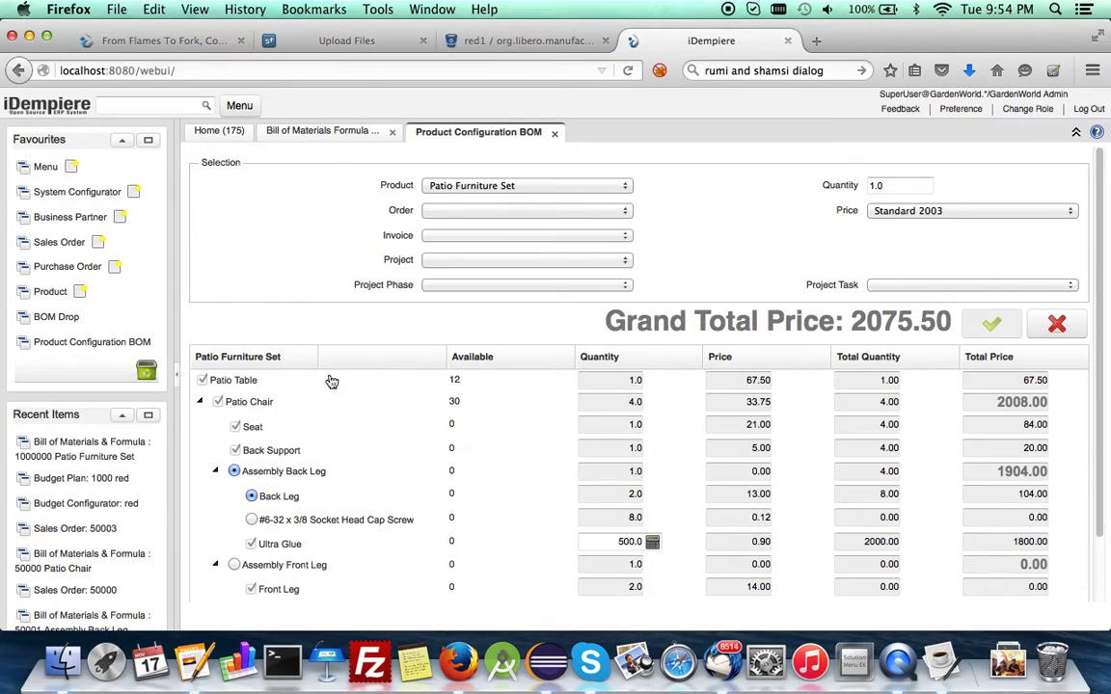
{"action": "left_click", "coordinate": [217, 469]}
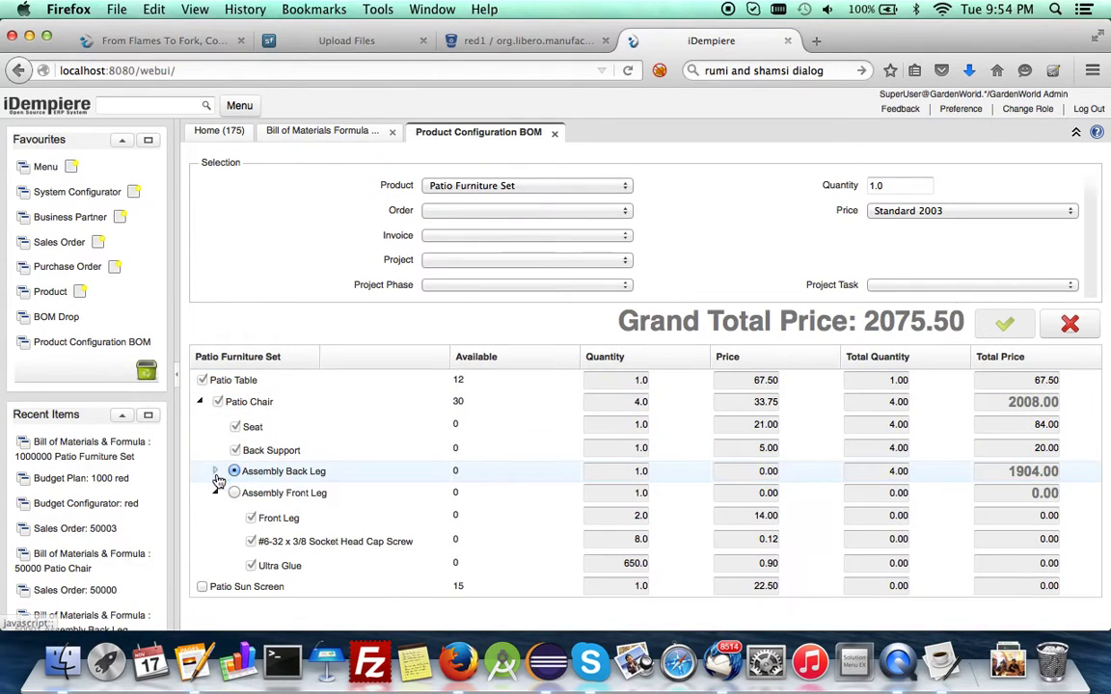
{"action": "left_click", "coordinate": [217, 494]}
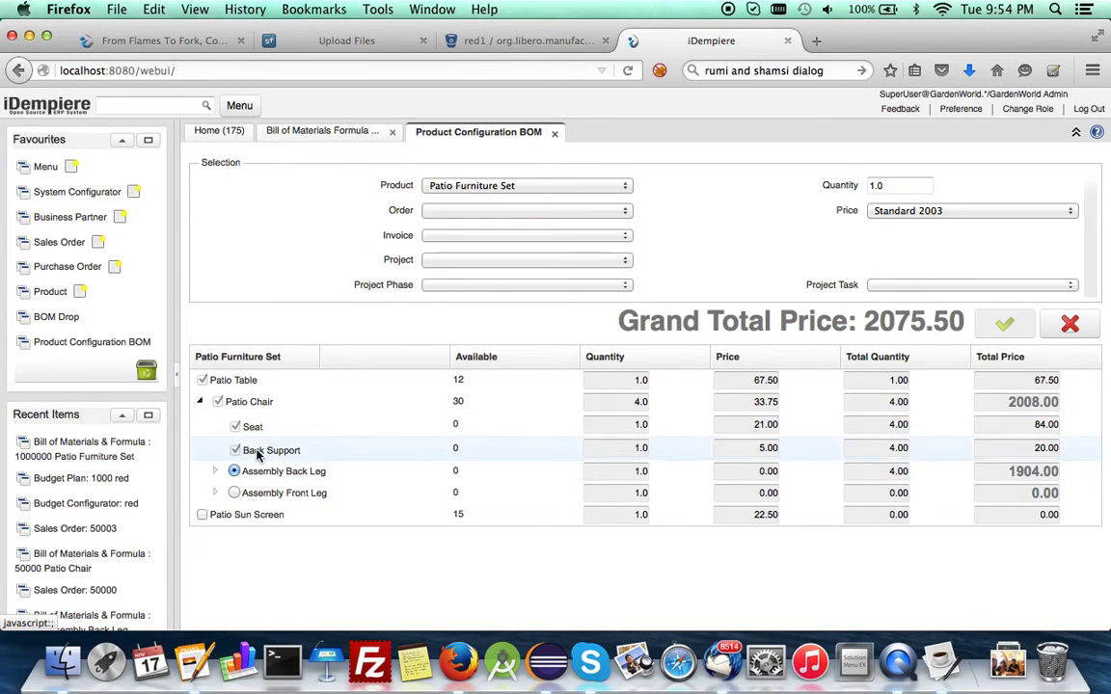
{"action": "left_click", "coordinate": [234, 494]}
{"action": "left_click", "coordinate": [234, 471]}
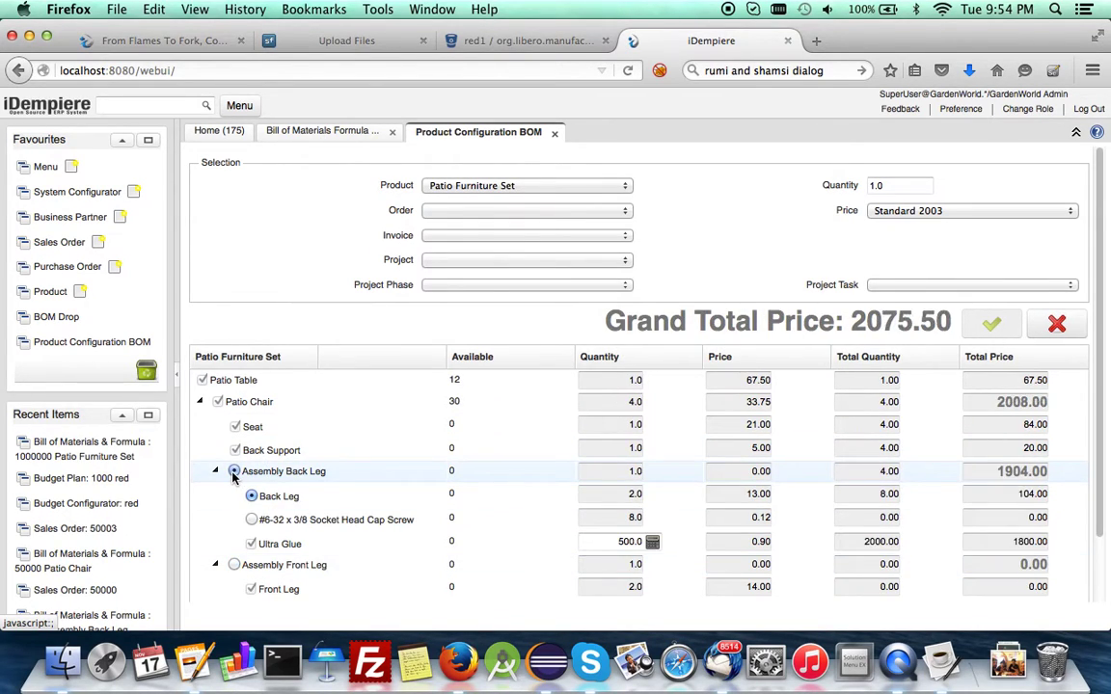
{"action": "left_click", "coordinate": [216, 474]}
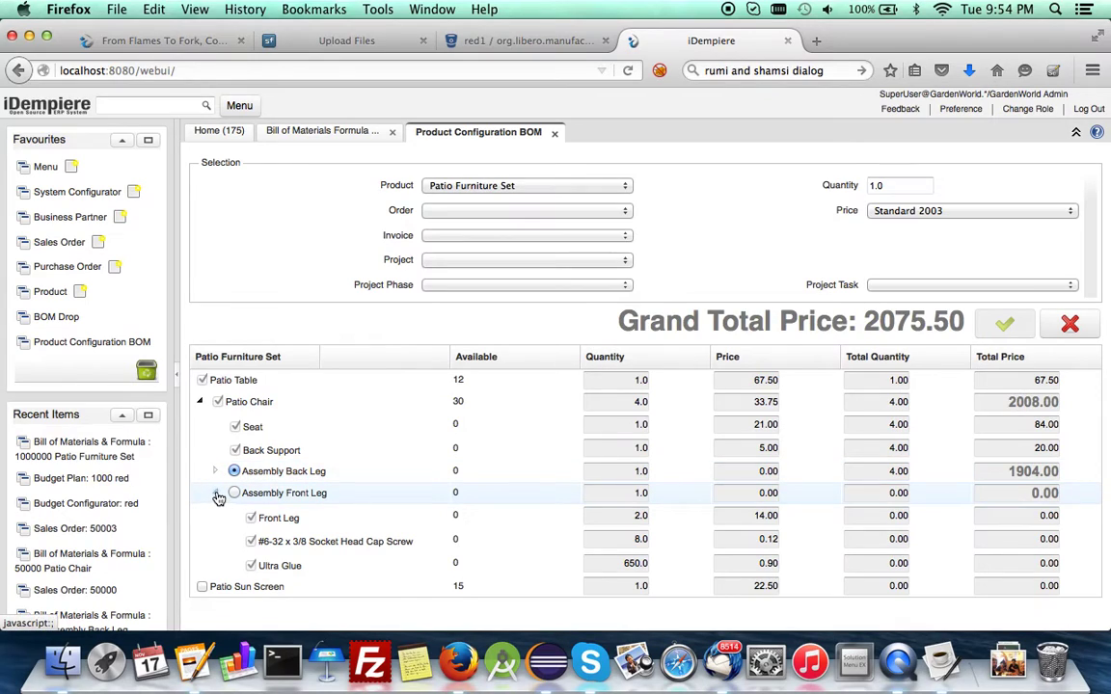
{"action": "left_click", "coordinate": [216, 495]}
{"action": "left_click", "coordinate": [332, 134]}
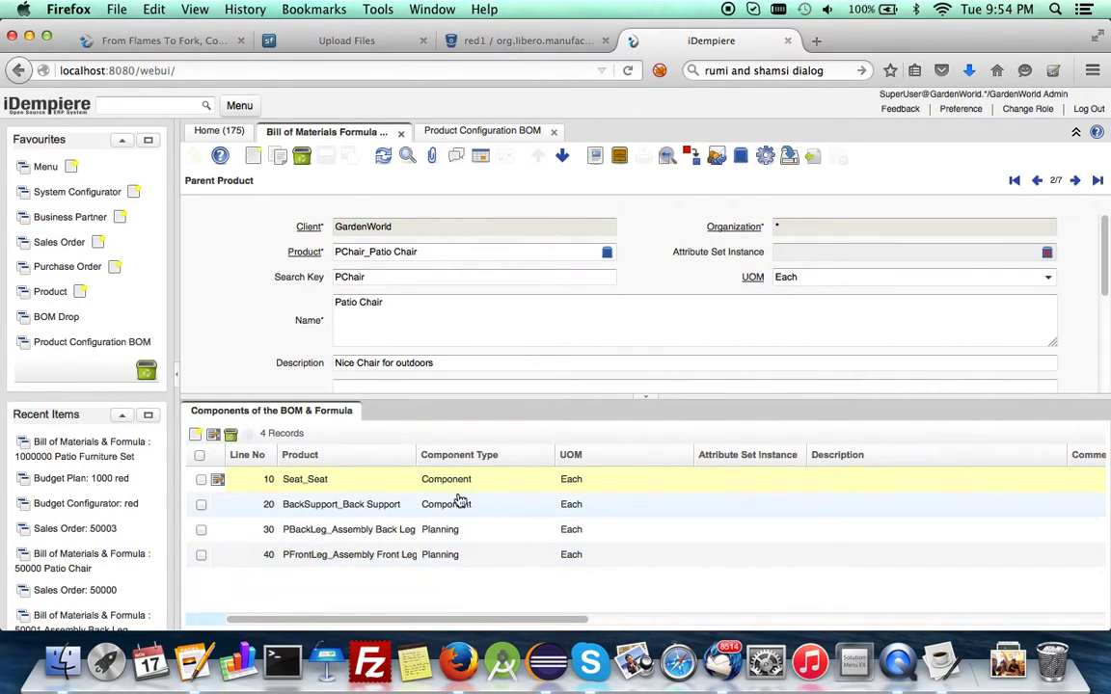
Step: Keep line 30 Assembly Back Leg of the Patio Chair BOM as a Planning component
{"action": "left_click", "coordinate": [475, 539]}
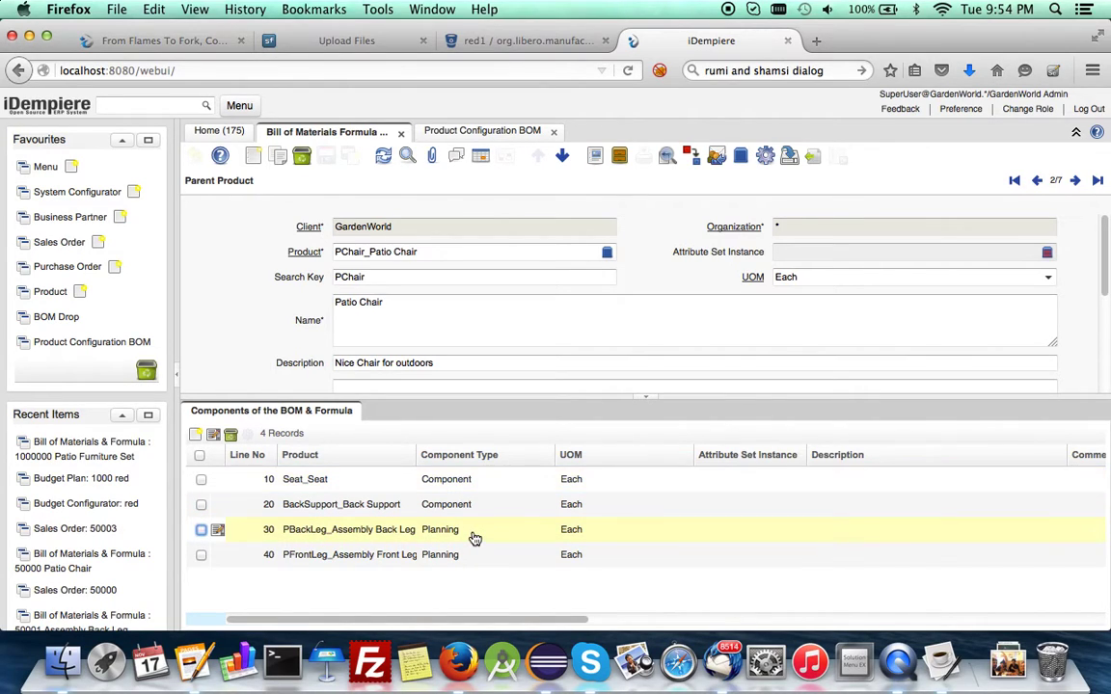
{"action": "left_click", "coordinate": [472, 530]}
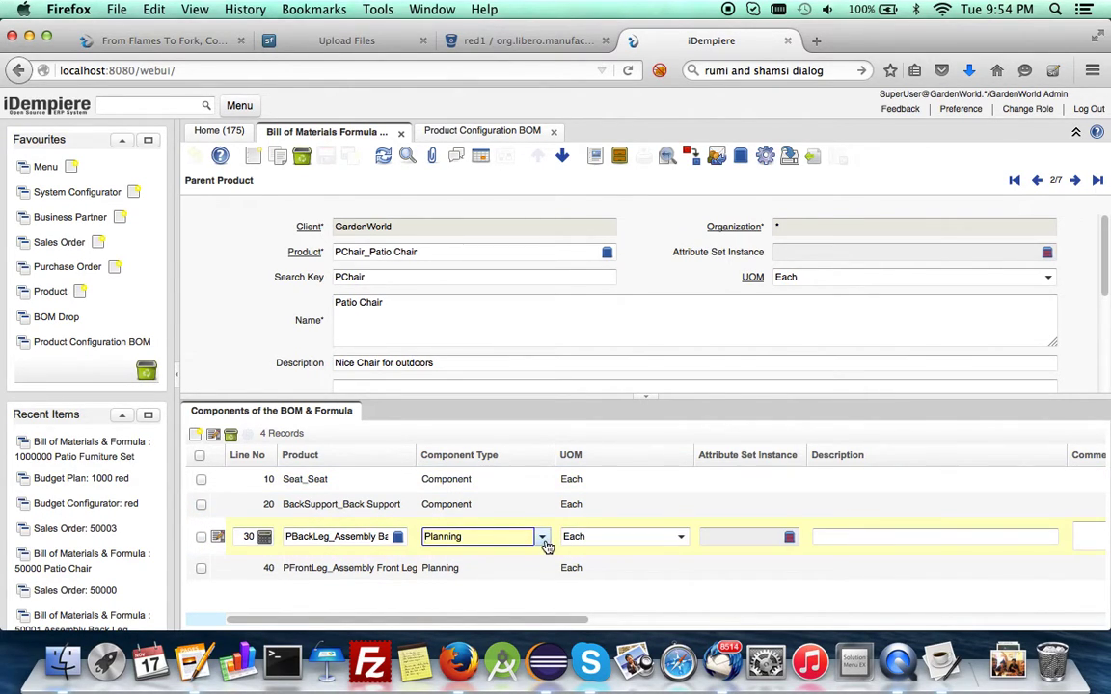
{"action": "left_click", "coordinate": [542, 537]}
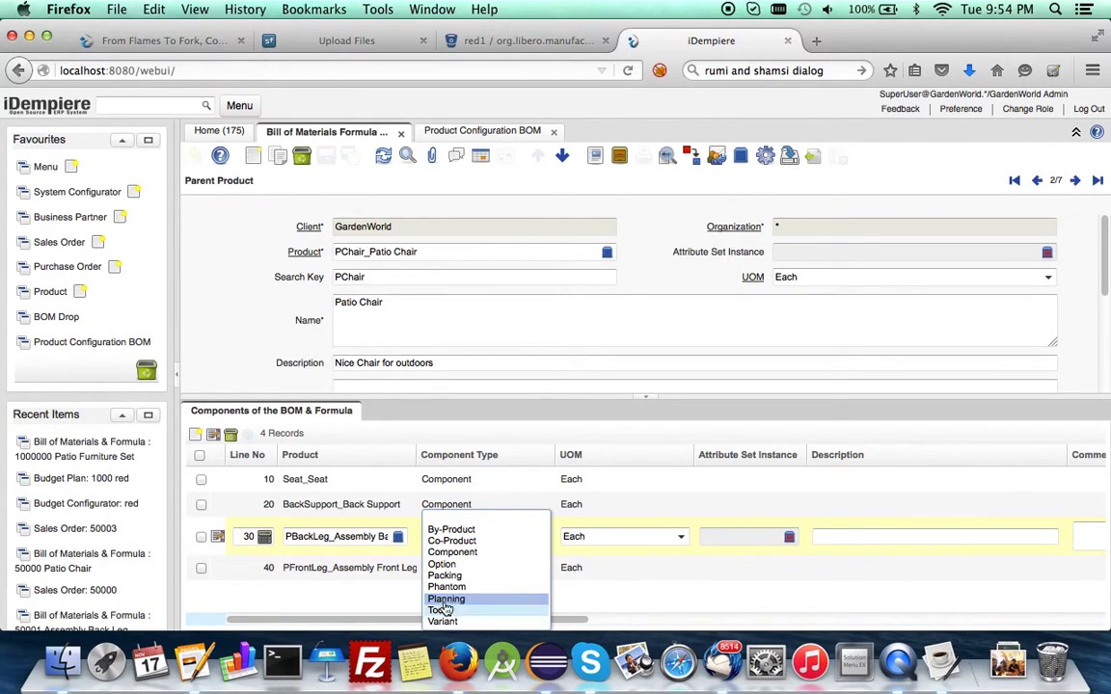
{"action": "left_click", "coordinate": [189, 612]}
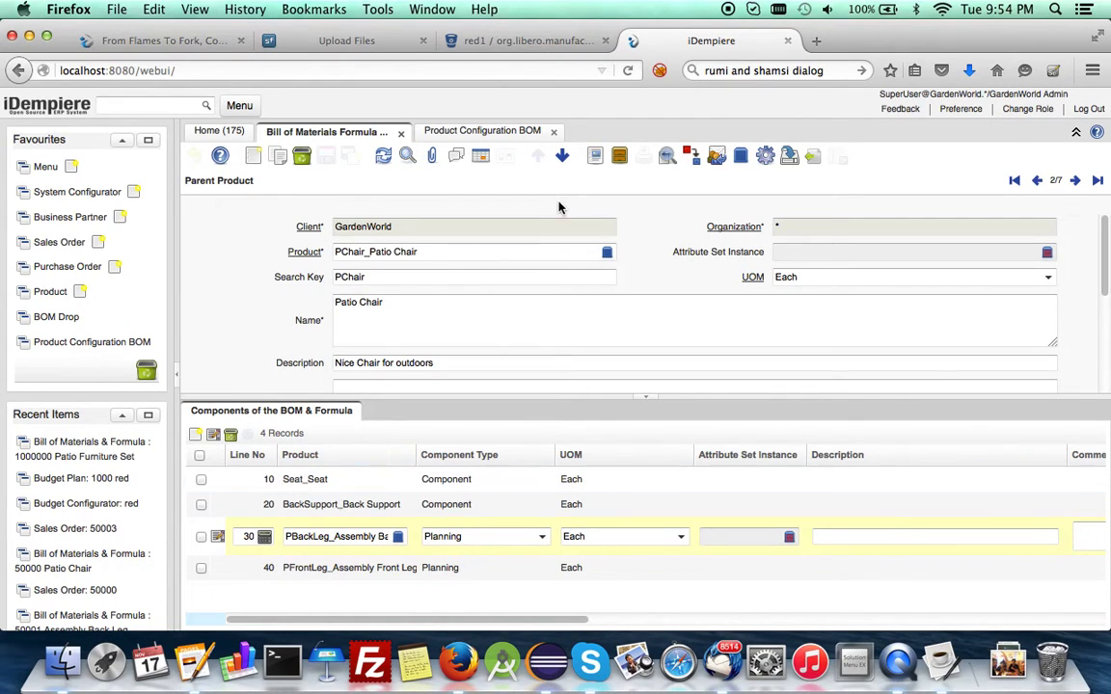
Step: Expand Assembly Back Leg in the configuration tree, then advance to its Bill of Materials record
{"action": "left_click", "coordinate": [509, 140]}
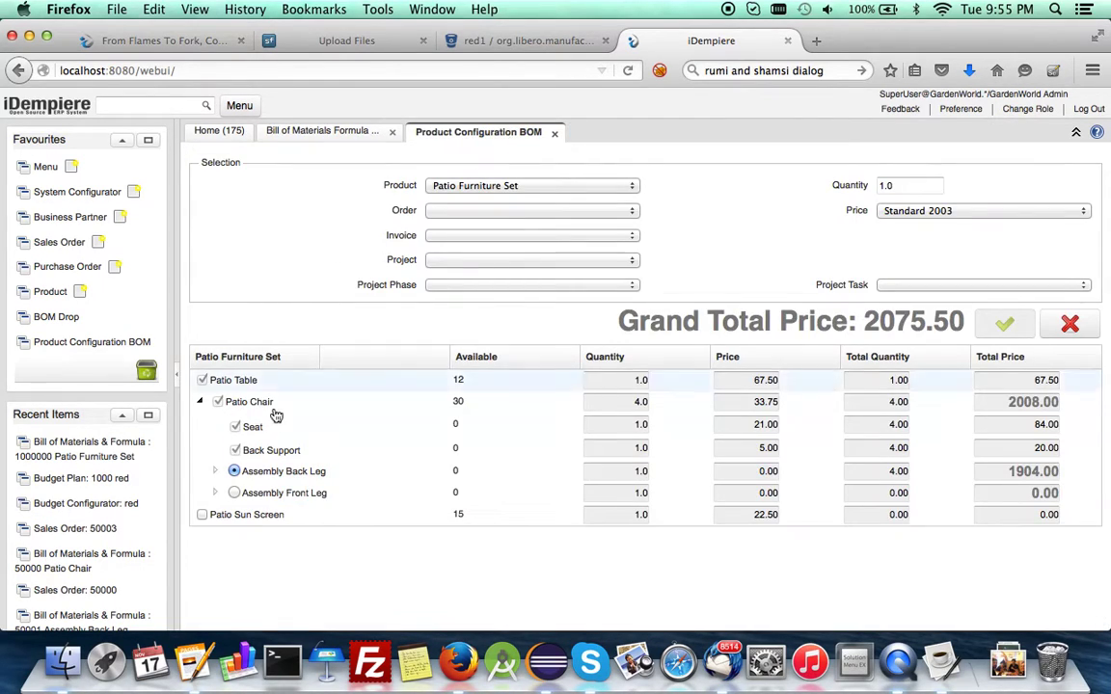
{"action": "left_click", "coordinate": [215, 471]}
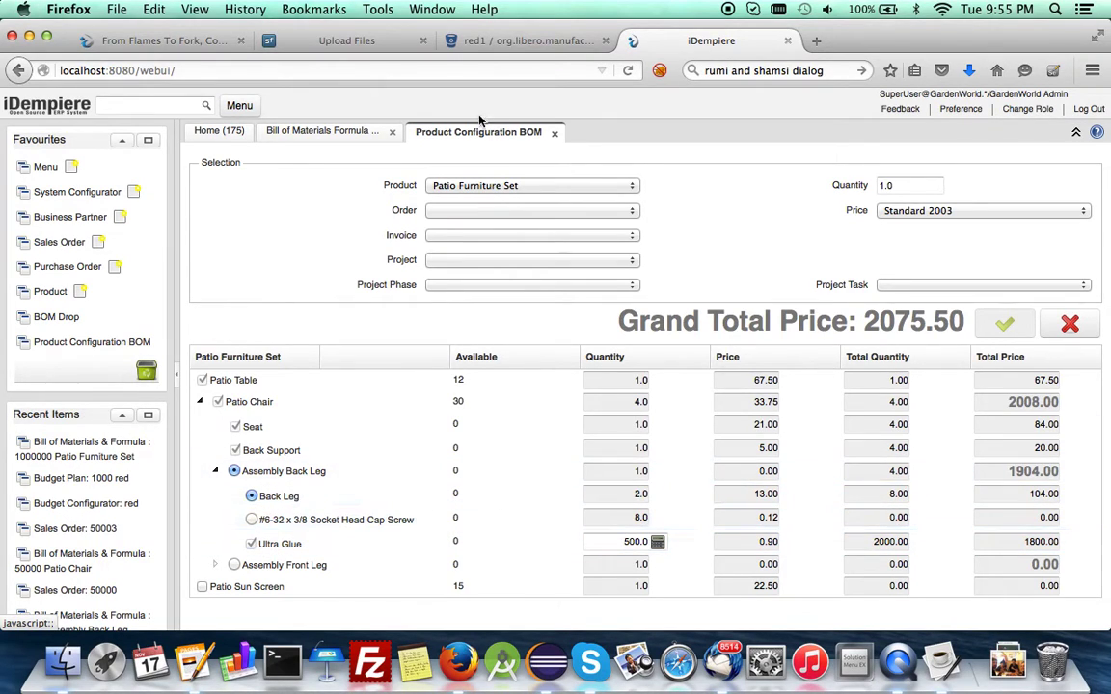
{"action": "left_click", "coordinate": [321, 131]}
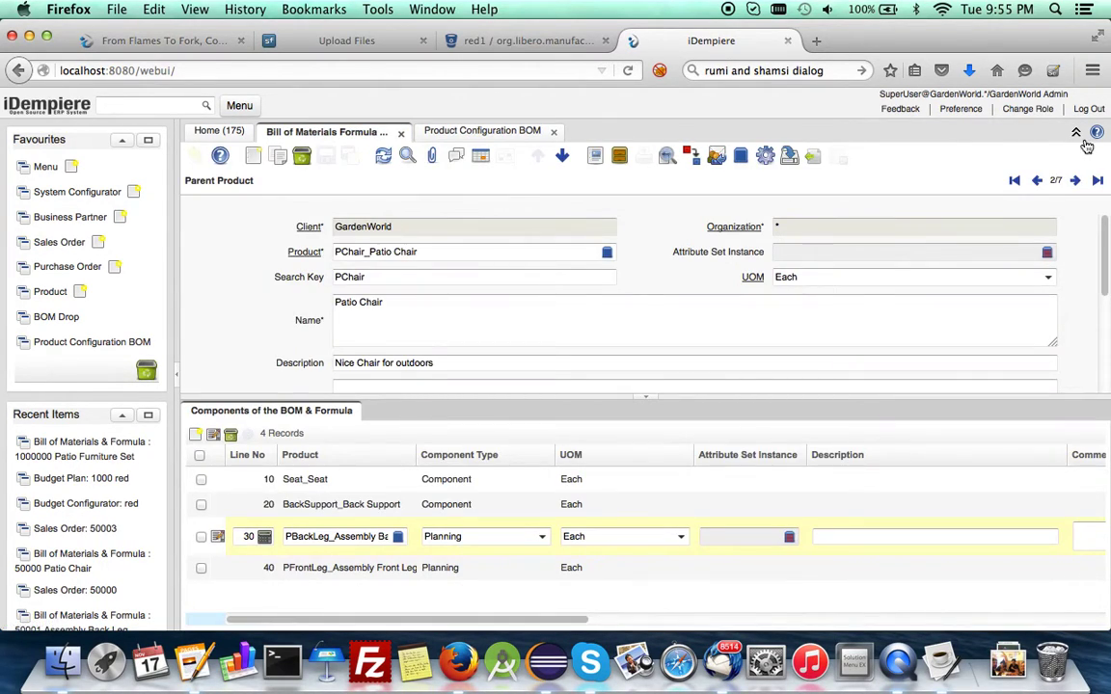
{"action": "left_click", "coordinate": [1074, 181]}
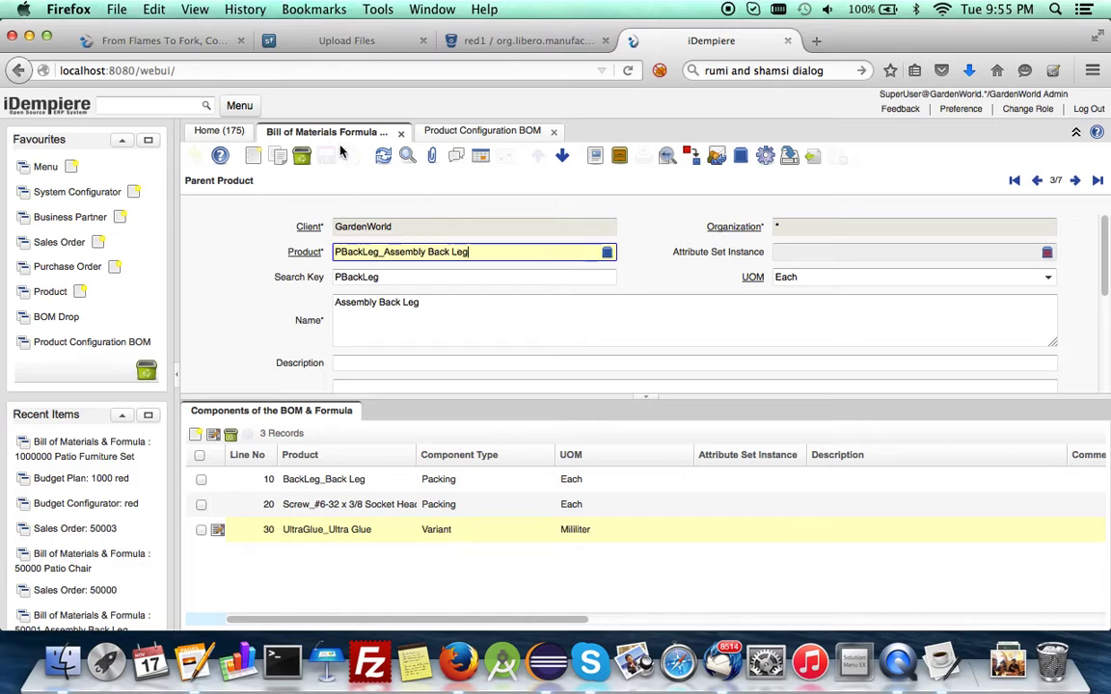
Step: Set the Ultra Glue quantity to 10 and include the Patio Sun Screen, bringing the total to 334.00
{"action": "left_click", "coordinate": [482, 131]}
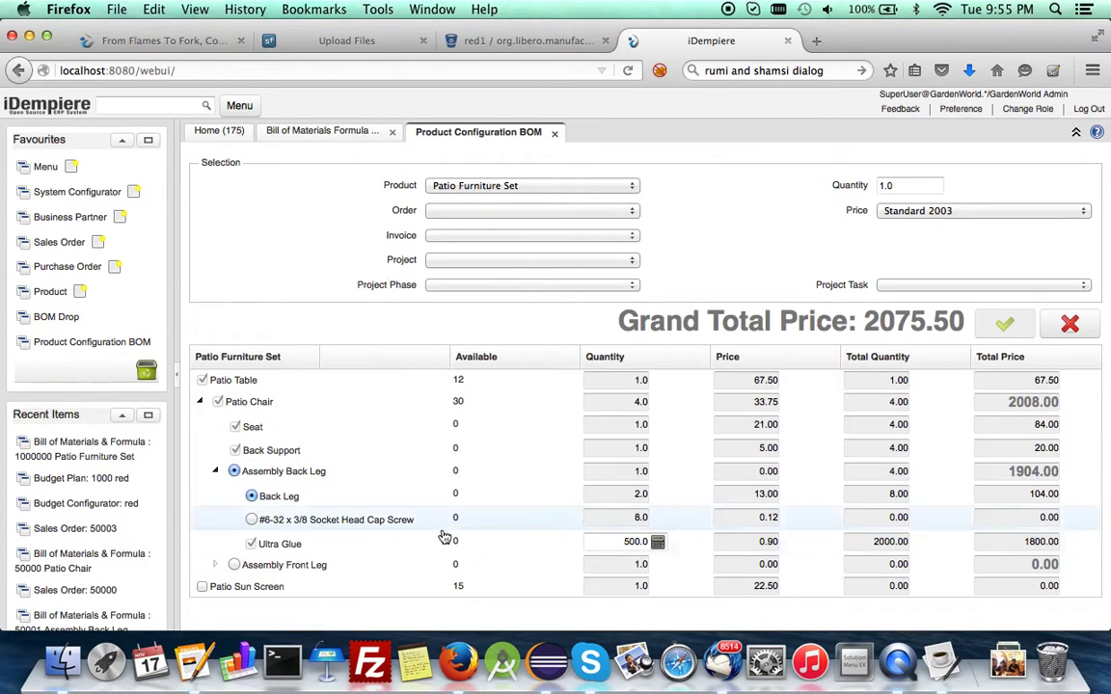
{"action": "left_click", "coordinate": [615, 540]}
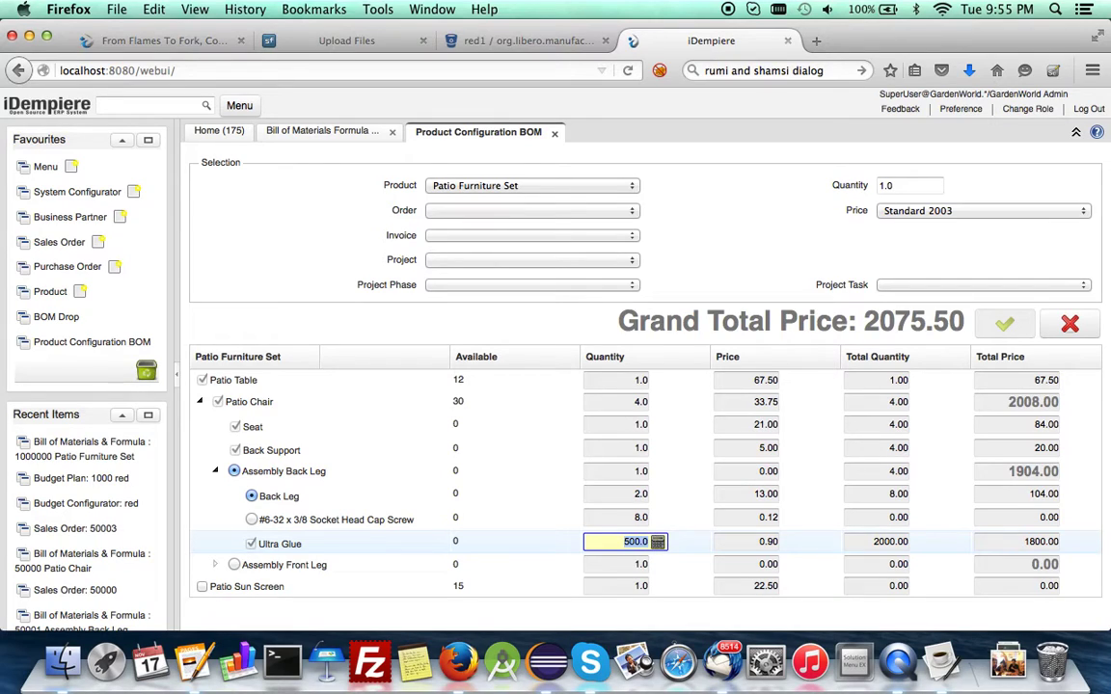
{"action": "type", "text": "10"}
{"action": "left_click", "coordinate": [702, 543]}
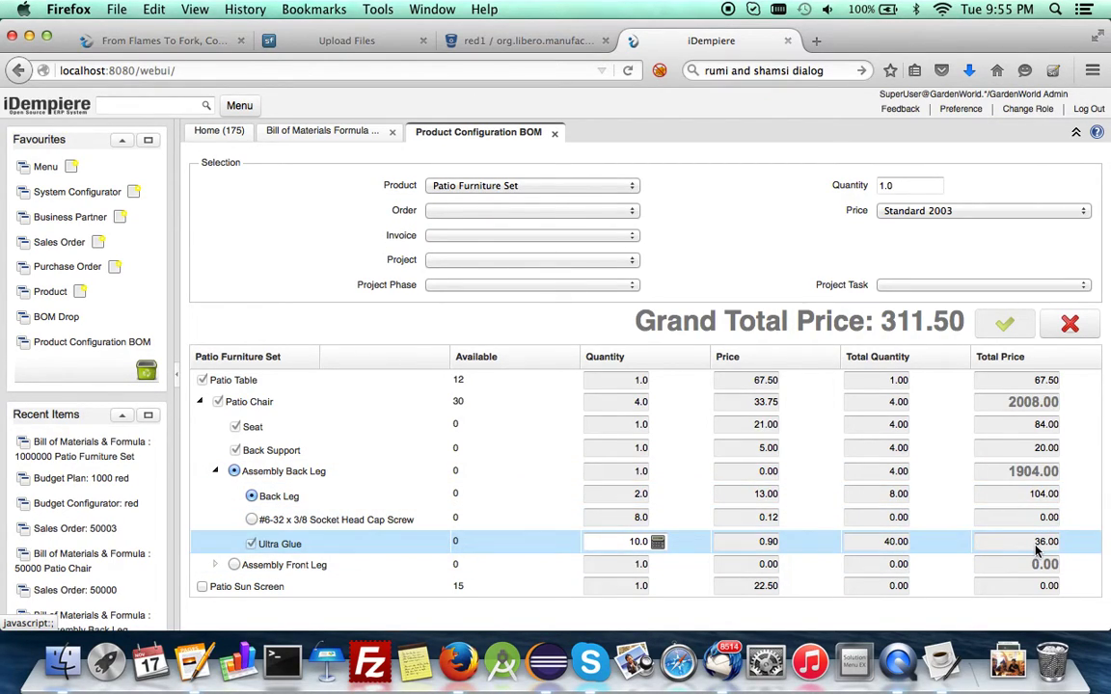
{"action": "left_click", "coordinate": [201, 587]}
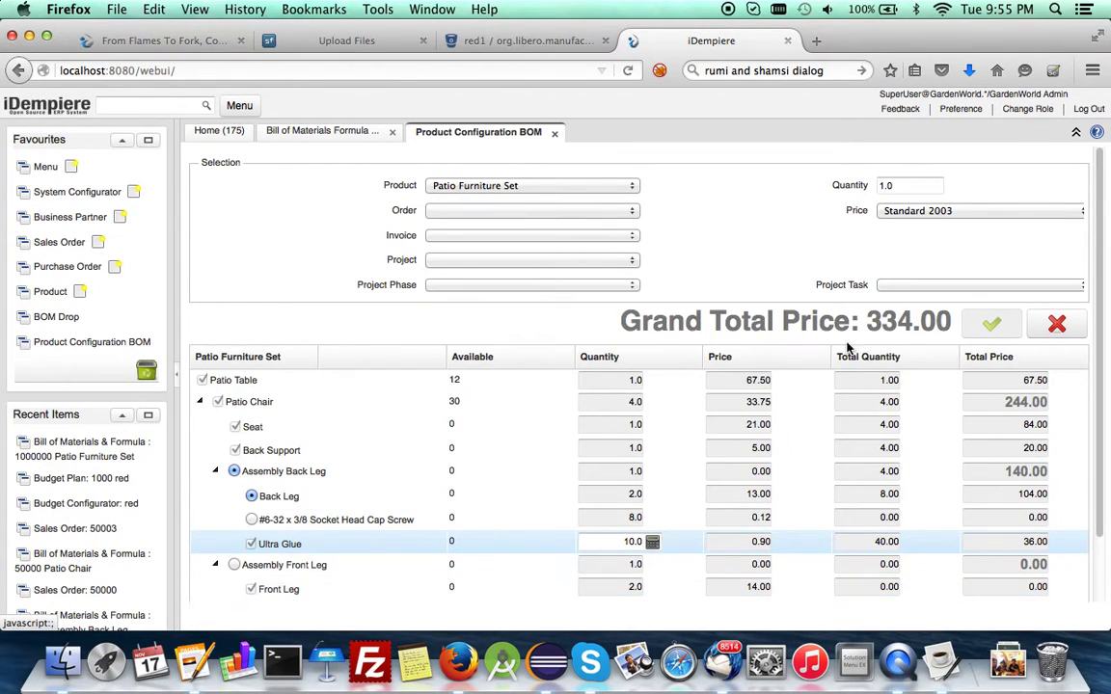
{"action": "left_click", "coordinate": [555, 211]}
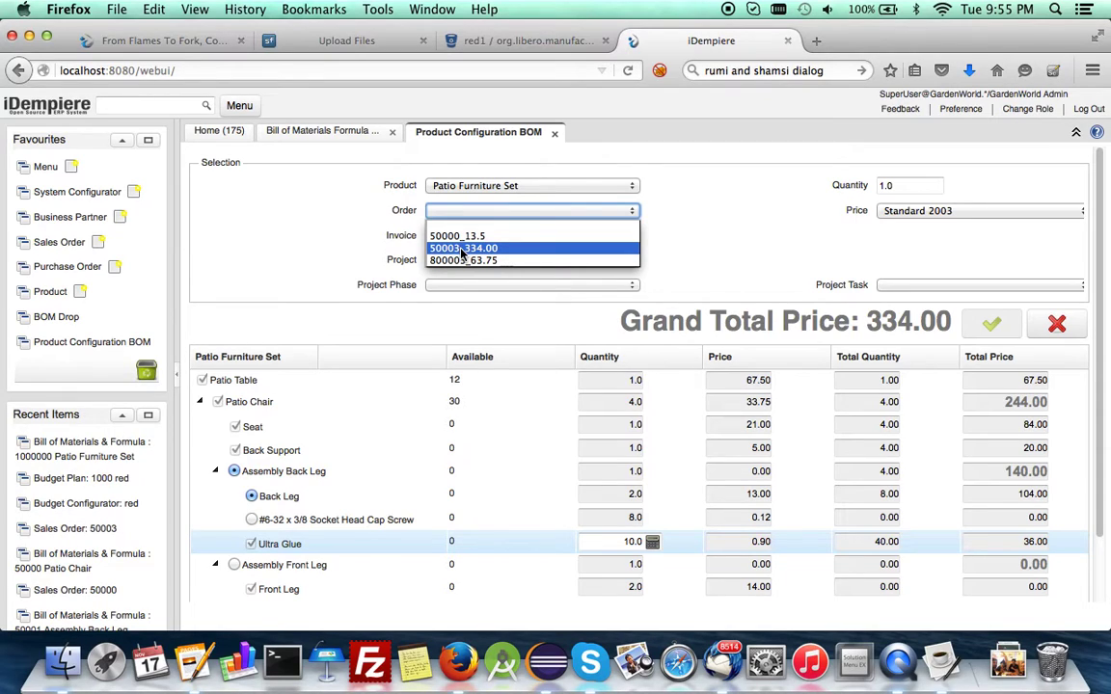
Step: Delete all six lines of Sales Order 50003 so it totals 0.00, then return to the configurator
{"action": "left_click", "coordinate": [60, 243]}
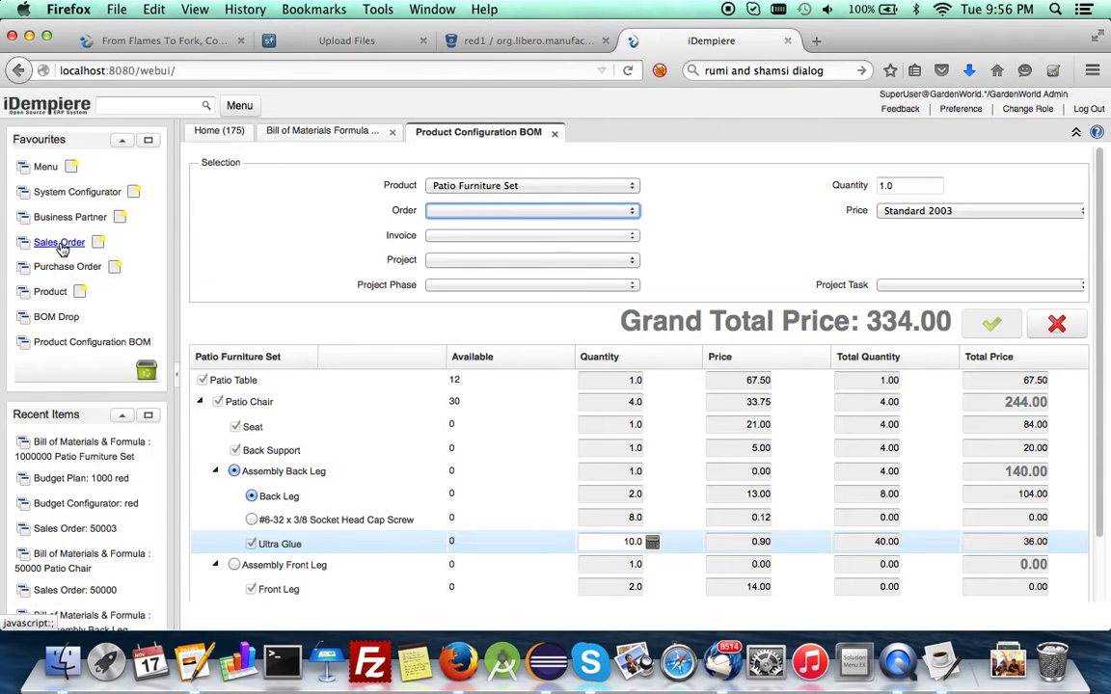
{"action": "left_click", "coordinate": [60, 243]}
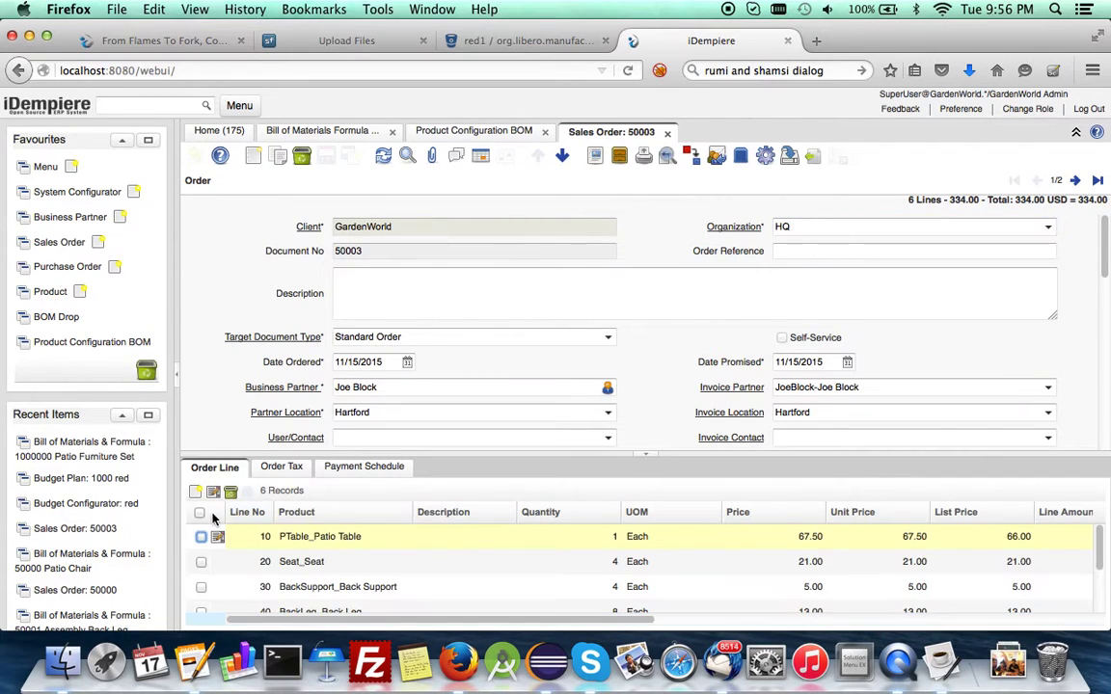
{"action": "left_click", "coordinate": [199, 513]}
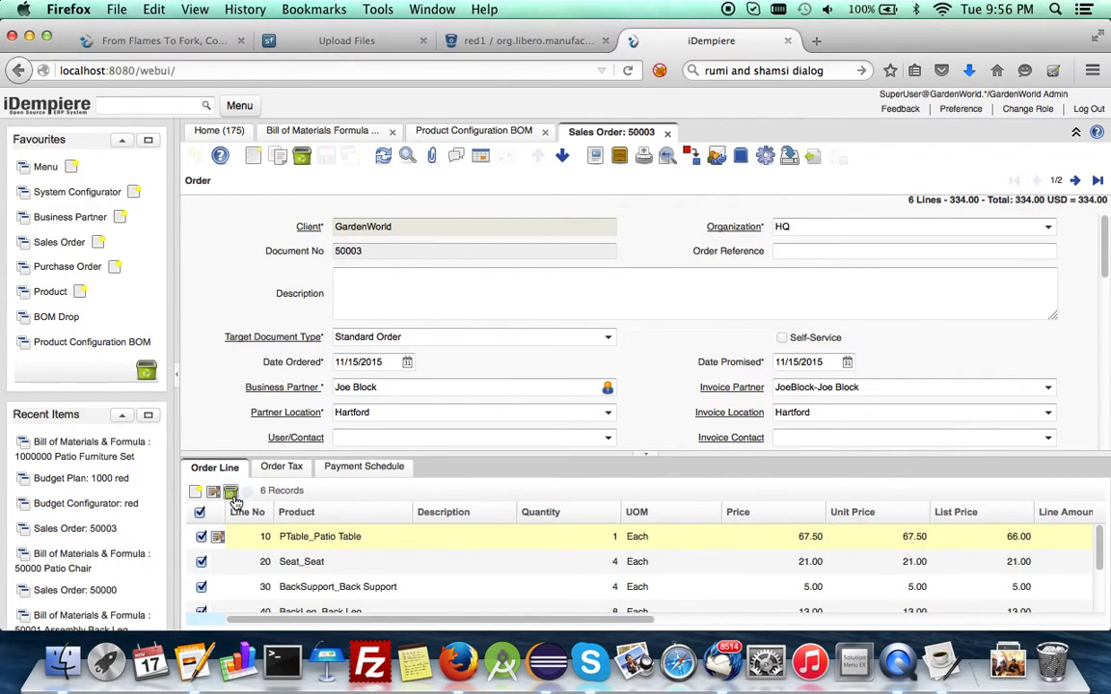
{"action": "left_click", "coordinate": [230, 492]}
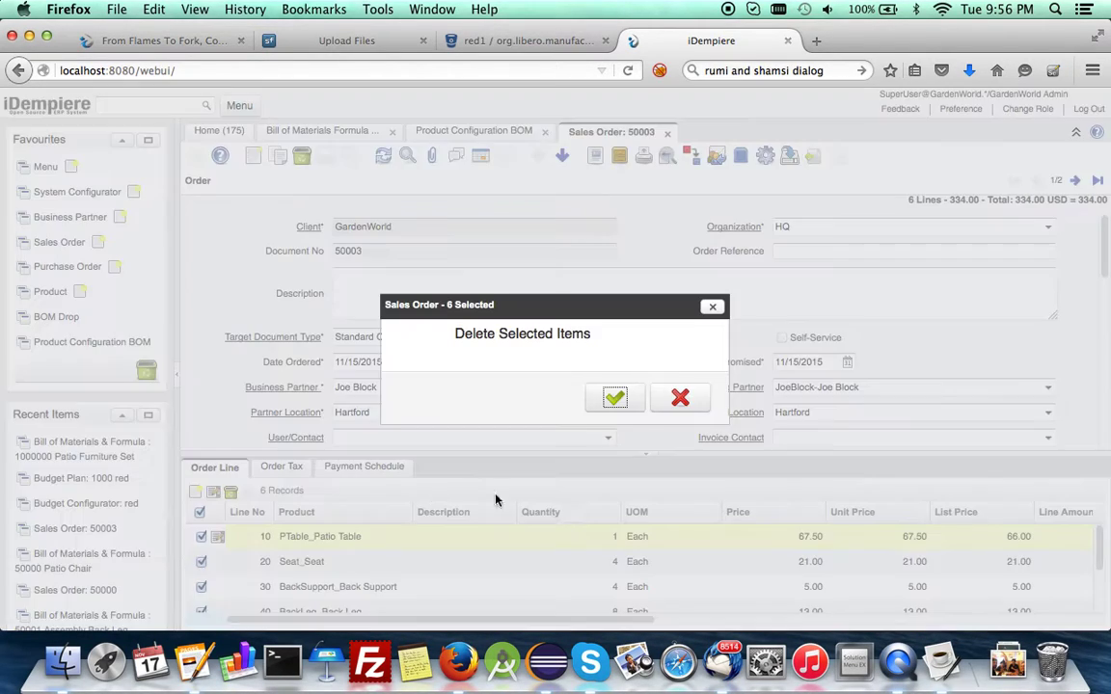
{"action": "left_click", "coordinate": [614, 405]}
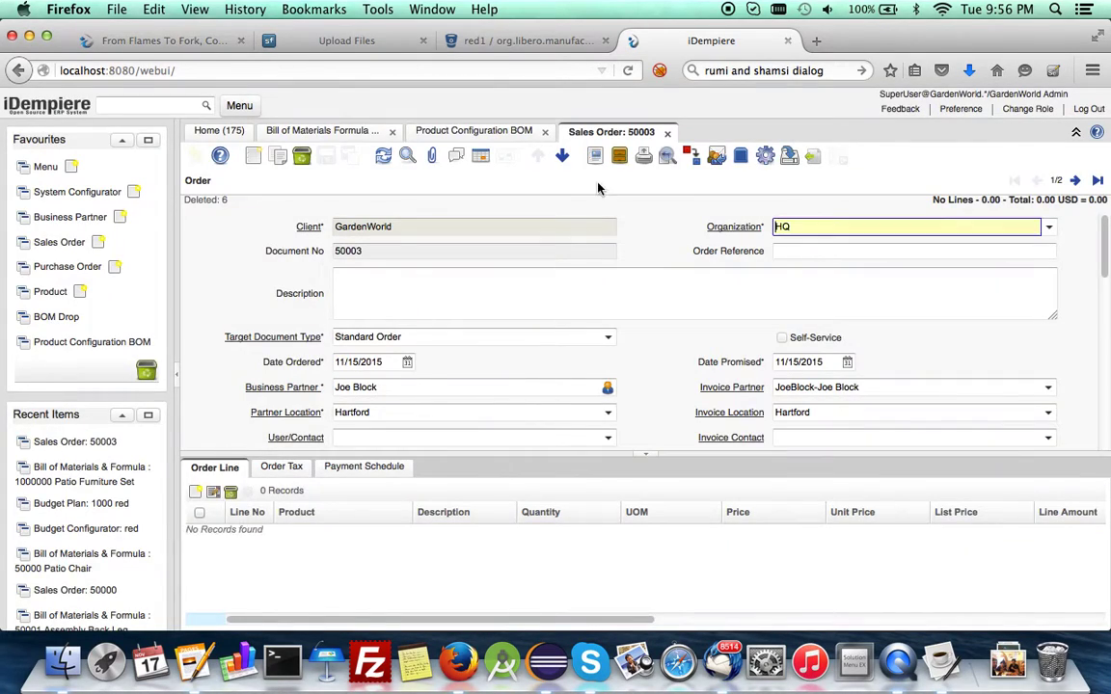
{"action": "left_click", "coordinate": [466, 132]}
Step: Reload the configurator with the Standard 2003 price list, Patio Furniture Set and target order 50003
{"action": "left_click", "coordinate": [458, 211]}
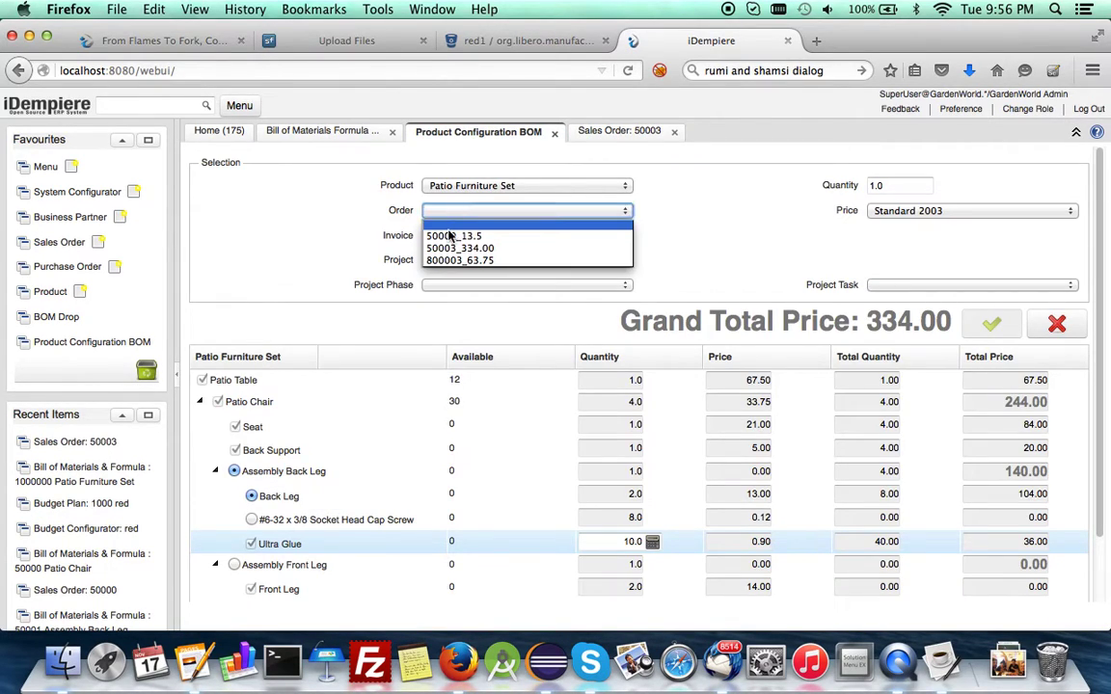
{"action": "left_click", "coordinate": [718, 203]}
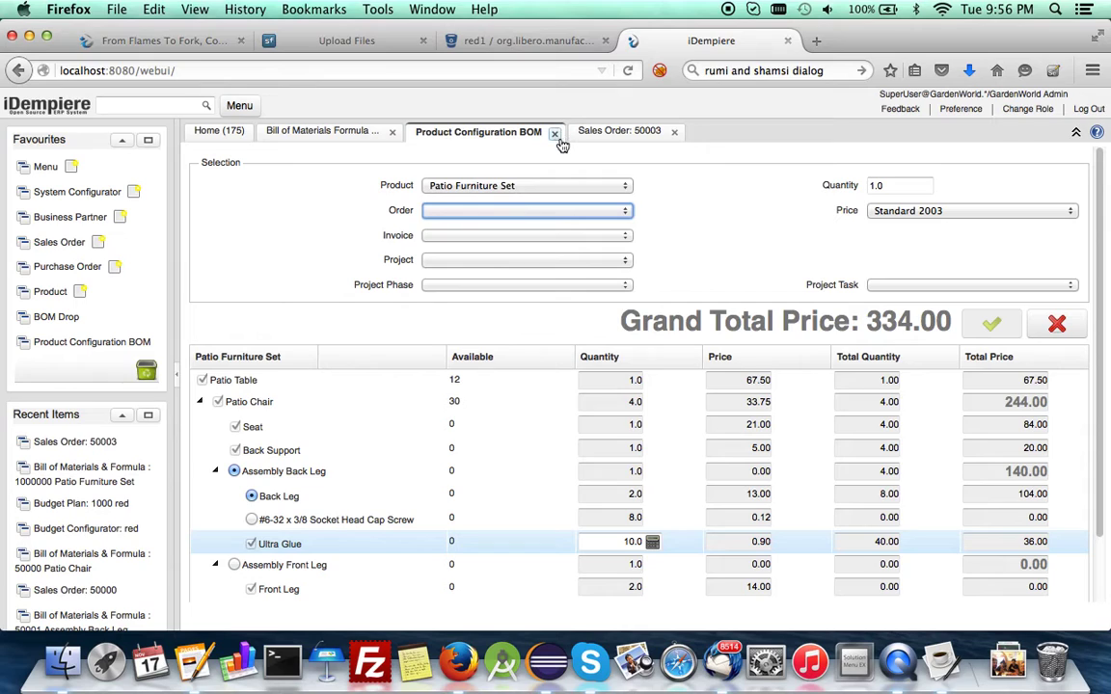
{"action": "left_click", "coordinate": [50, 344]}
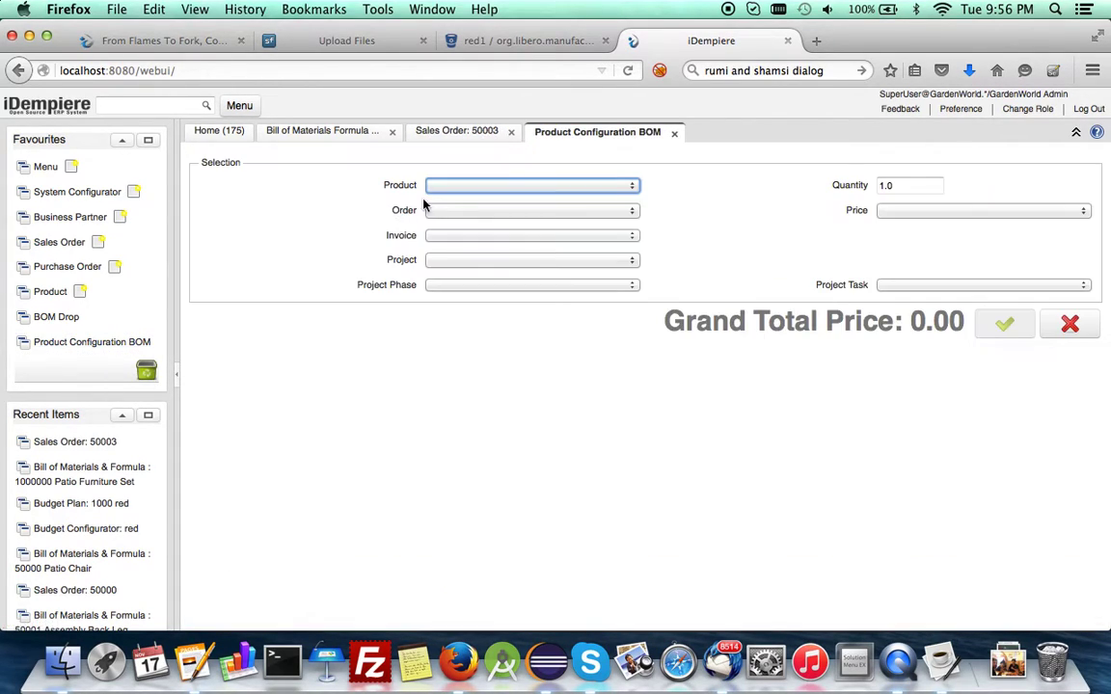
{"action": "left_click", "coordinate": [903, 215]}
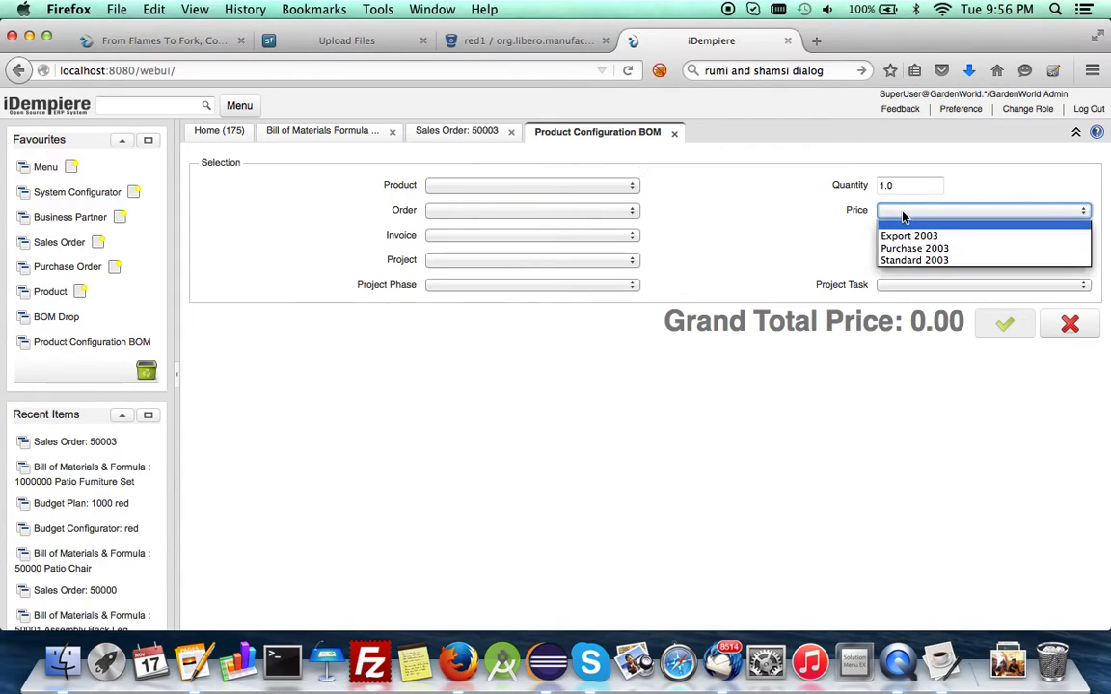
{"action": "left_click", "coordinate": [893, 261]}
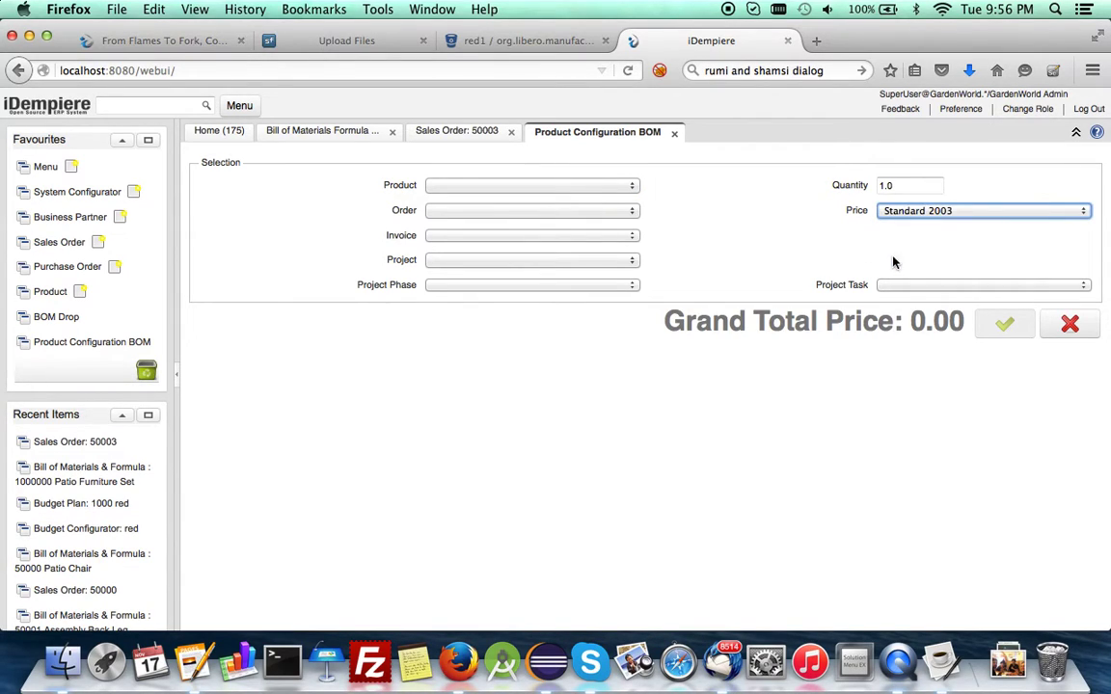
{"action": "left_click", "coordinate": [602, 186]}
{"action": "left_click", "coordinate": [523, 285]}
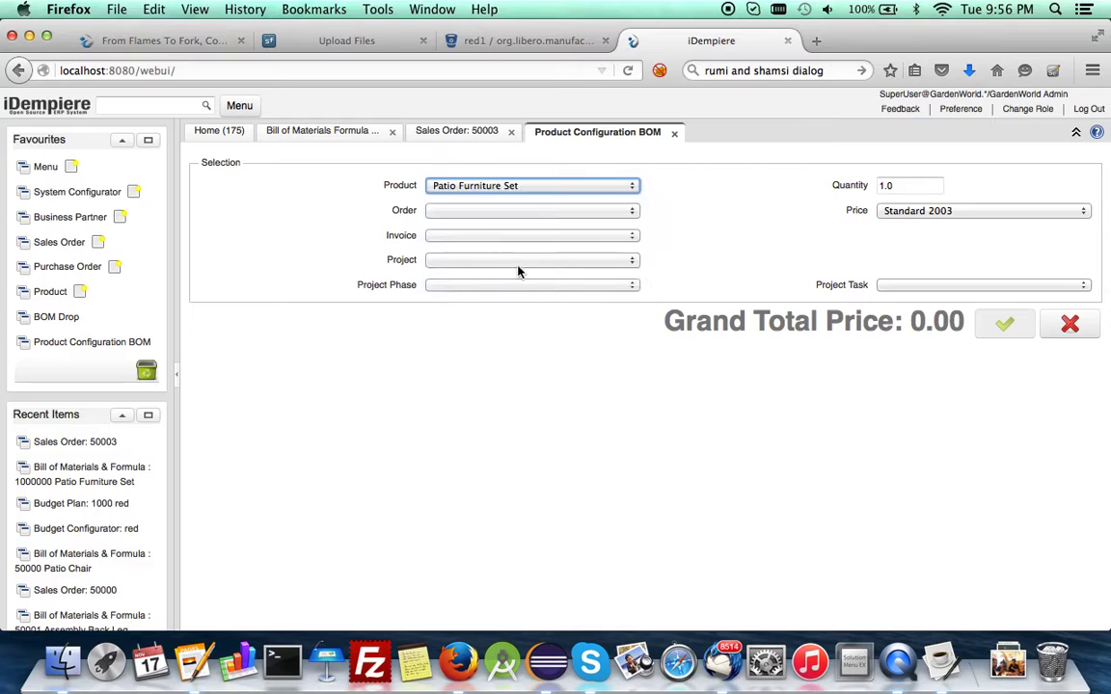
{"action": "left_click", "coordinate": [484, 216]}
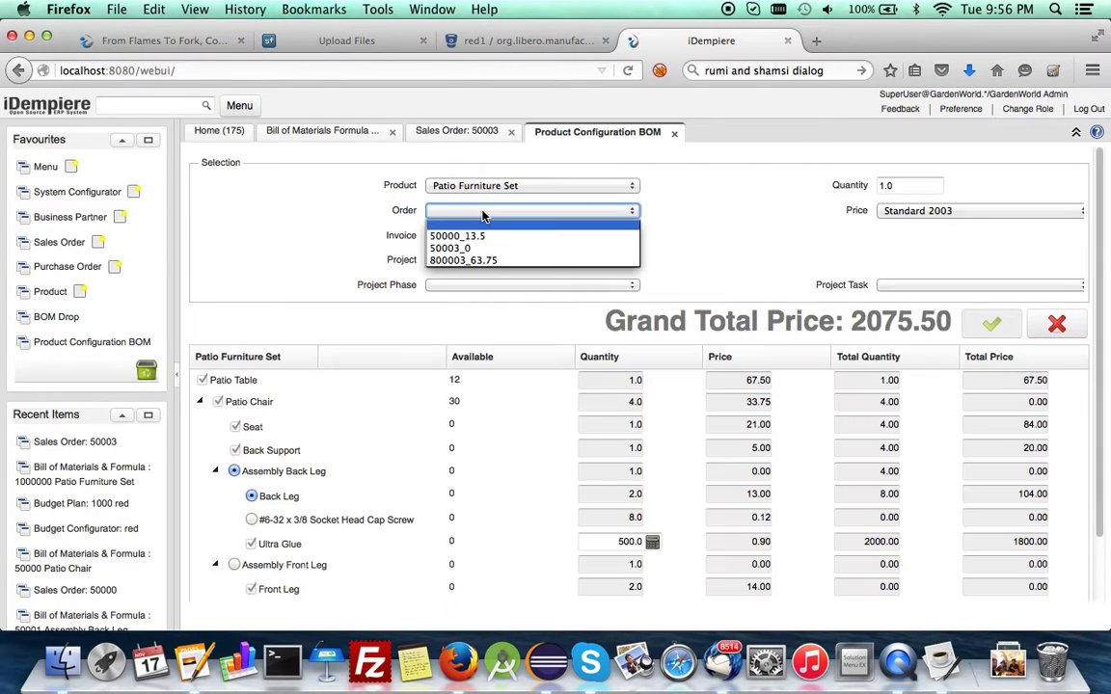
{"action": "left_click", "coordinate": [445, 248]}
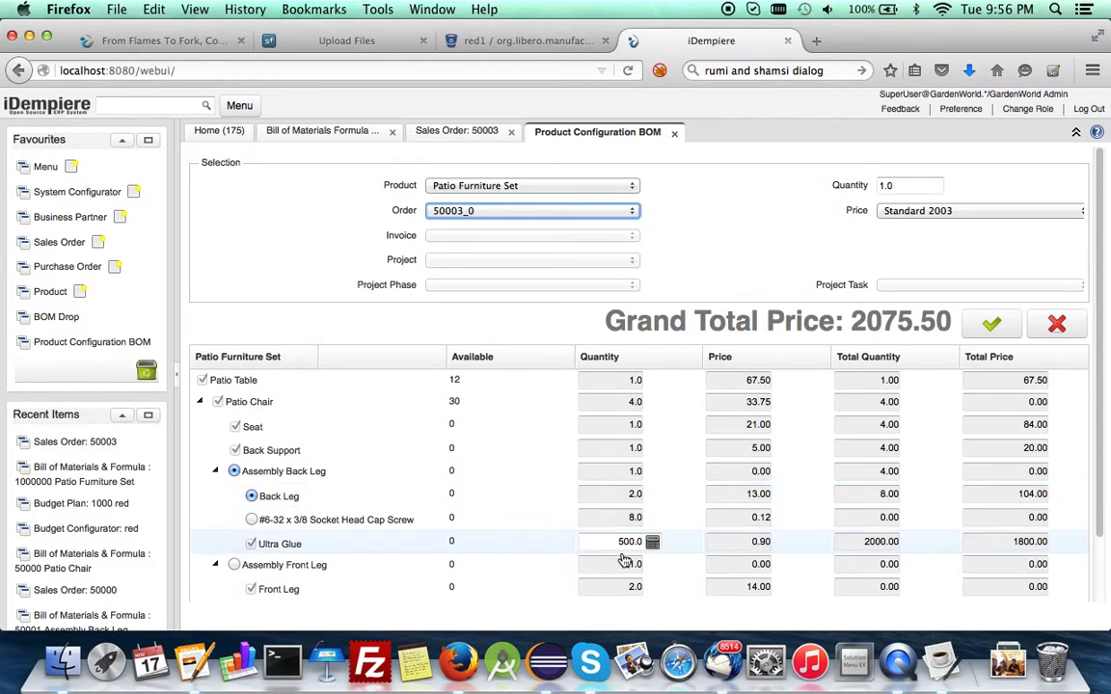
Step: Keep the Assembly Back Leg, set Ultra Glue to 10 and exclude the Patio Sun Screen
{"action": "scroll", "coordinate": [612, 541], "scroll_direction": "down", "scroll_amount": 2}
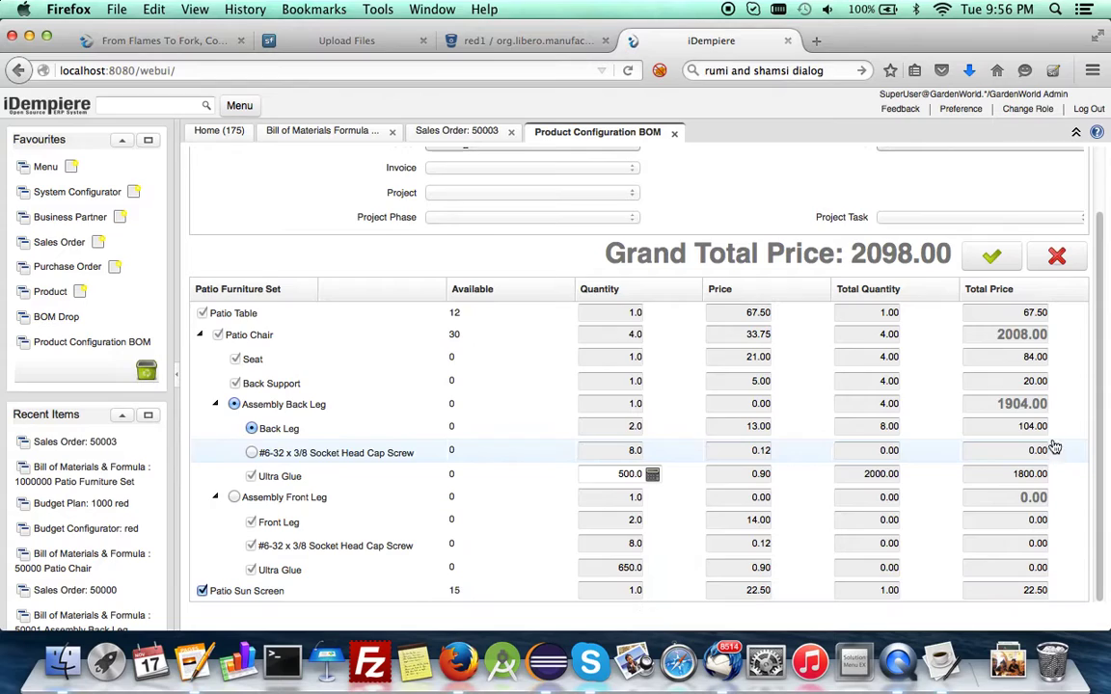
{"action": "left_click", "coordinate": [234, 498]}
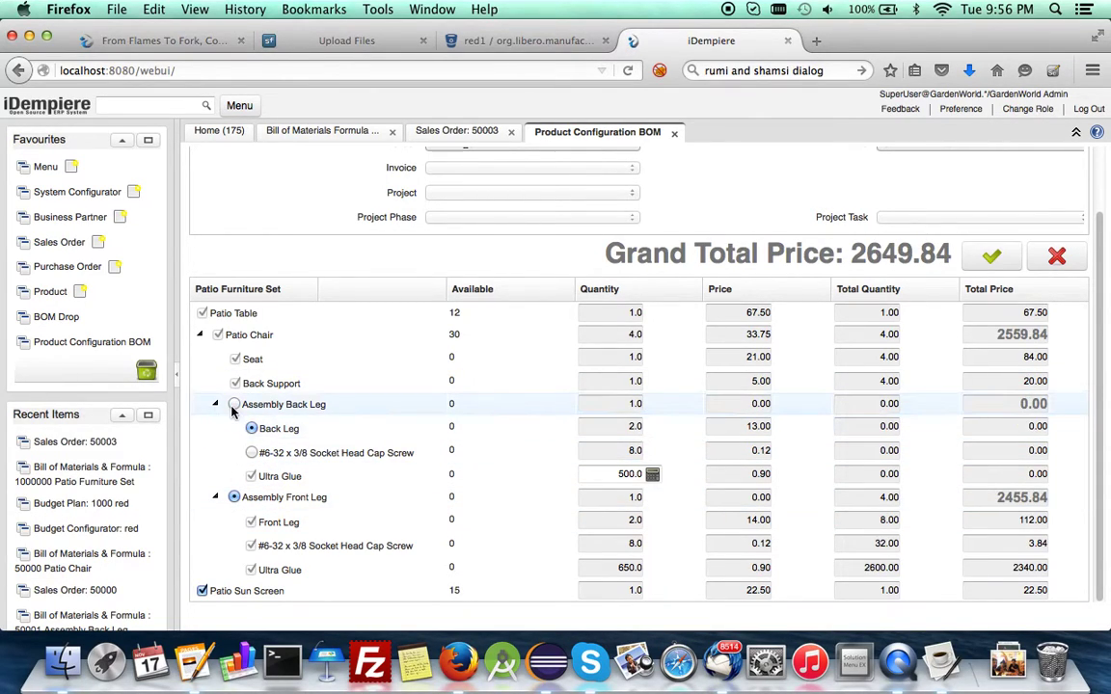
{"action": "left_click", "coordinate": [233, 405]}
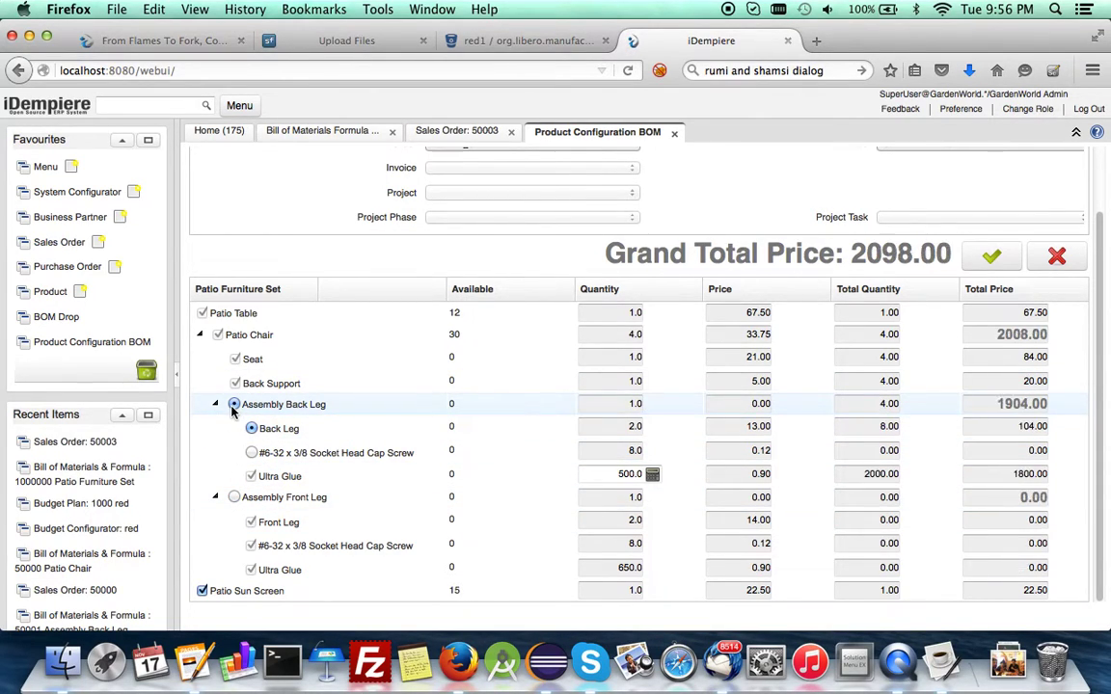
{"action": "left_click", "coordinate": [618, 473]}
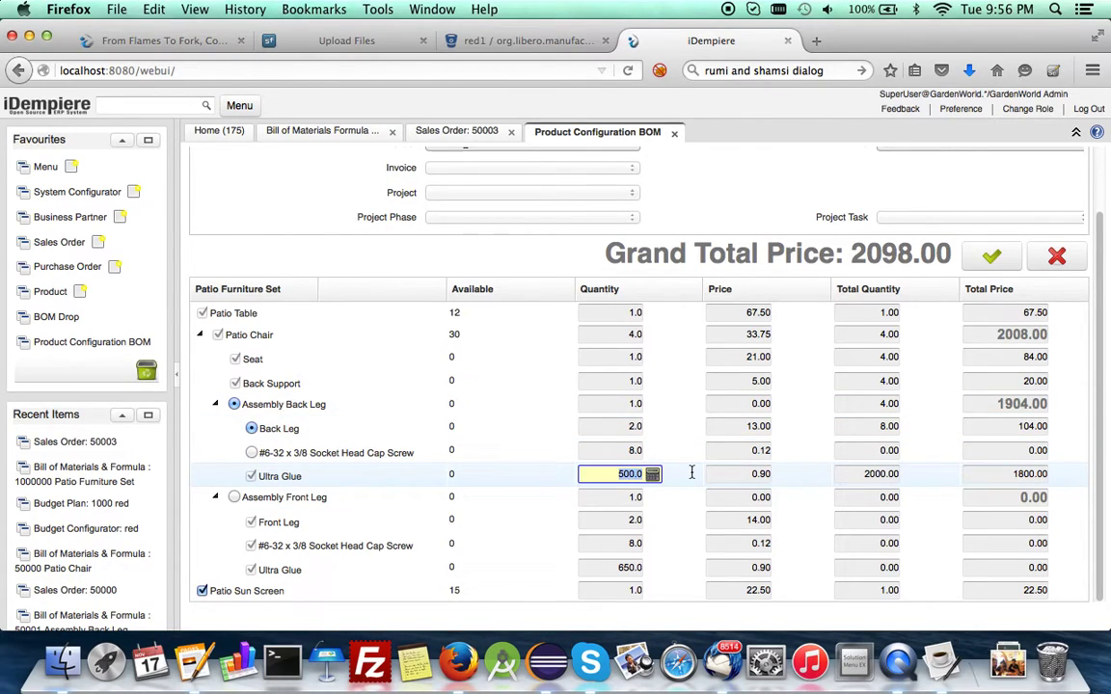
{"action": "type", "text": "10"}
{"action": "left_click", "coordinate": [533, 528]}
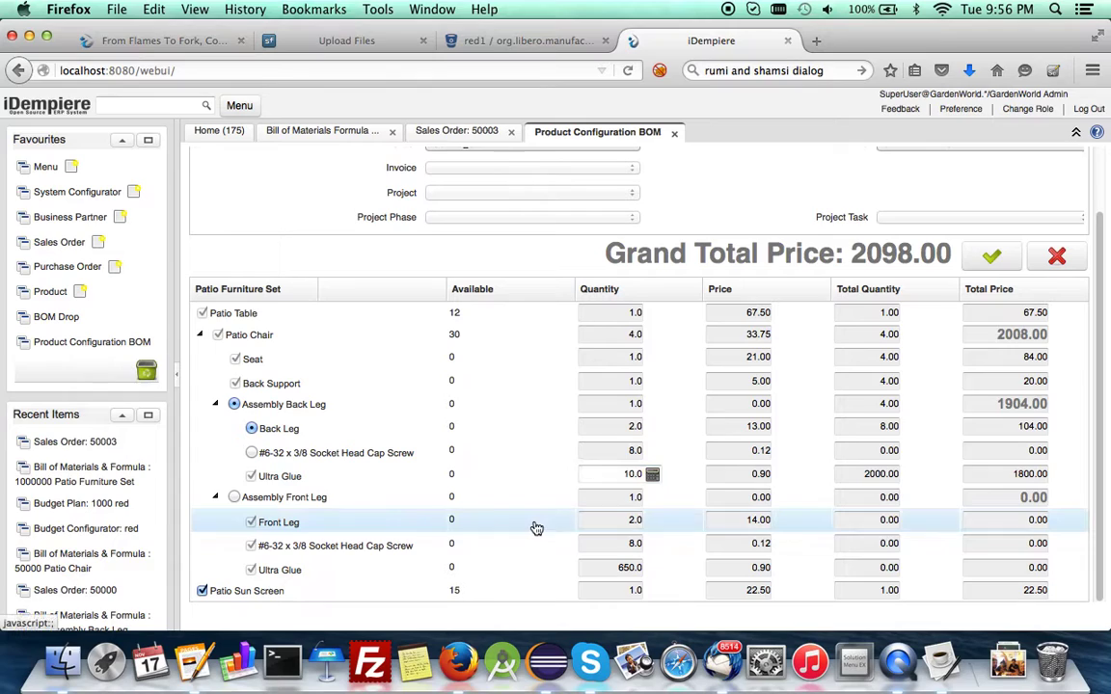
{"action": "left_click", "coordinate": [203, 591]}
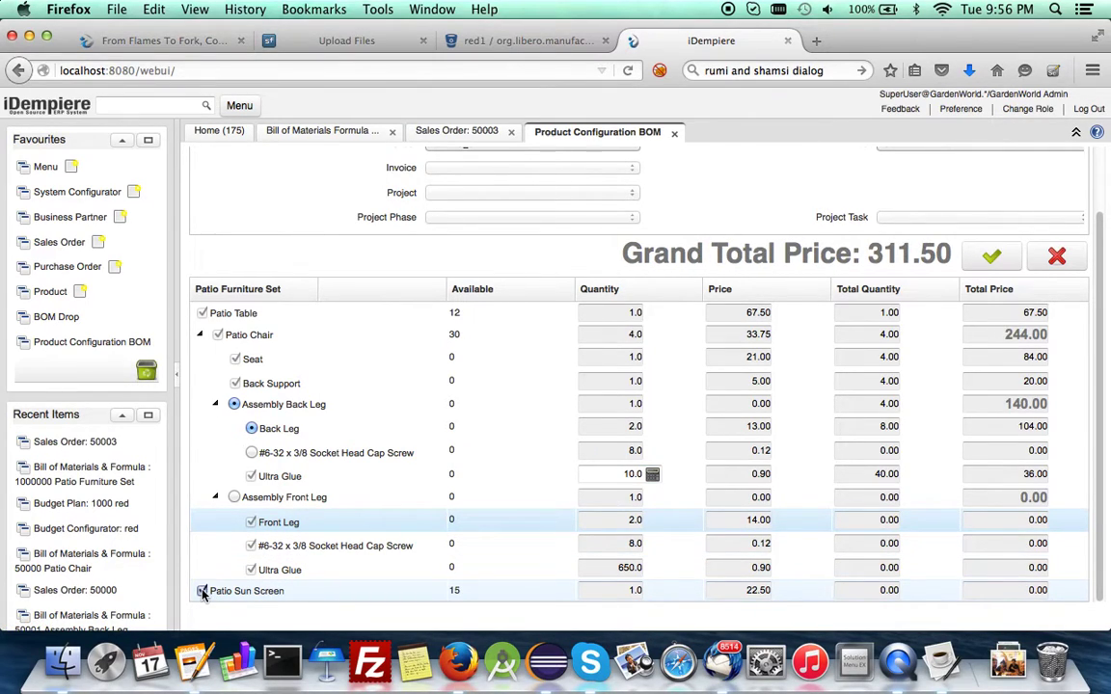
Step: Re-include the Patio Sun Screen for a 334.00 total and collapse the back and front leg assemblies
{"action": "left_click", "coordinate": [203, 590]}
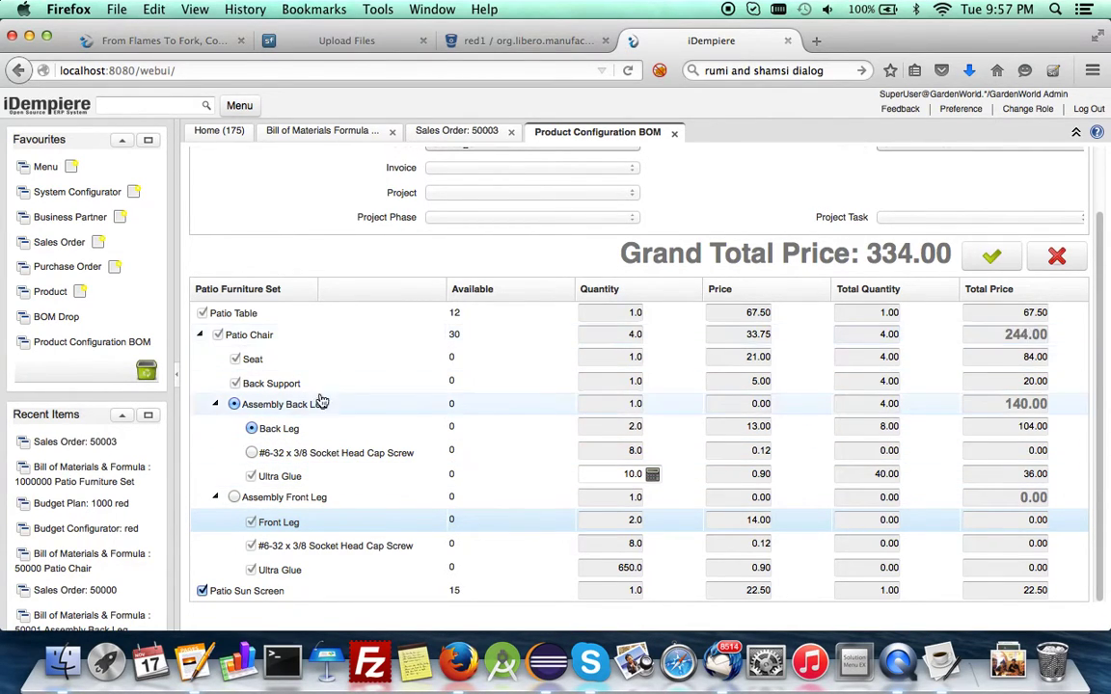
{"action": "left_click", "coordinate": [218, 410]}
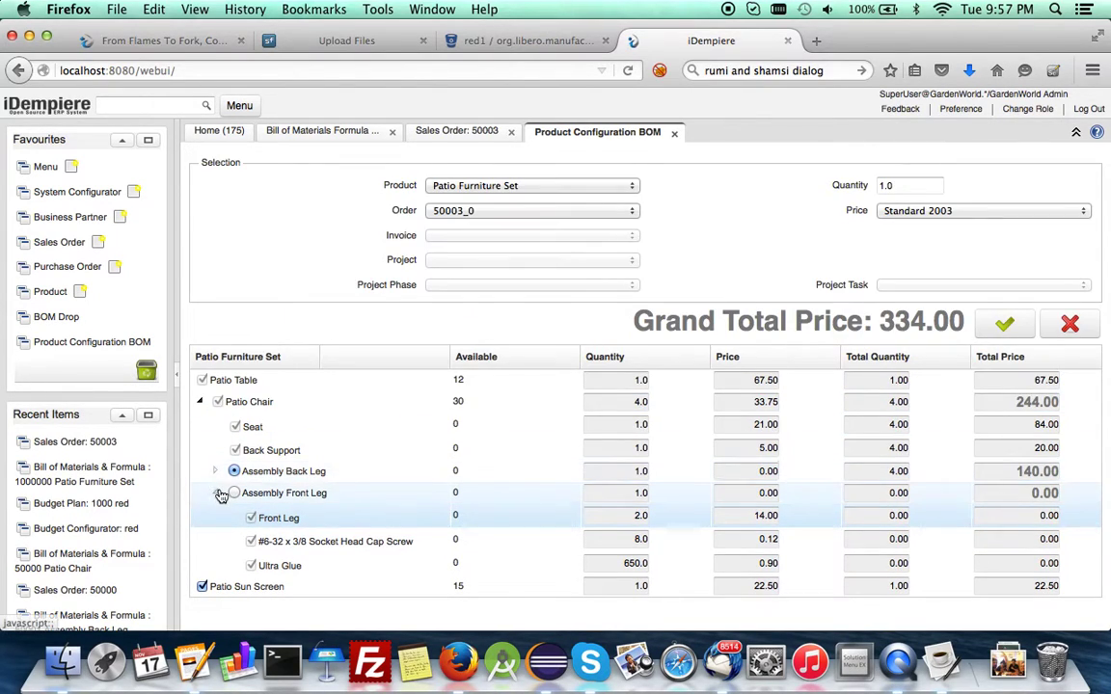
{"action": "left_click", "coordinate": [215, 491]}
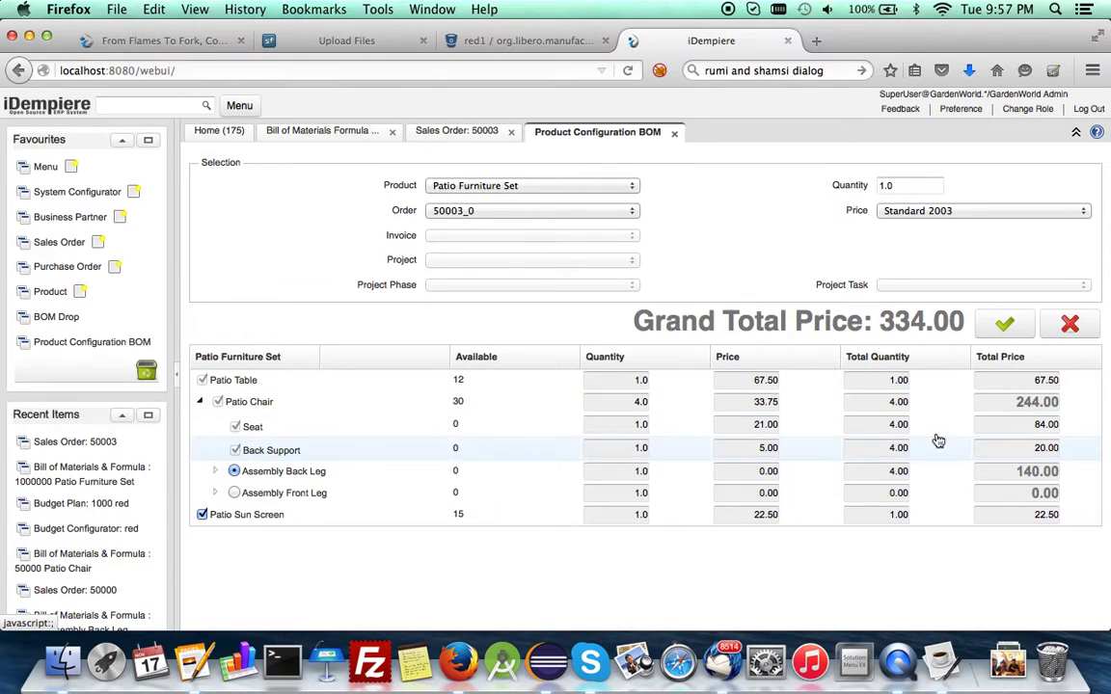
{"action": "left_click", "coordinate": [216, 474]}
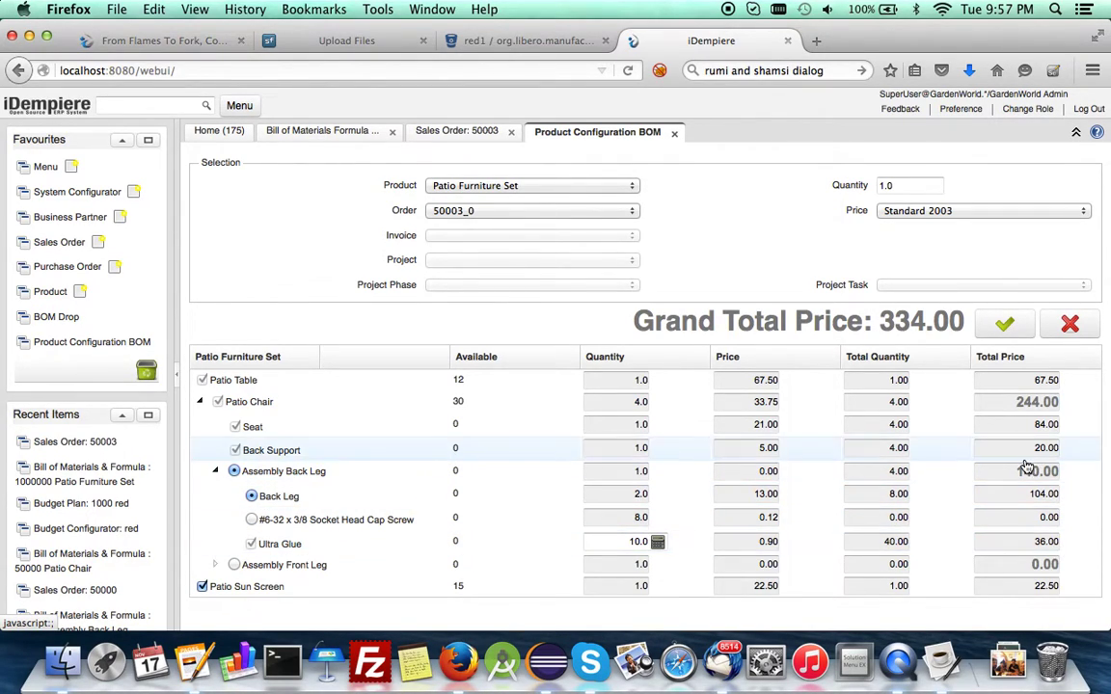
{"action": "left_click", "coordinate": [215, 471]}
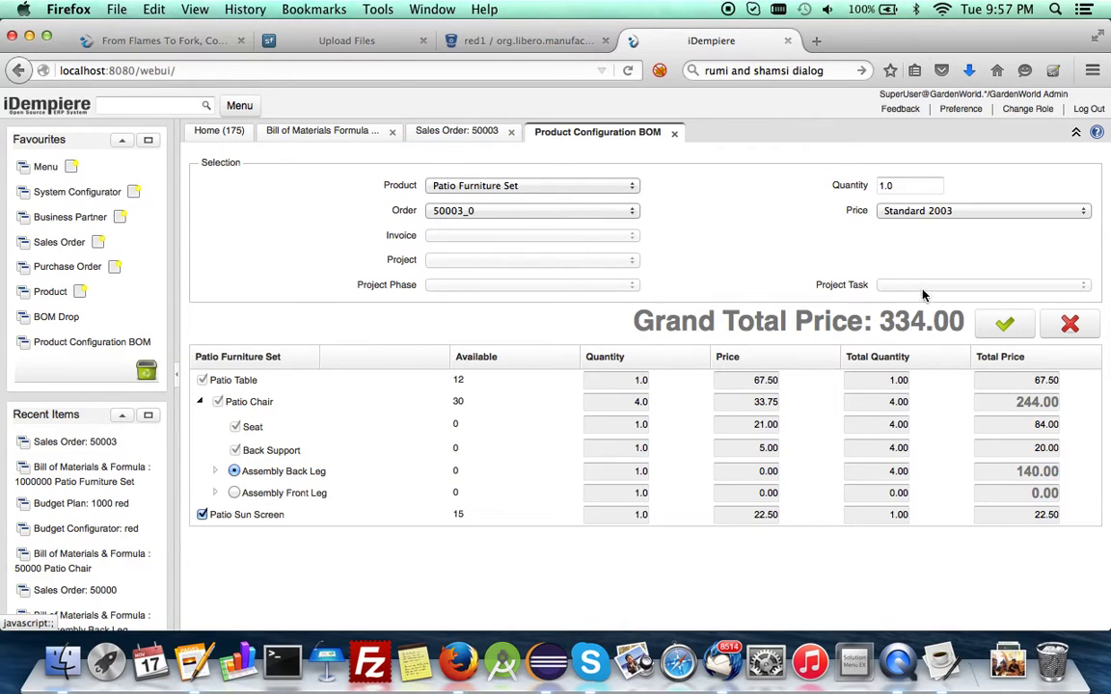
Step: Insert the configured set into Sales Order 50003 and acknowledge the six inserted lines
{"action": "left_click", "coordinate": [993, 328]}
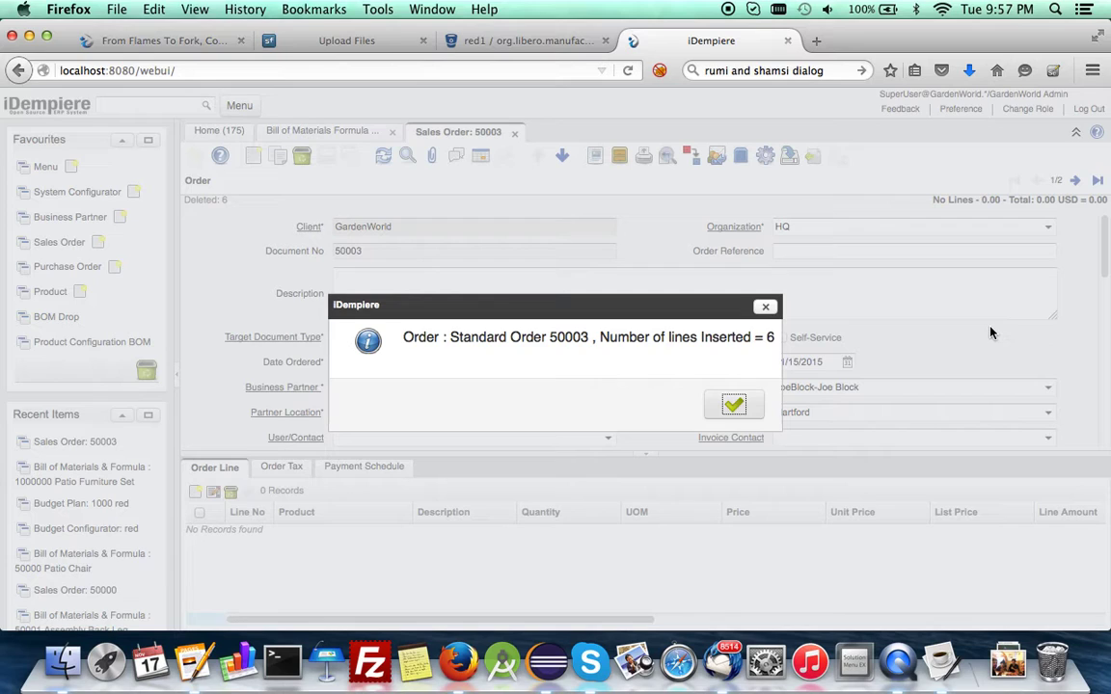
{"action": "left_click", "coordinate": [734, 407]}
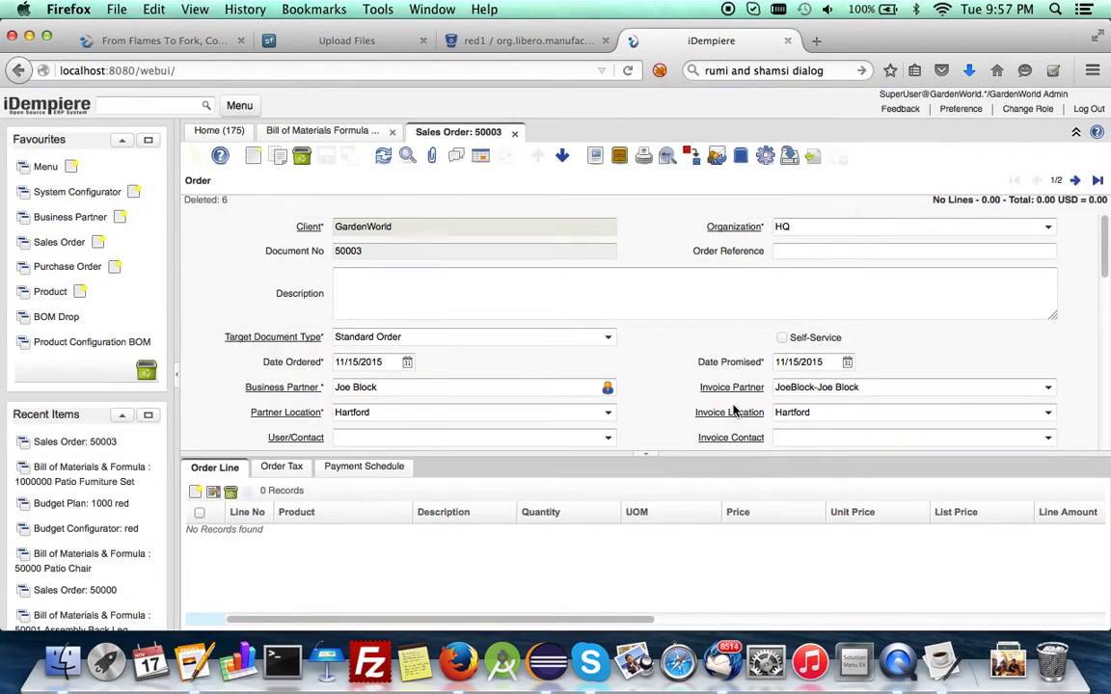
Step: Review Sales Order 50003's six lines (334.00) in grid view with narrowed Product and Description columns
{"action": "left_click", "coordinate": [383, 157]}
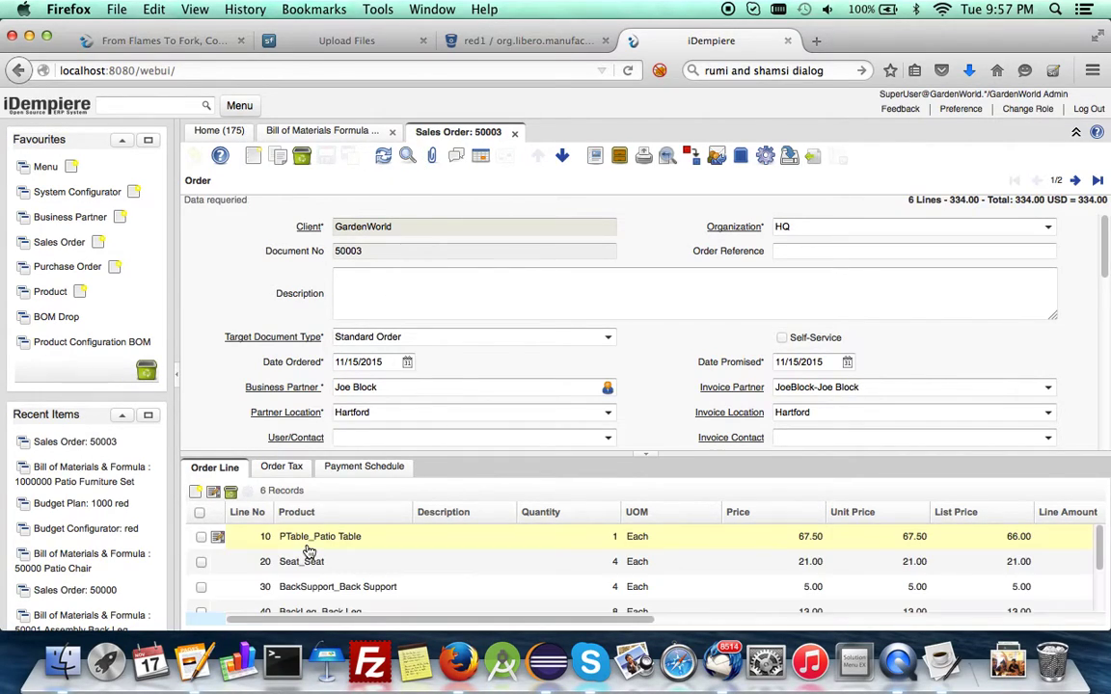
{"action": "left_click", "coordinate": [214, 493]}
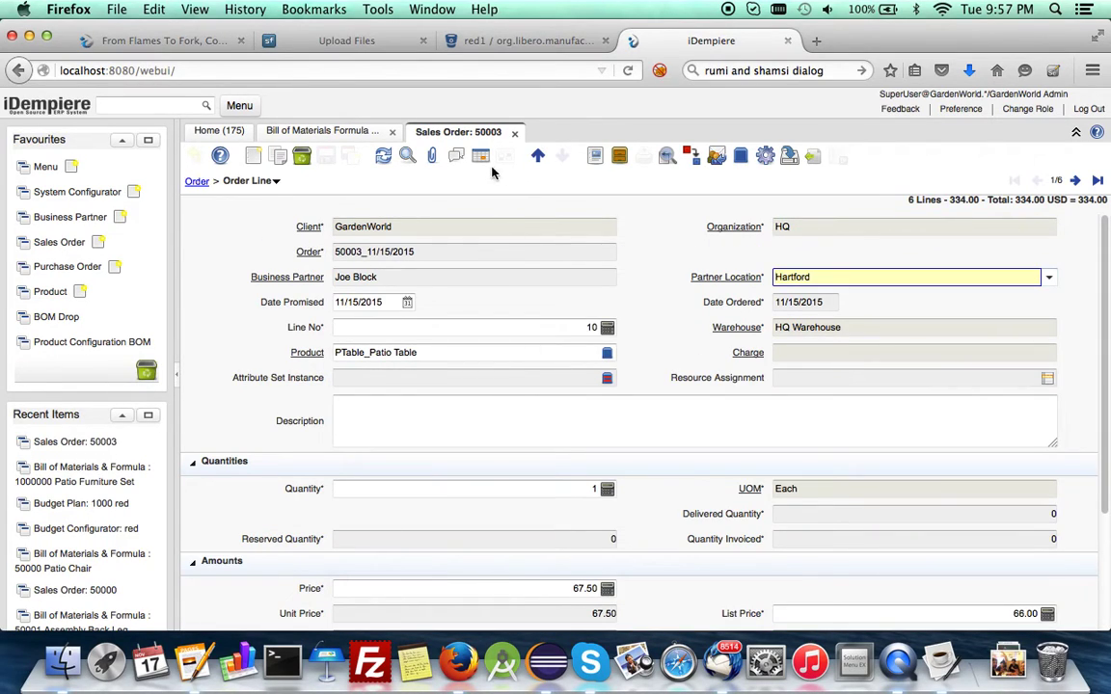
{"action": "left_click", "coordinate": [481, 157]}
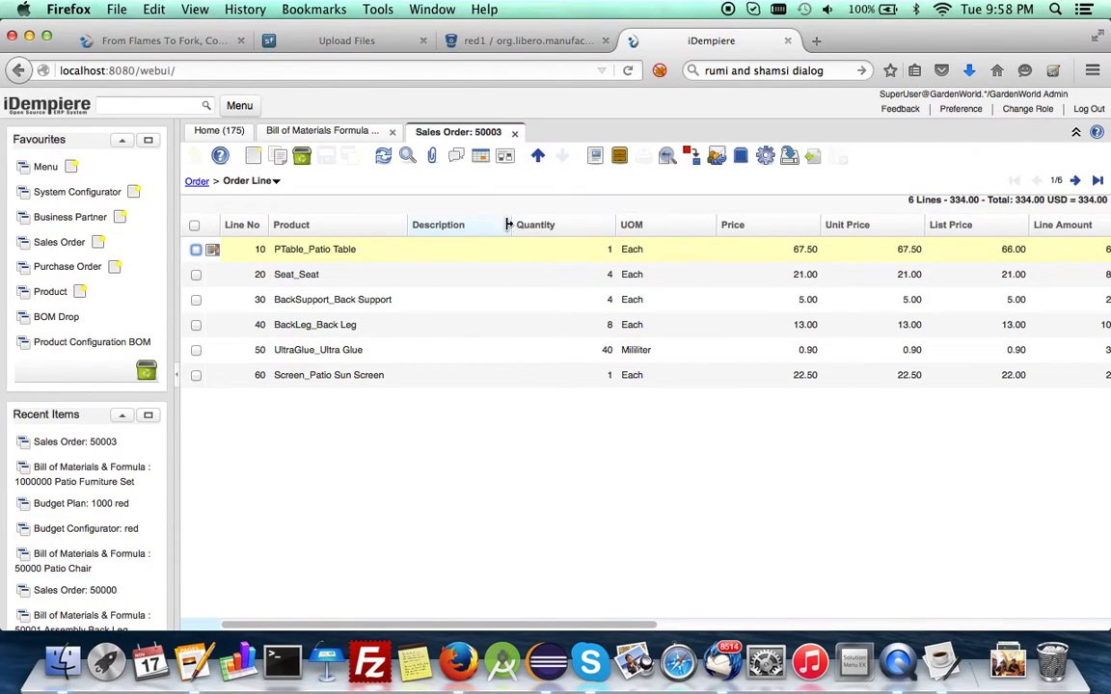
{"action": "left_click_drag", "start_coordinate": [508, 225], "coordinate": [476, 225]}
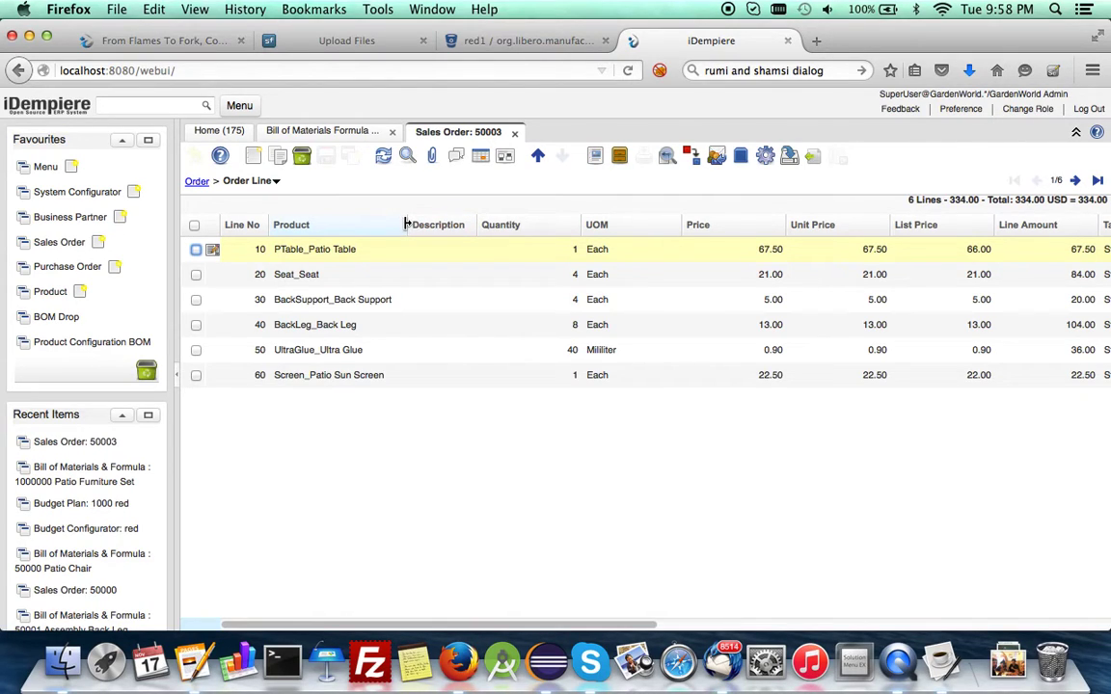
{"action": "left_click_drag", "start_coordinate": [406, 224], "coordinate": [388, 225]}
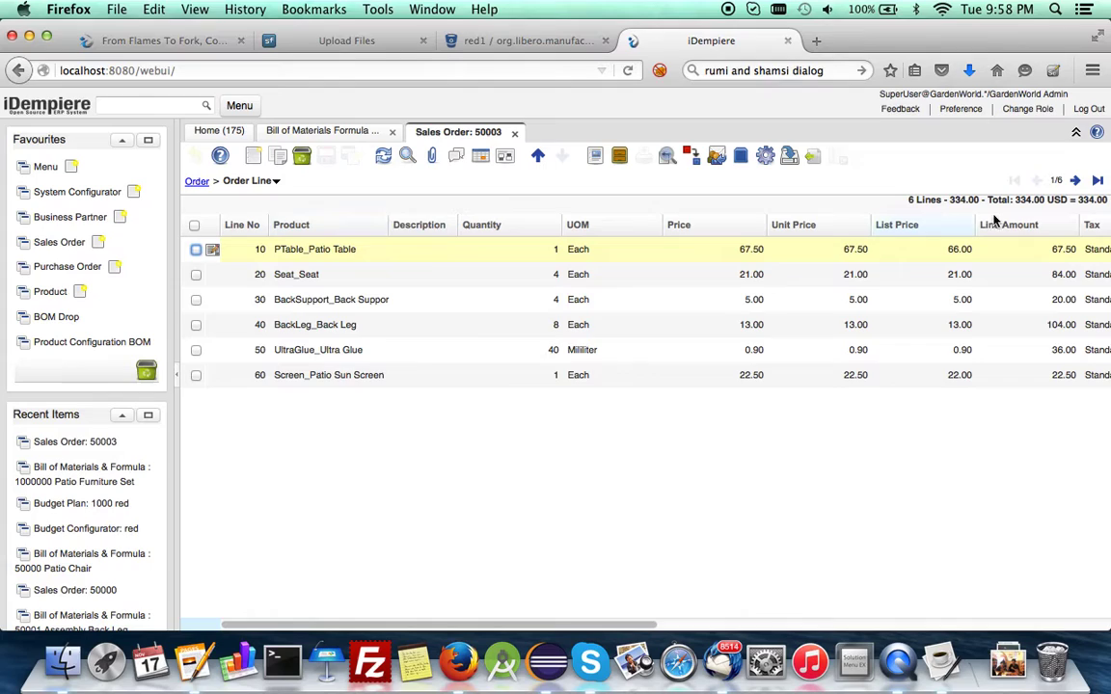
{"action": "left_click", "coordinate": [340, 133]}
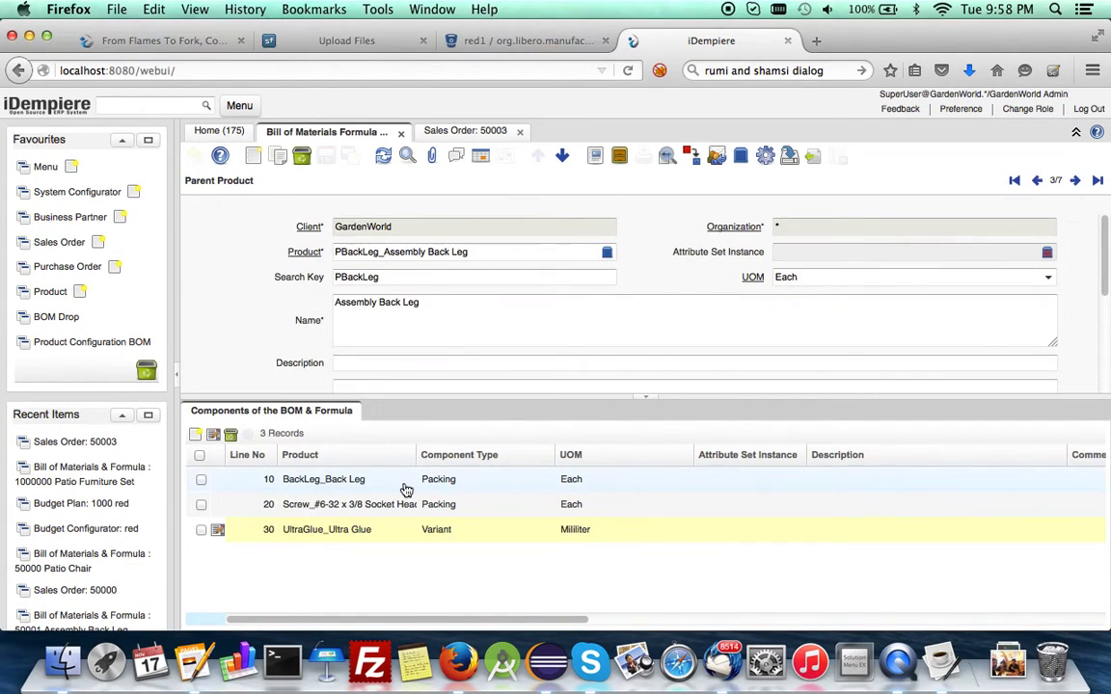
Step: Start a fresh configuration of the Patio Furniture Set at Standard 2003 prices
{"action": "left_click", "coordinate": [56, 342]}
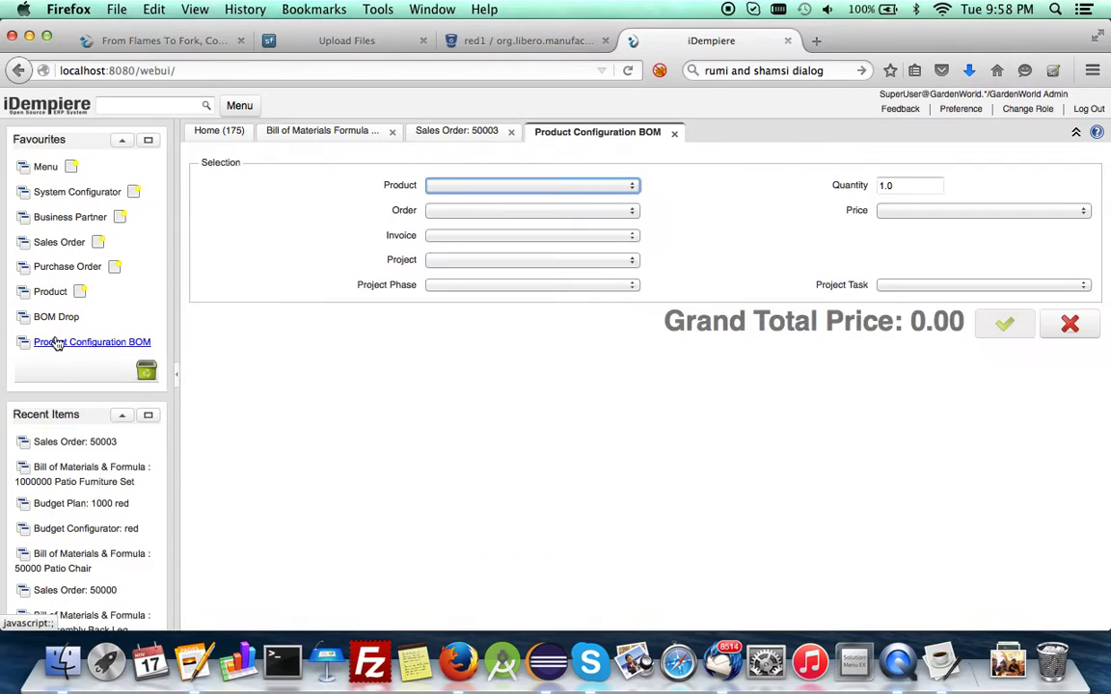
{"action": "left_click", "coordinate": [990, 212]}
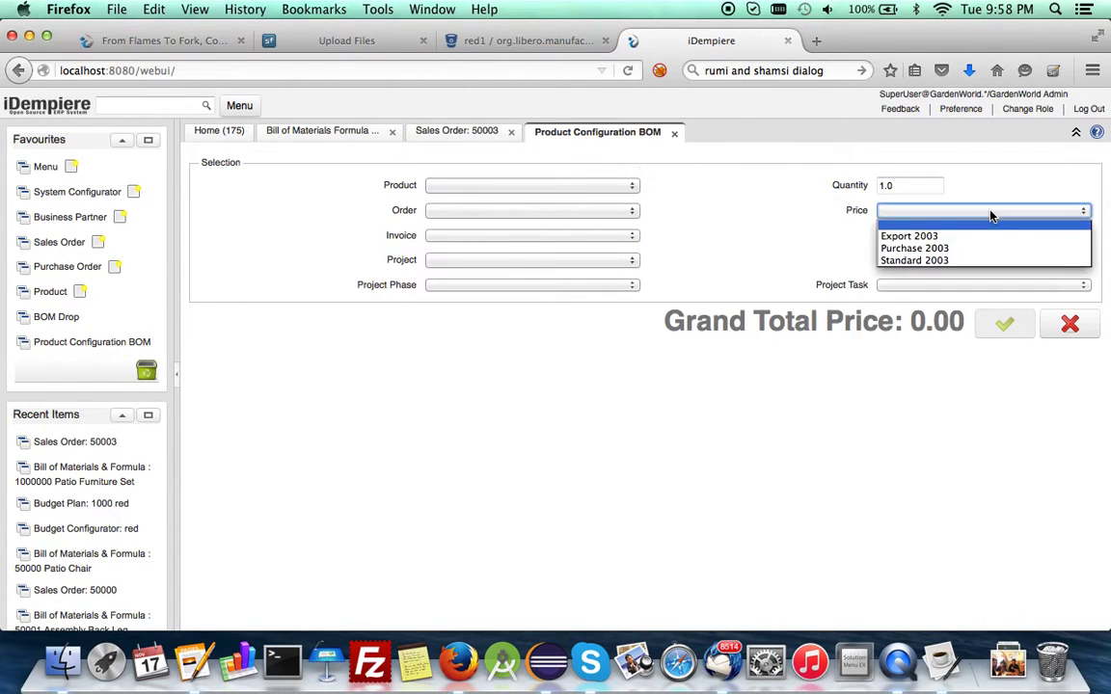
{"action": "left_click", "coordinate": [955, 259]}
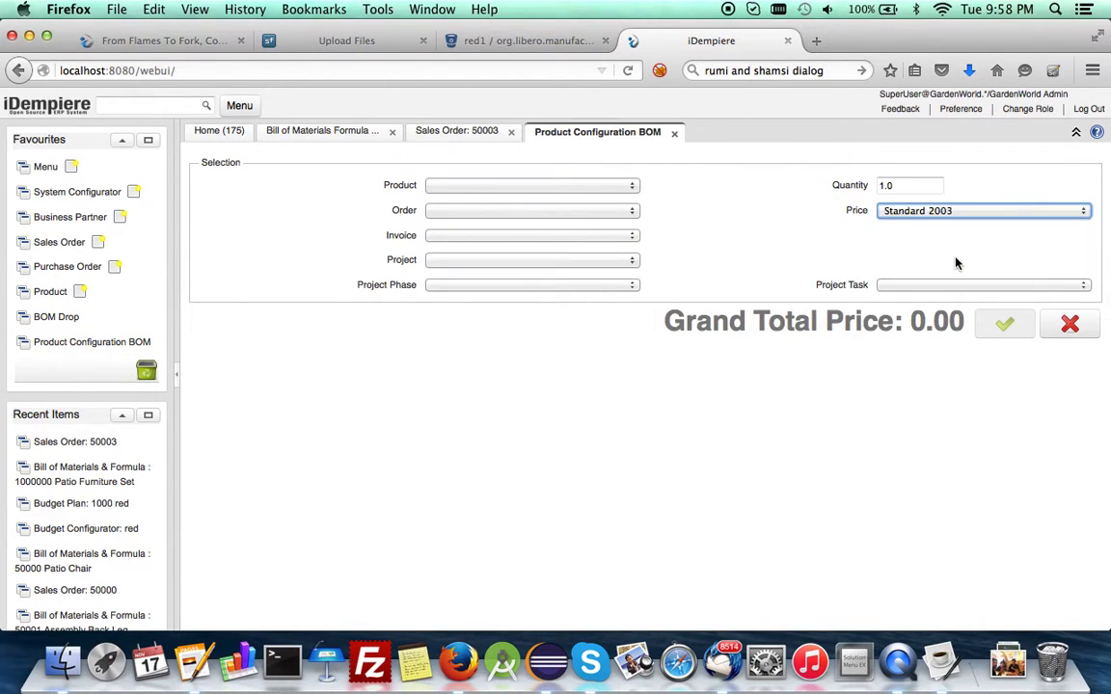
{"action": "left_click", "coordinate": [583, 187]}
{"action": "left_click", "coordinate": [492, 284]}
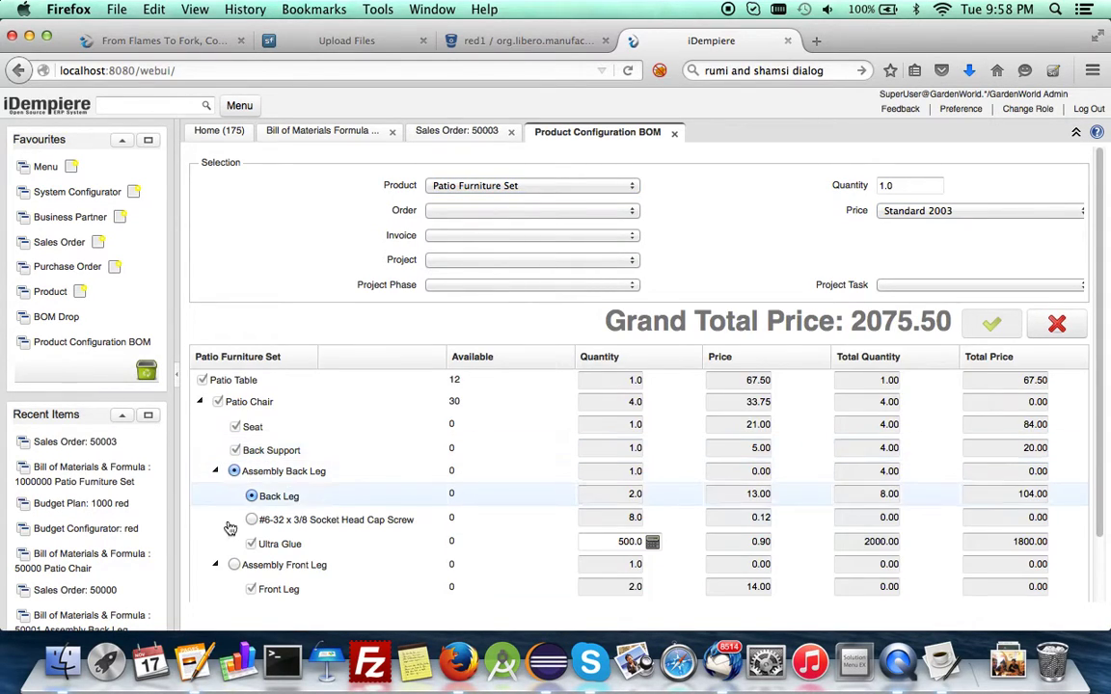
Step: Set Ultra Glue to 10 and include the Patio Sun Screen for a 334.00 total
{"action": "left_click", "coordinate": [597, 539]}
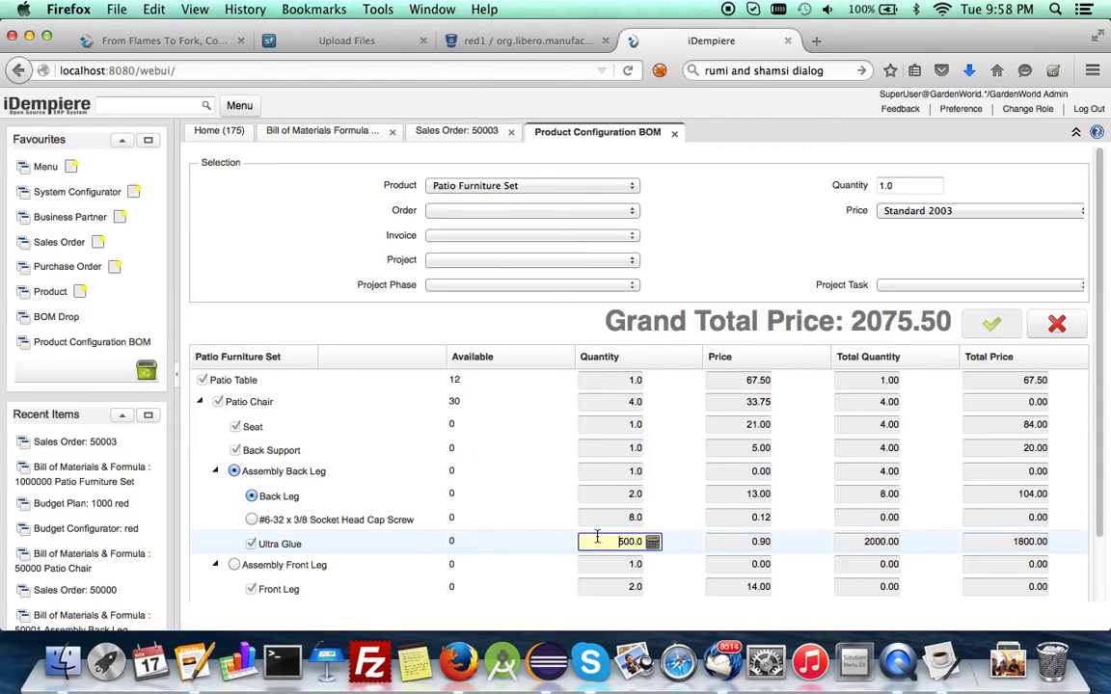
{"action": "type", "text": "10"}
{"action": "scroll", "coordinate": [215, 569], "scroll_direction": "down", "scroll_amount": 2}
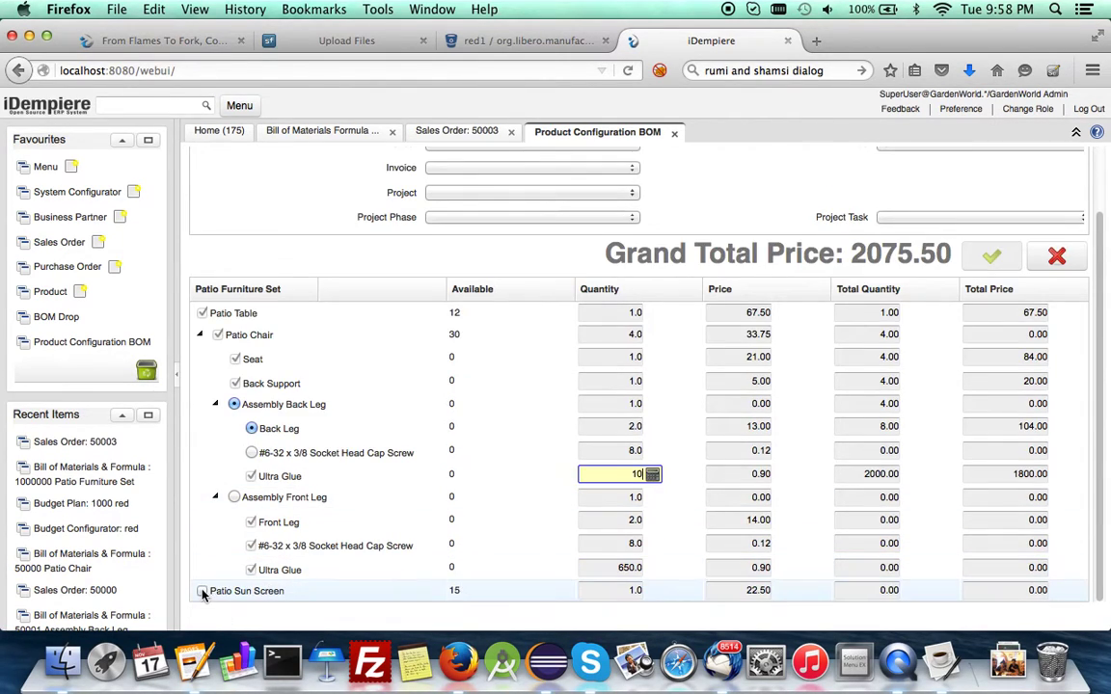
{"action": "left_click", "coordinate": [202, 592]}
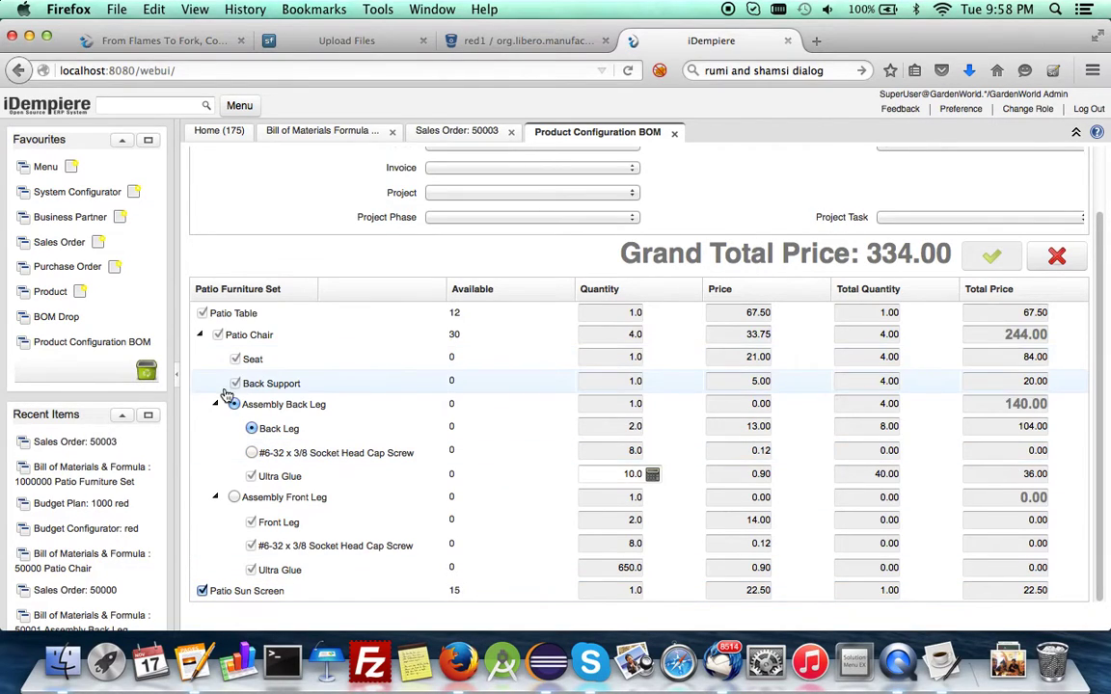
{"action": "left_click", "coordinate": [459, 132]}
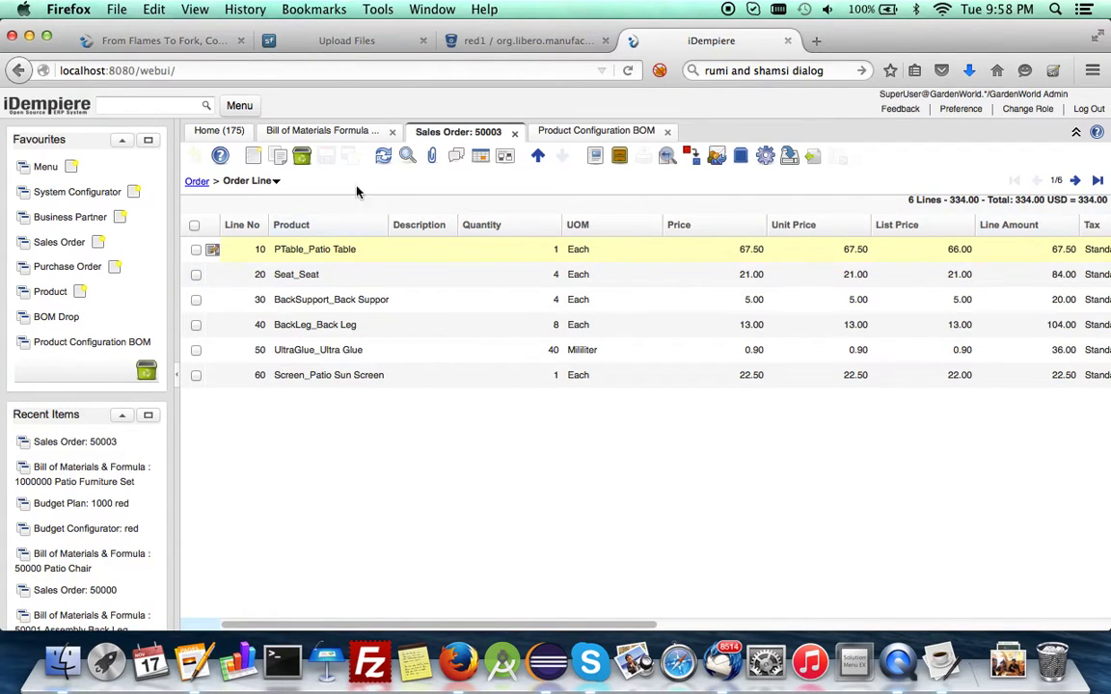
Step: Compare the configurator's 334.00 grand total against Sales Order 50003's six line amounts
{"action": "left_click", "coordinate": [590, 136]}
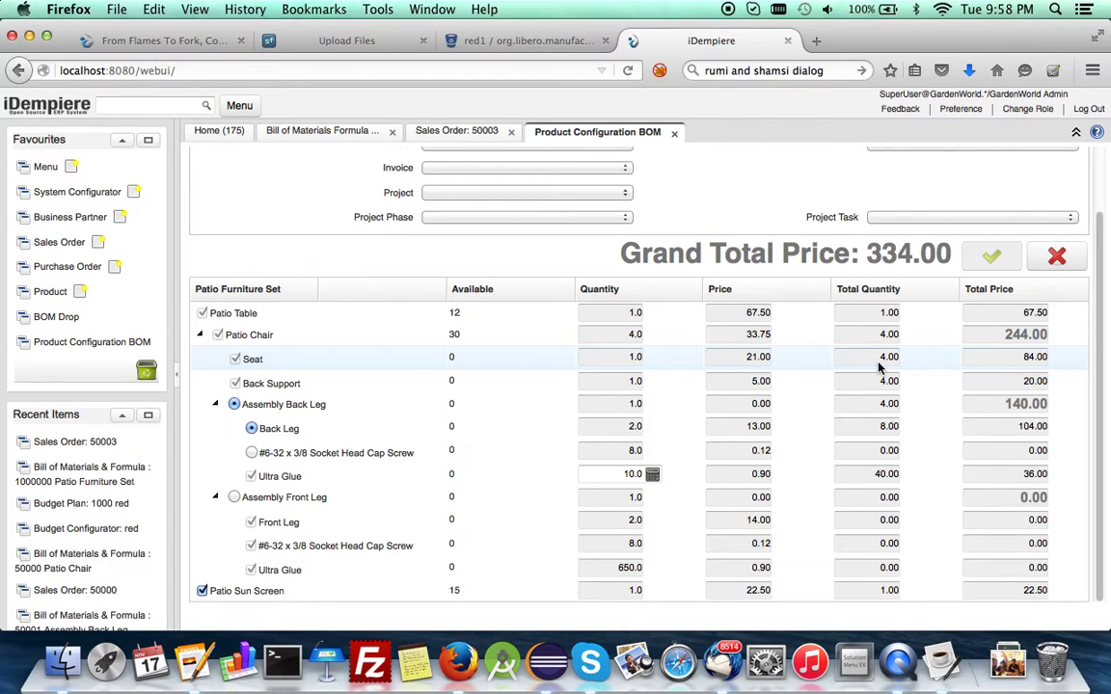
{"action": "left_click", "coordinate": [459, 135]}
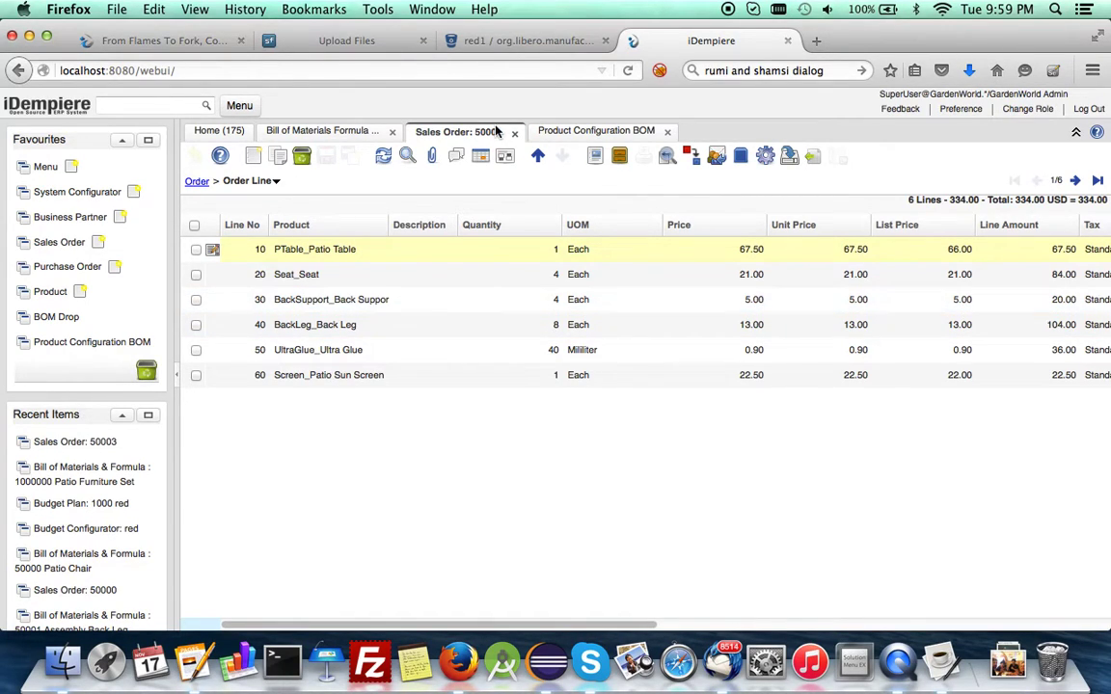
{"action": "left_click", "coordinate": [598, 132]}
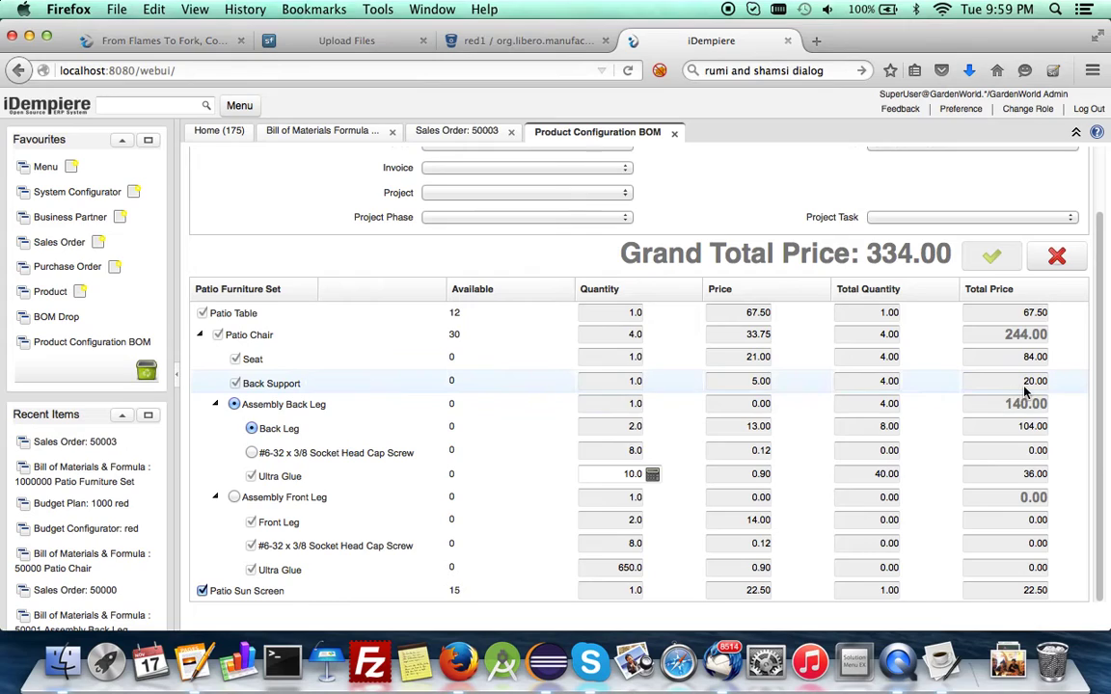
{"action": "left_click", "coordinate": [460, 133]}
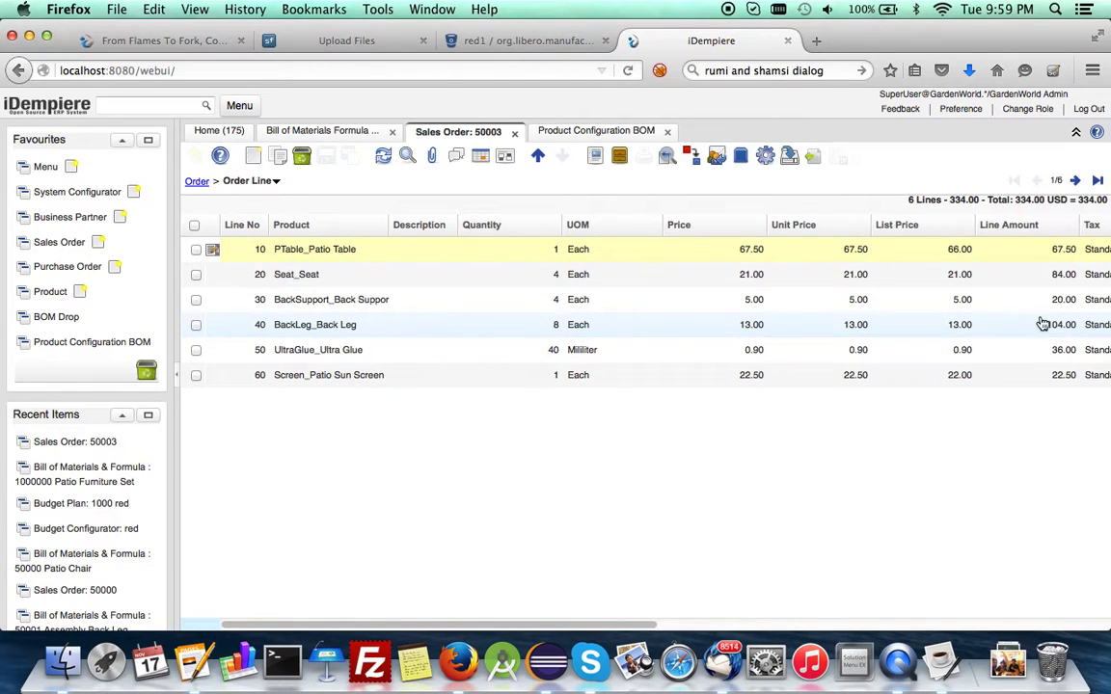
{"action": "left_click", "coordinate": [574, 130]}
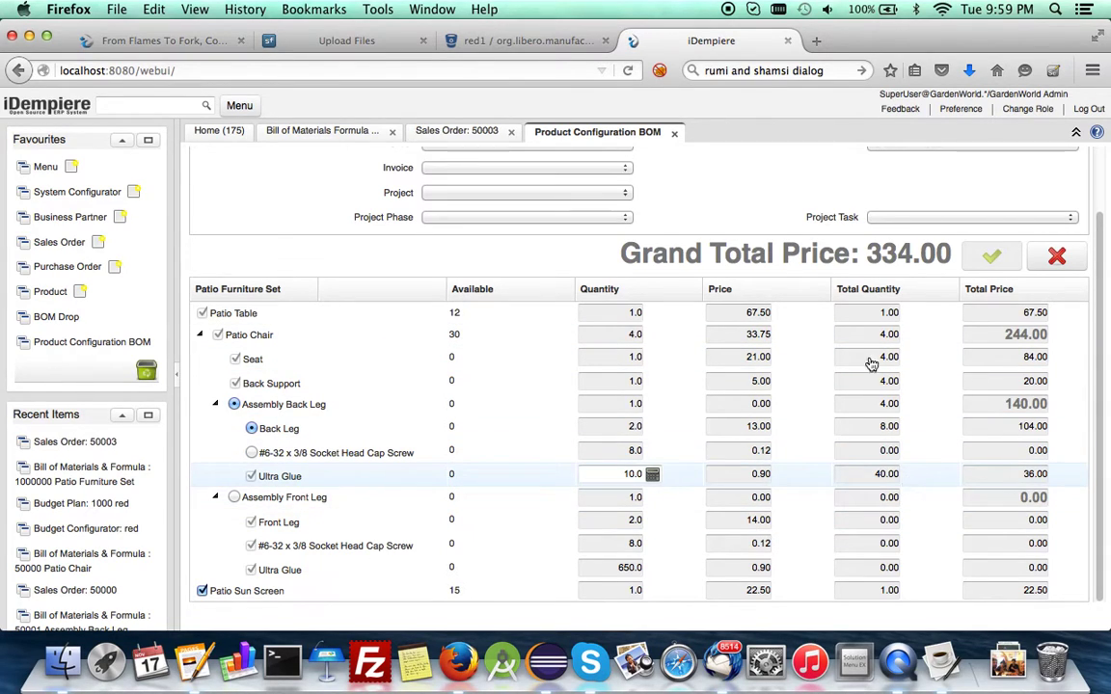
{"action": "left_click", "coordinate": [435, 135]}
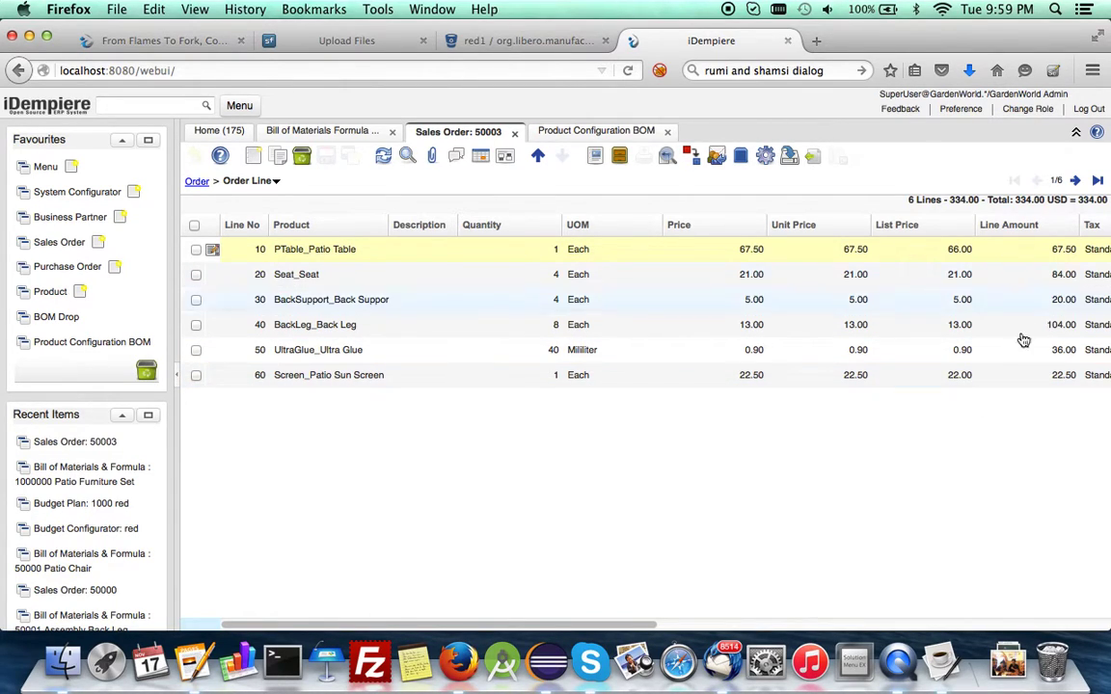
{"action": "left_click", "coordinate": [578, 132]}
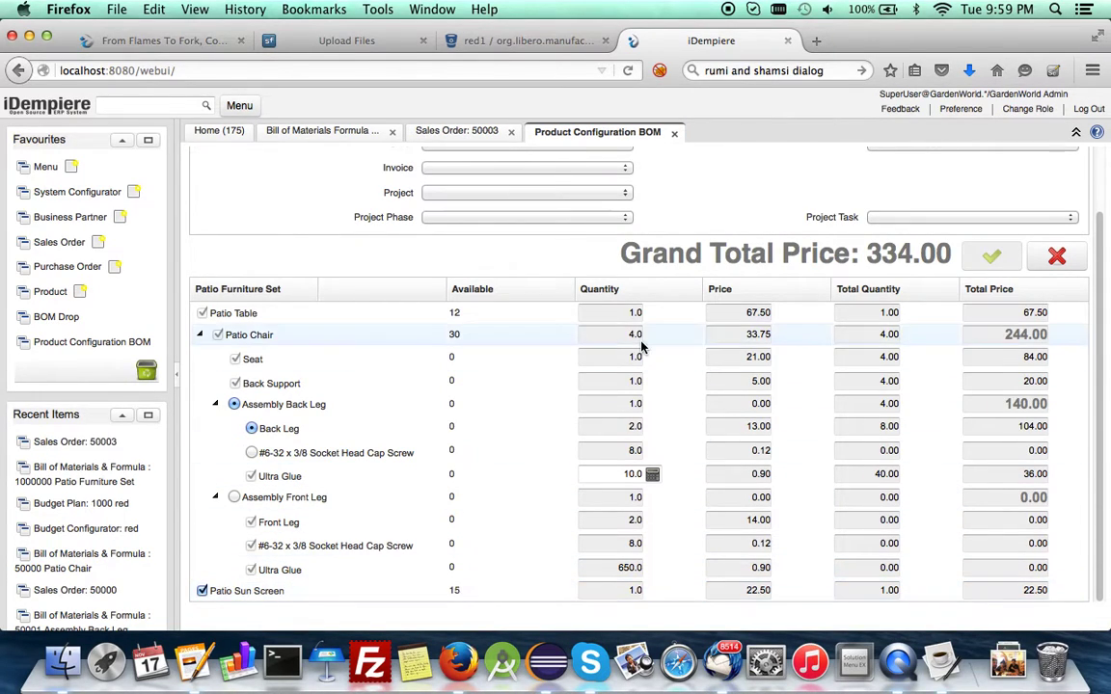
{"action": "scroll", "coordinate": [641, 349], "scroll_direction": "up", "scroll_amount": 2}
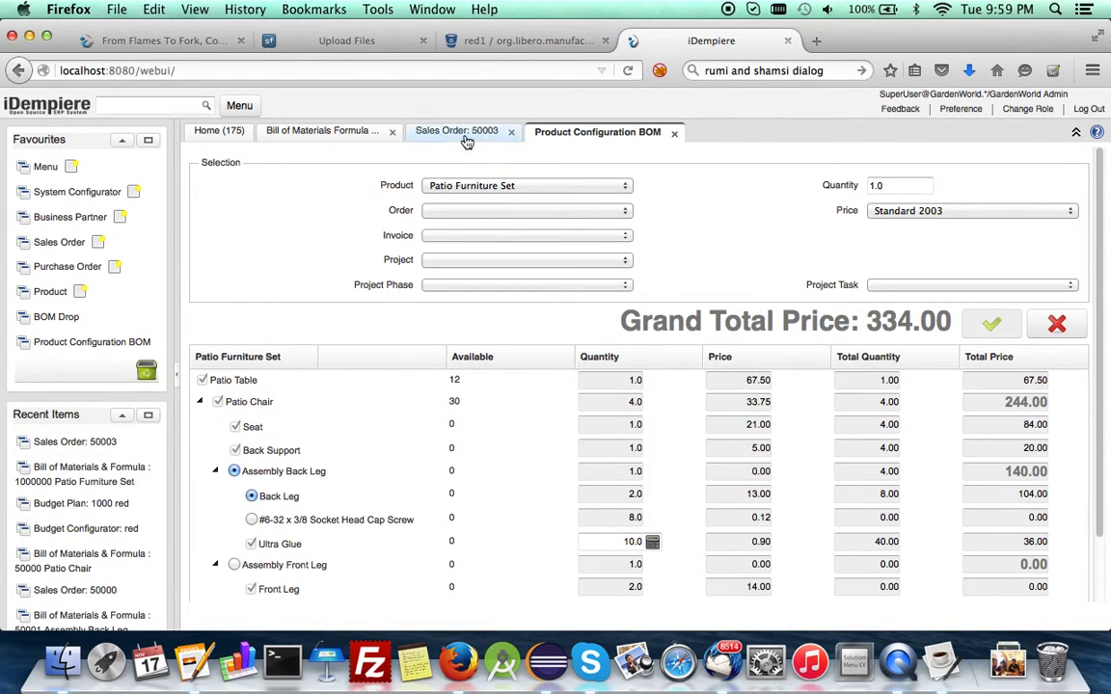
{"action": "left_click", "coordinate": [159, 42]}
Step: Read through the BOM Drop forum posts, then check the SourceForge jar upload page
{"action": "scroll", "coordinate": [945, 369], "scroll_direction": "down", "scroll_amount": 20}
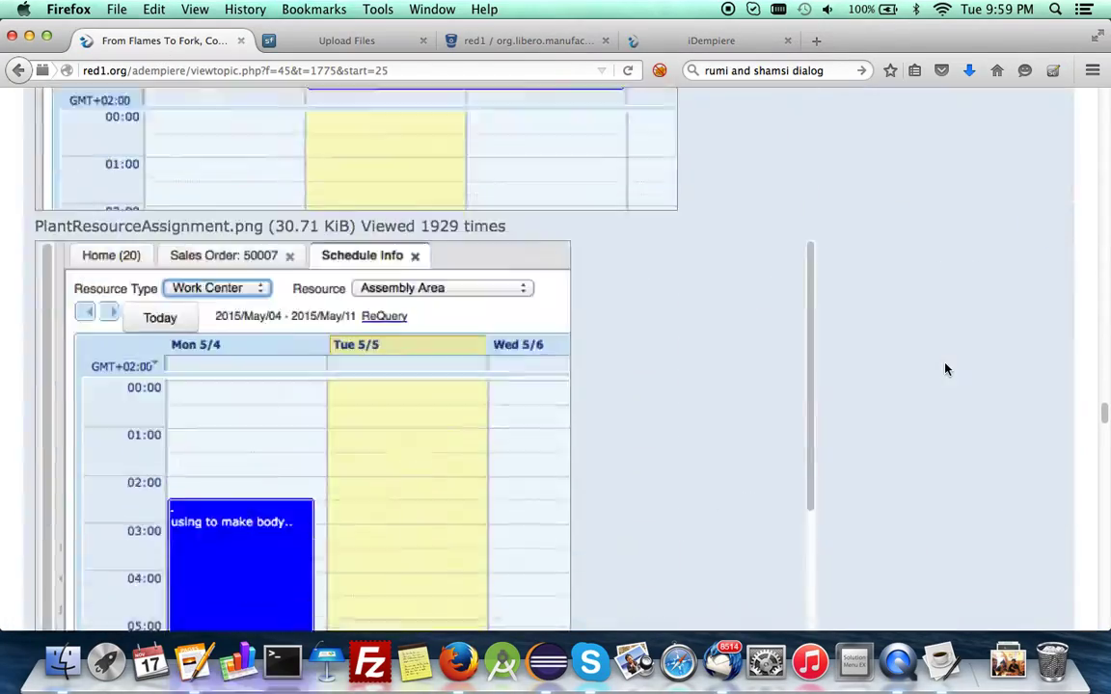
{"action": "scroll", "coordinate": [944, 369], "scroll_direction": "down", "scroll_amount": 15}
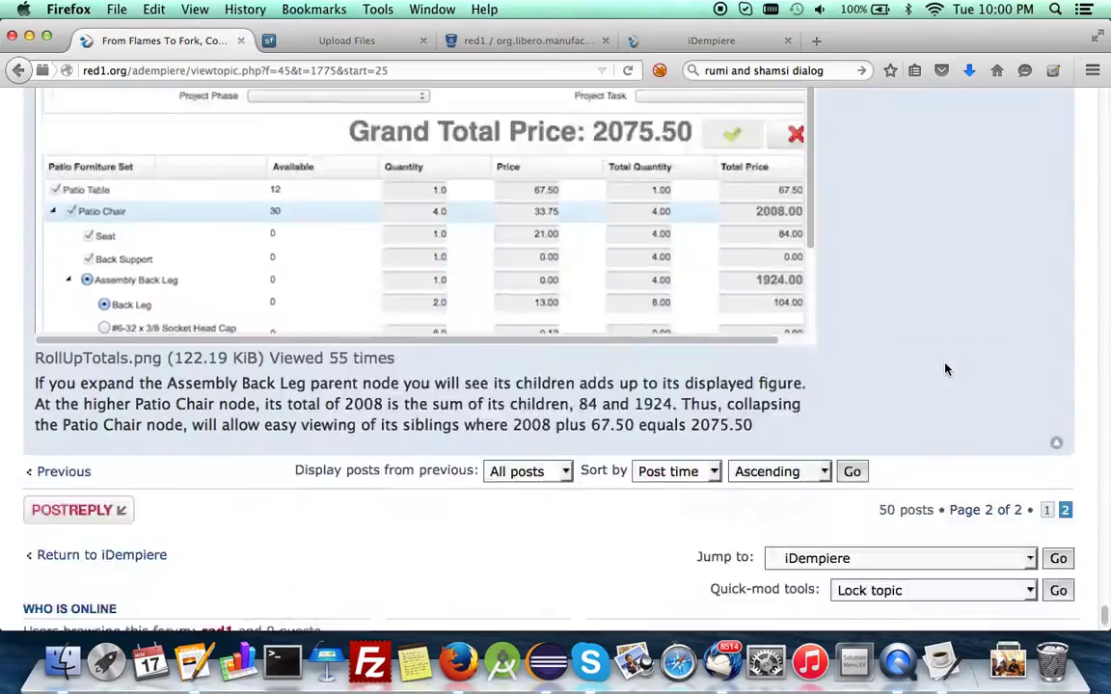
{"action": "scroll", "coordinate": [944, 370], "scroll_direction": "up", "scroll_amount": 10}
{"action": "scroll", "coordinate": [944, 369], "scroll_direction": "up", "scroll_amount": 10}
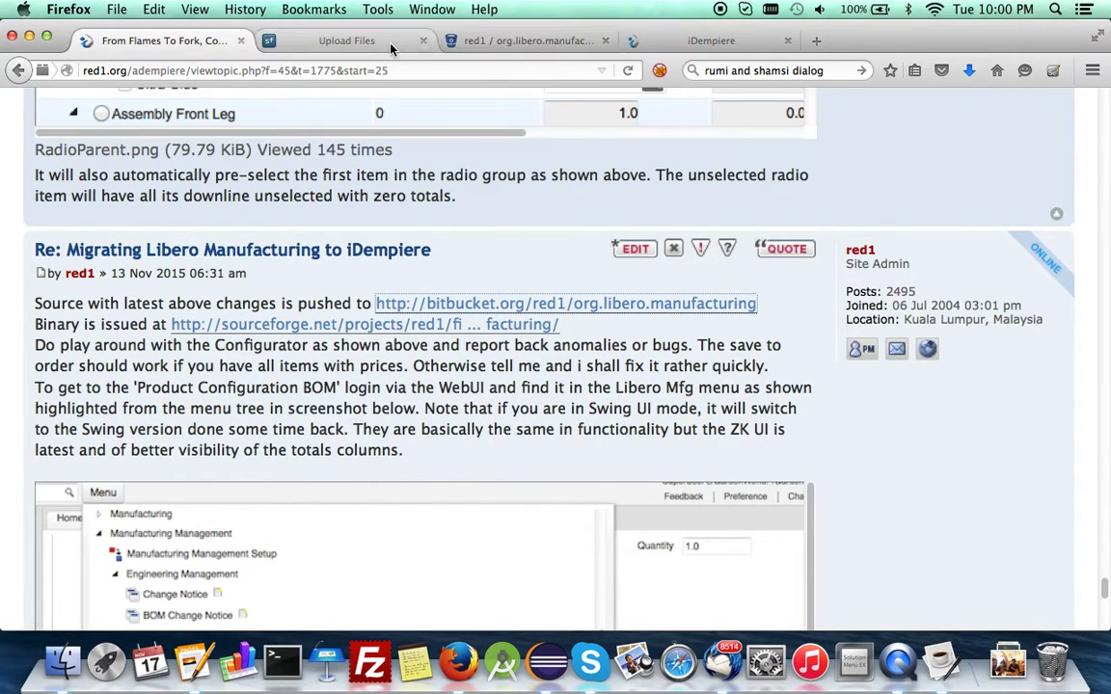
{"action": "left_click", "coordinate": [349, 40]}
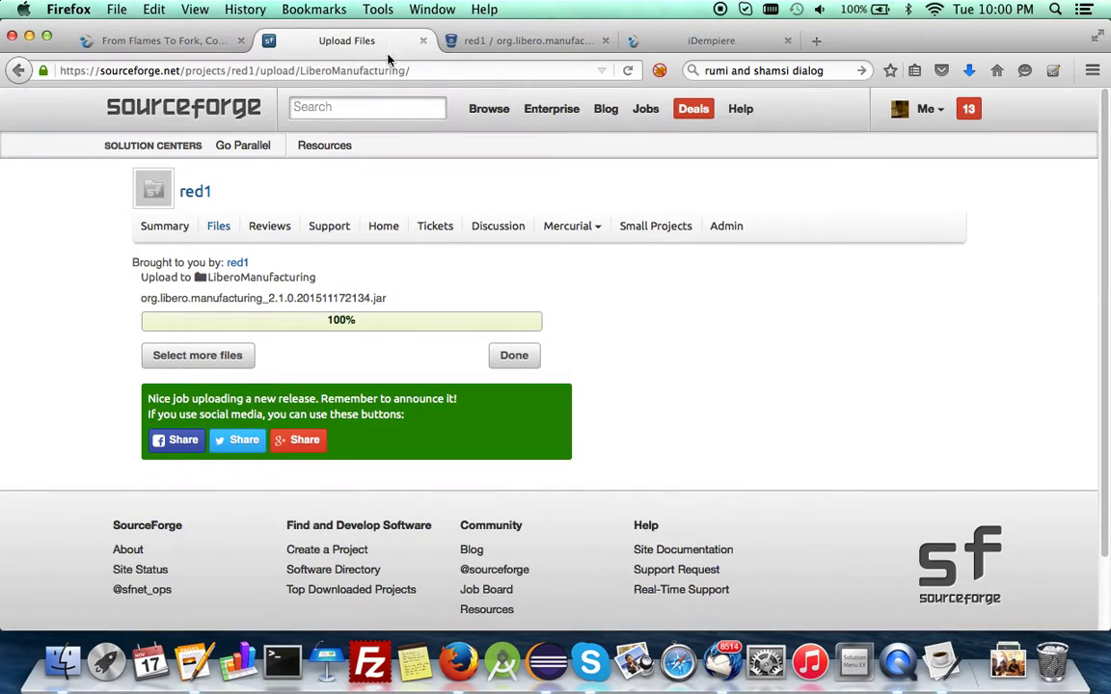
Step: Finish the SourceForge upload so both 2.1.0 jars are listed, then check Bitbucket and Eclipse
{"action": "left_click", "coordinate": [514, 356]}
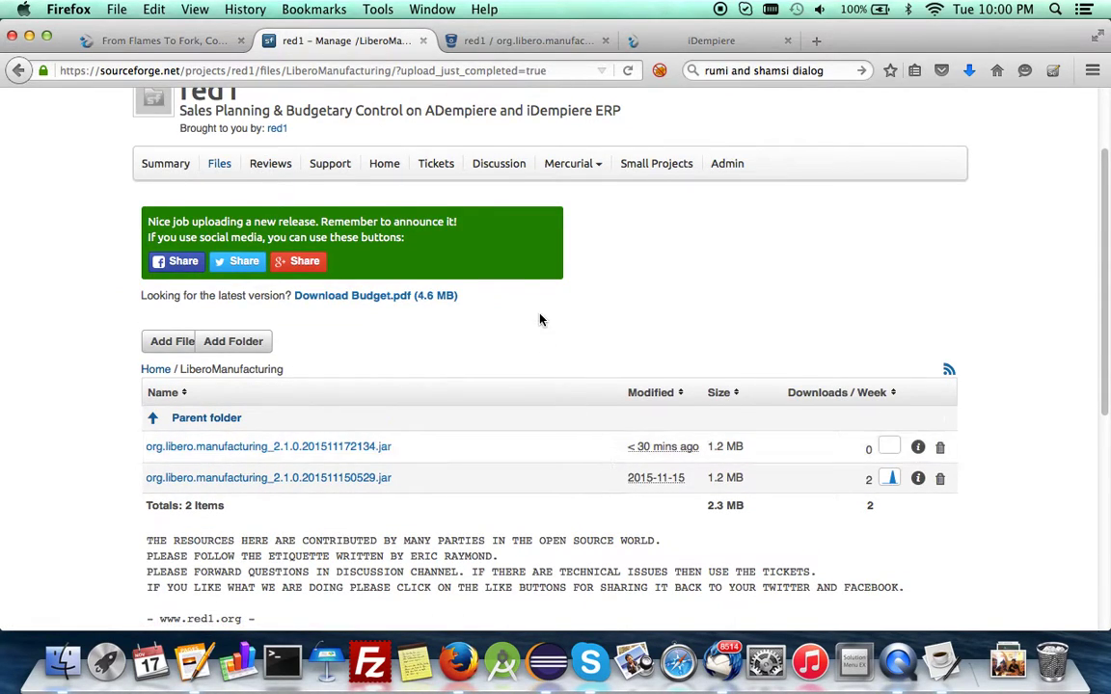
{"action": "scroll", "coordinate": [538, 317], "scroll_direction": "up", "scroll_amount": 2}
{"action": "left_click", "coordinate": [491, 44]}
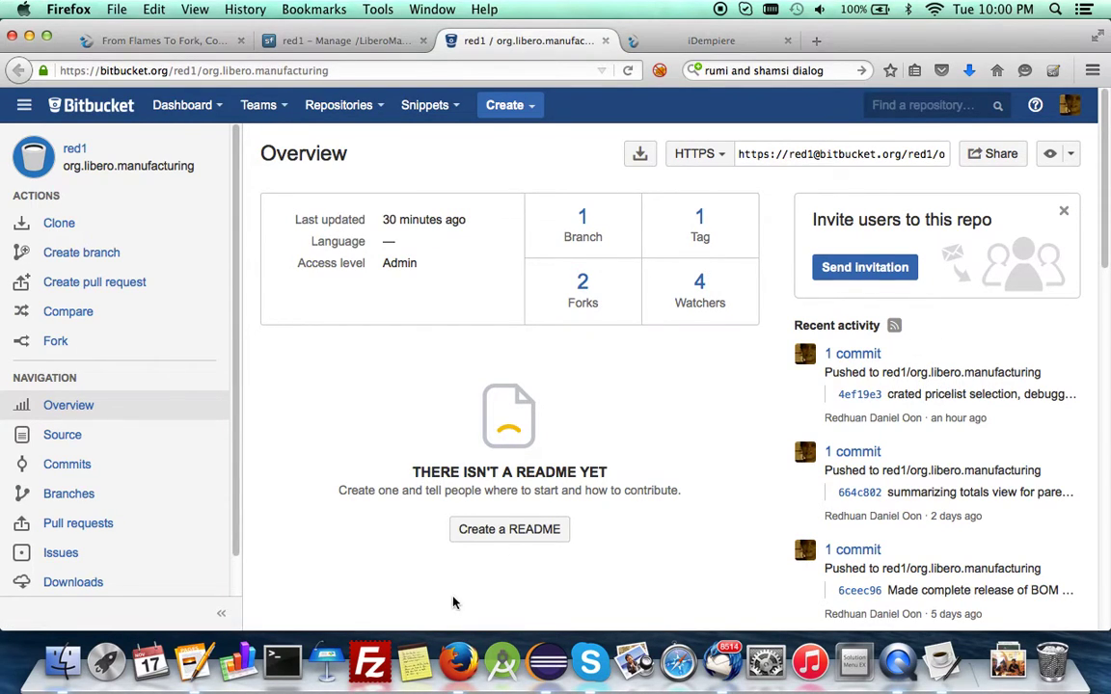
{"action": "left_click", "coordinate": [550, 678]}
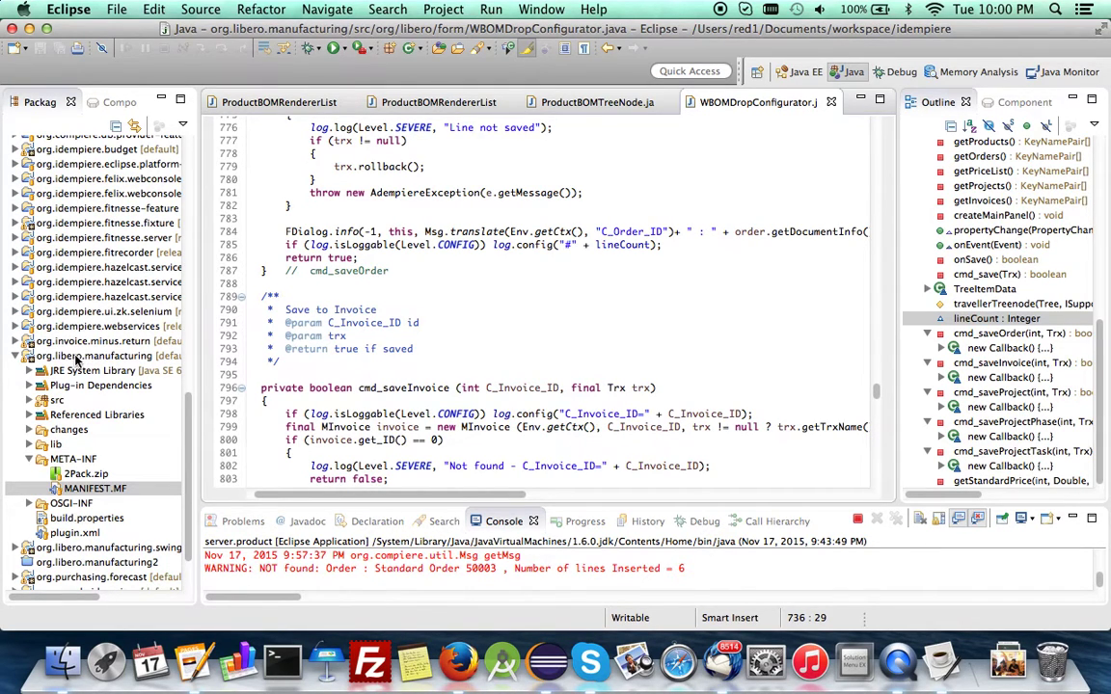
Step: Review the org.libero.manufacturing MANIFEST.MF overview (version 2.1.0.qualifier), then return to the Bitbucket repository
{"action": "scroll", "coordinate": [77, 359], "scroll_direction": "up", "scroll_amount": 10}
{"action": "scroll", "coordinate": [76, 359], "scroll_direction": "down", "scroll_amount": 12}
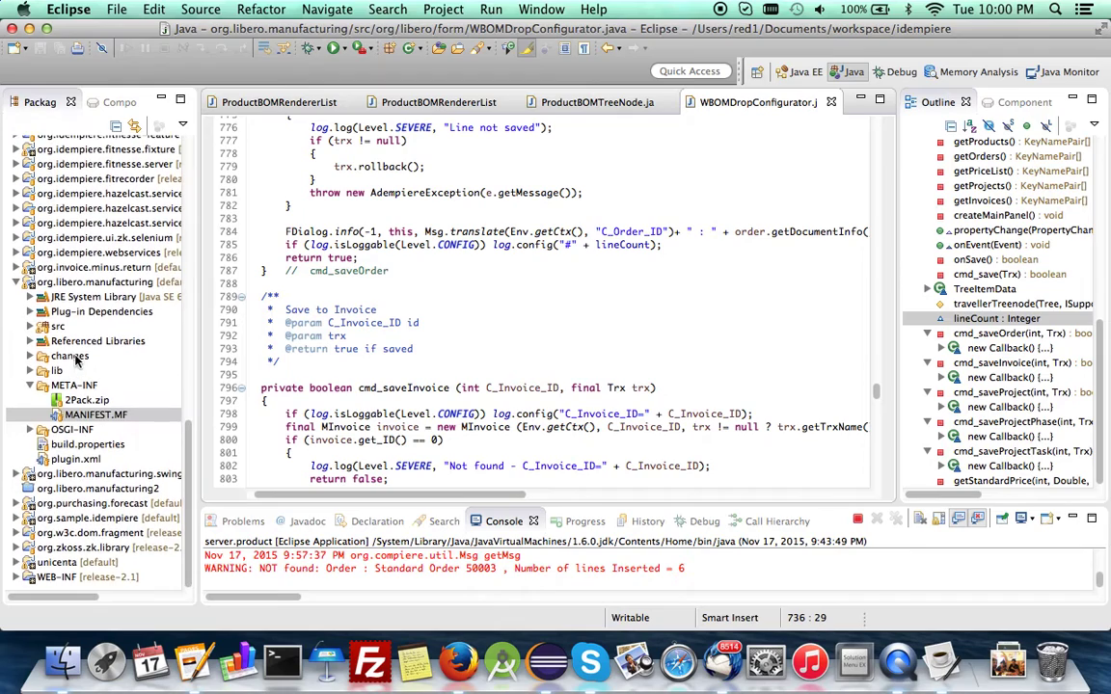
{"action": "scroll", "coordinate": [76, 359], "scroll_direction": "up", "scroll_amount": 1}
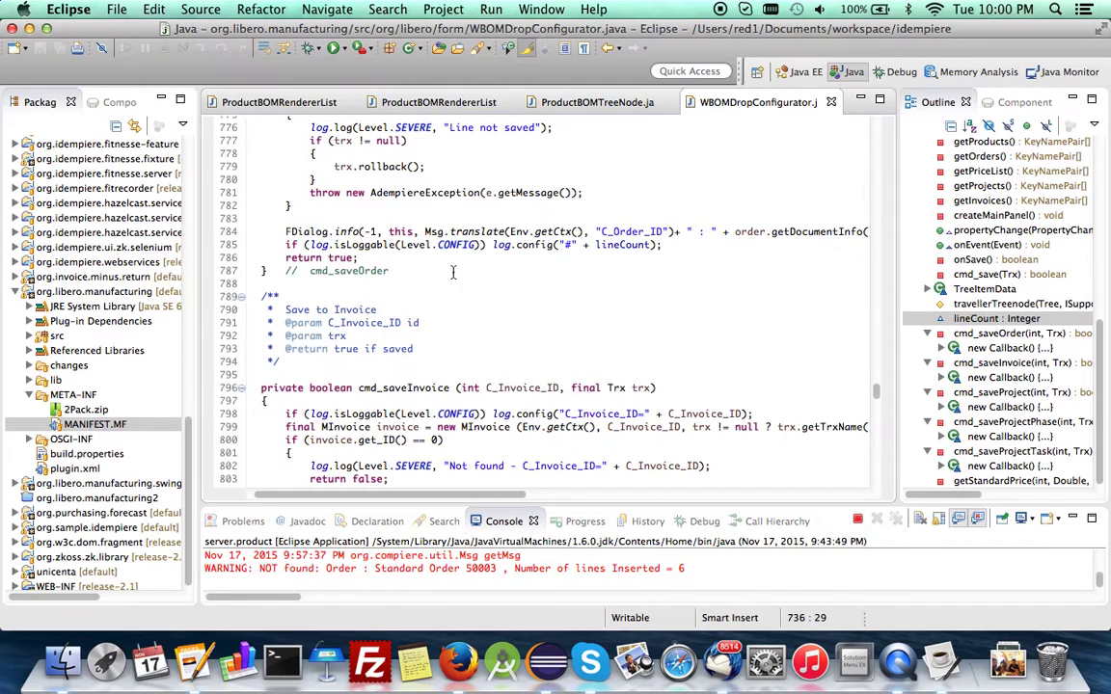
{"action": "left_click", "coordinate": [97, 424]}
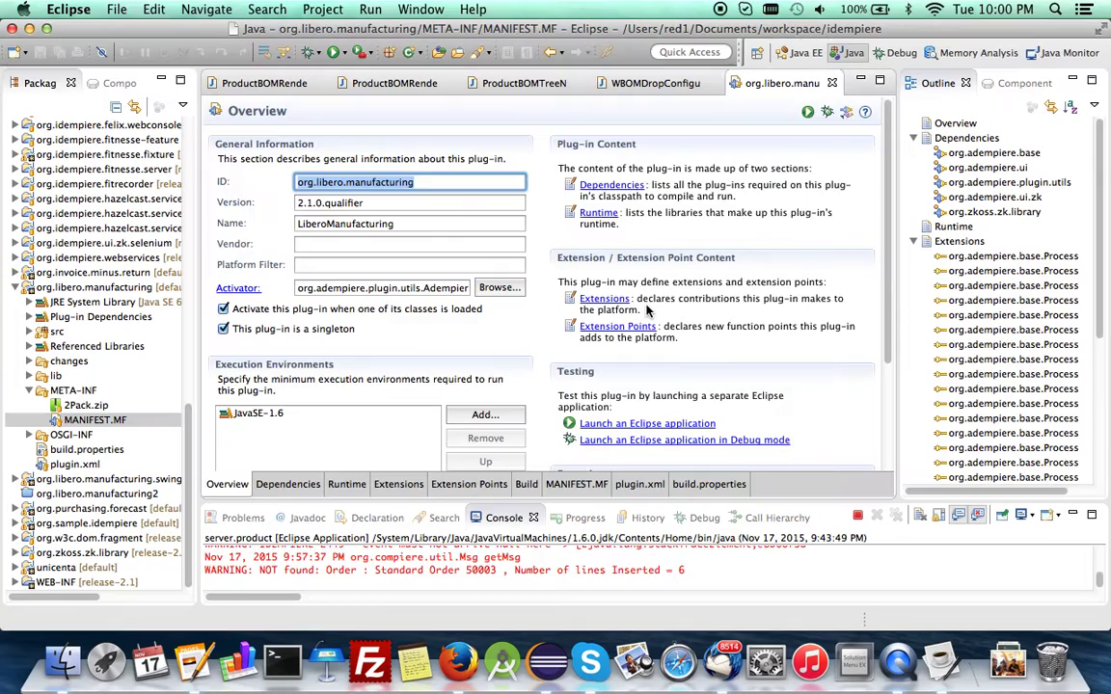
{"action": "scroll", "coordinate": [646, 310], "scroll_direction": "down", "scroll_amount": 3}
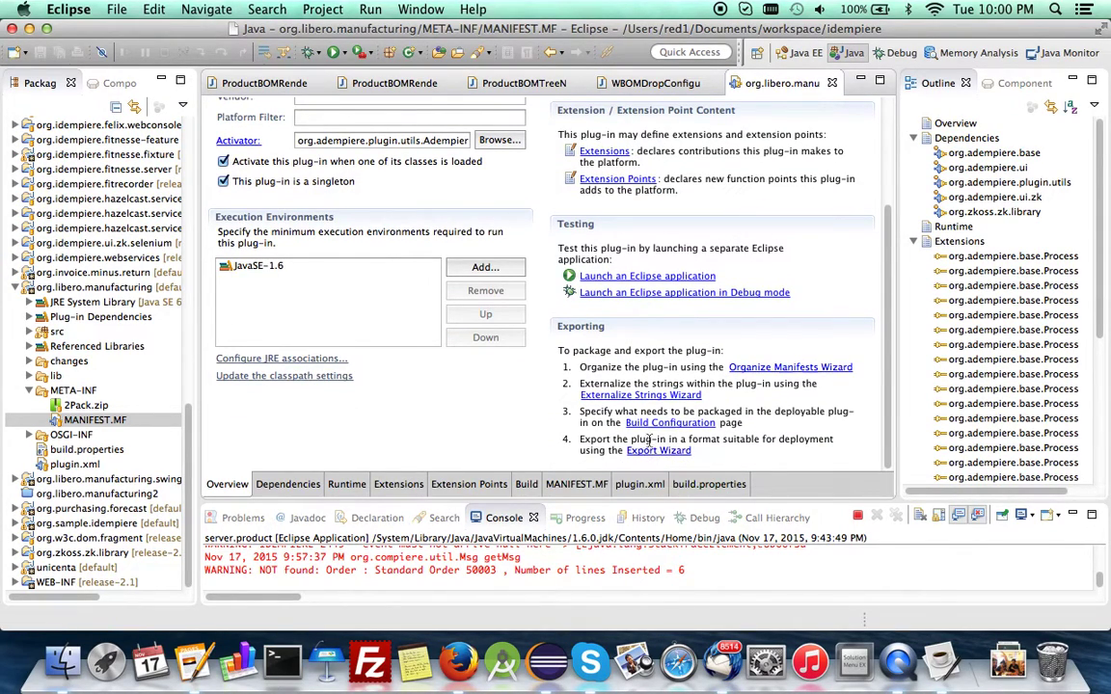
{"action": "left_click", "coordinate": [458, 664]}
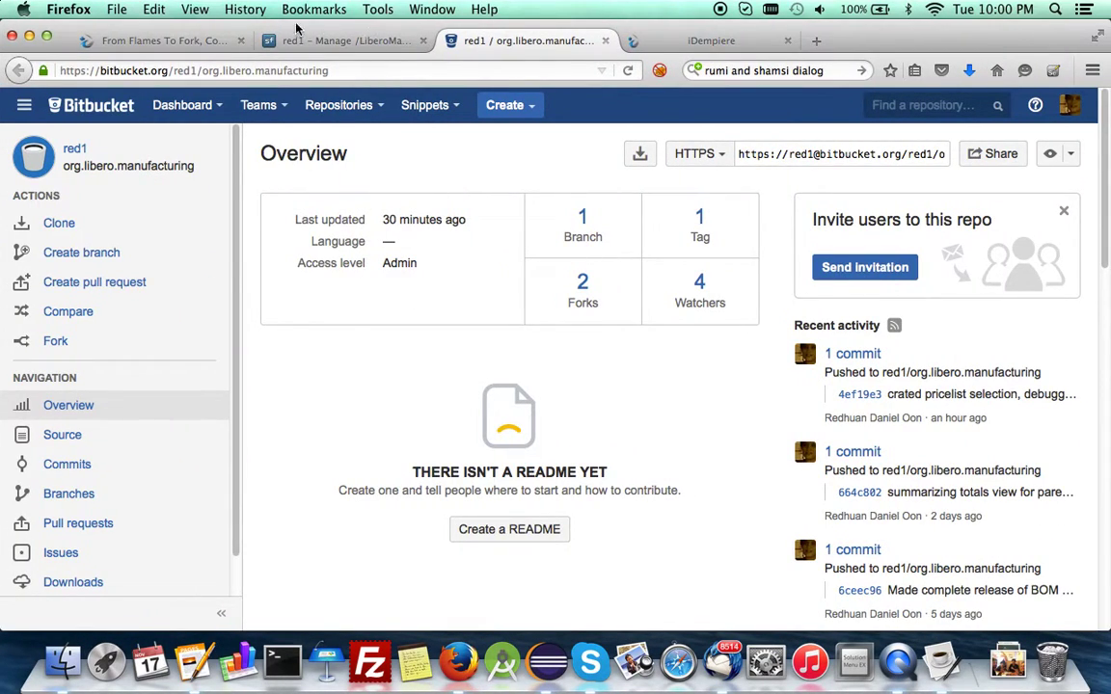
Step: Pass through the forum thread back to the iDempiere configurator showing the Patio Furniture Set at 334.00
{"action": "left_click", "coordinate": [158, 44]}
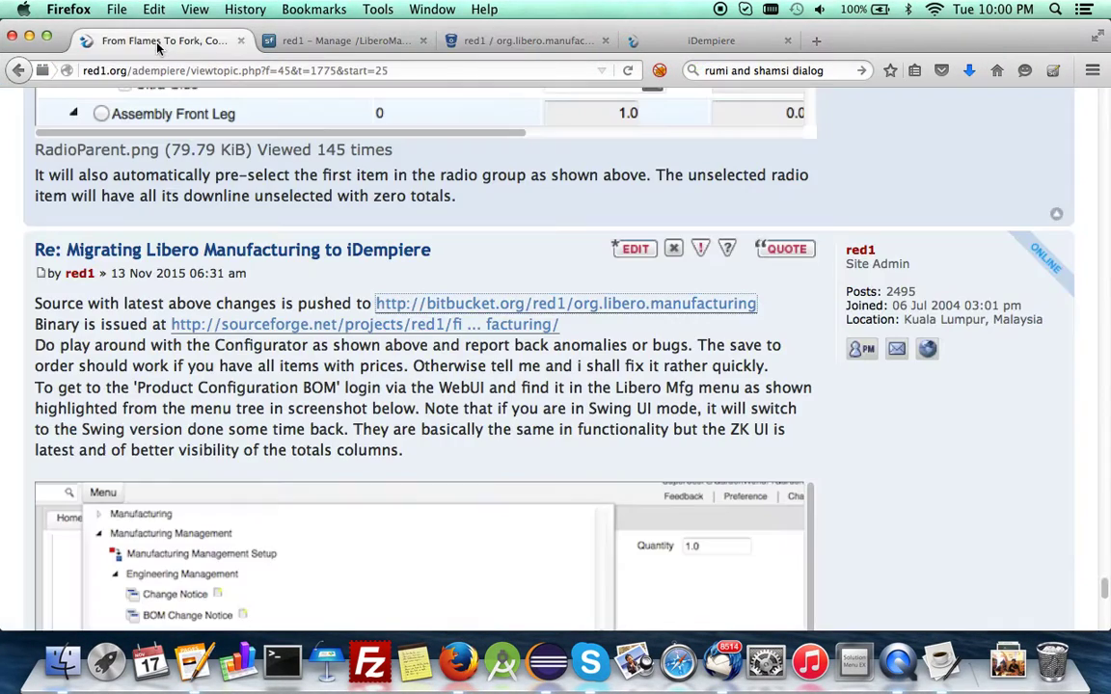
{"action": "left_click", "coordinate": [715, 41]}
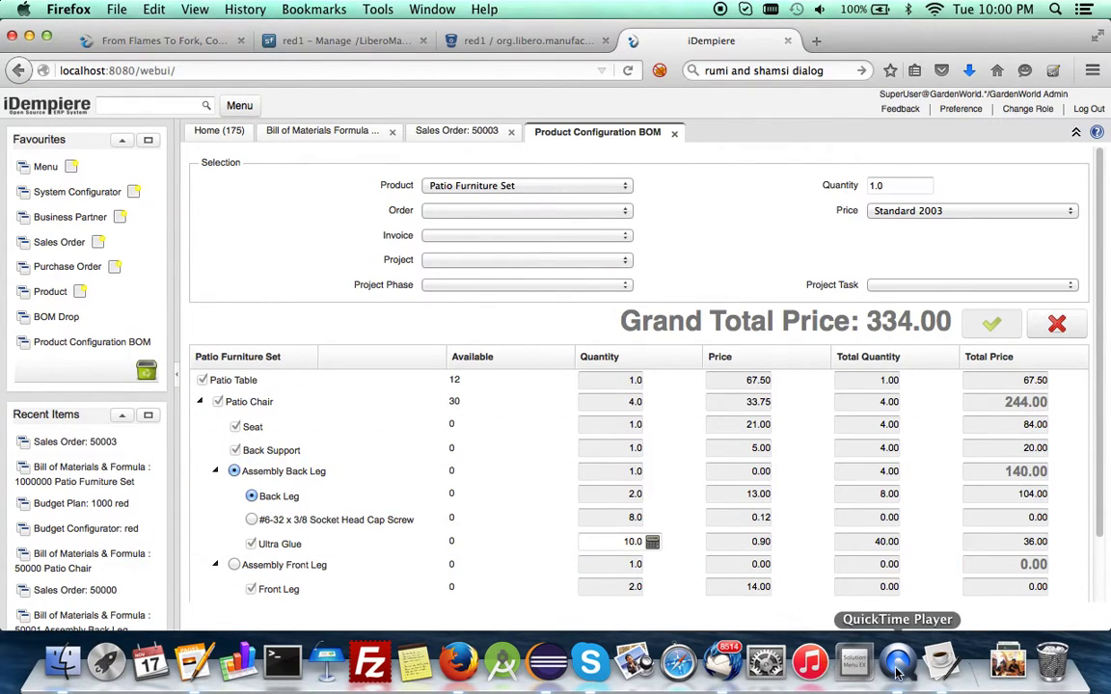
{"action": "left_click", "coordinate": [196, 667]}
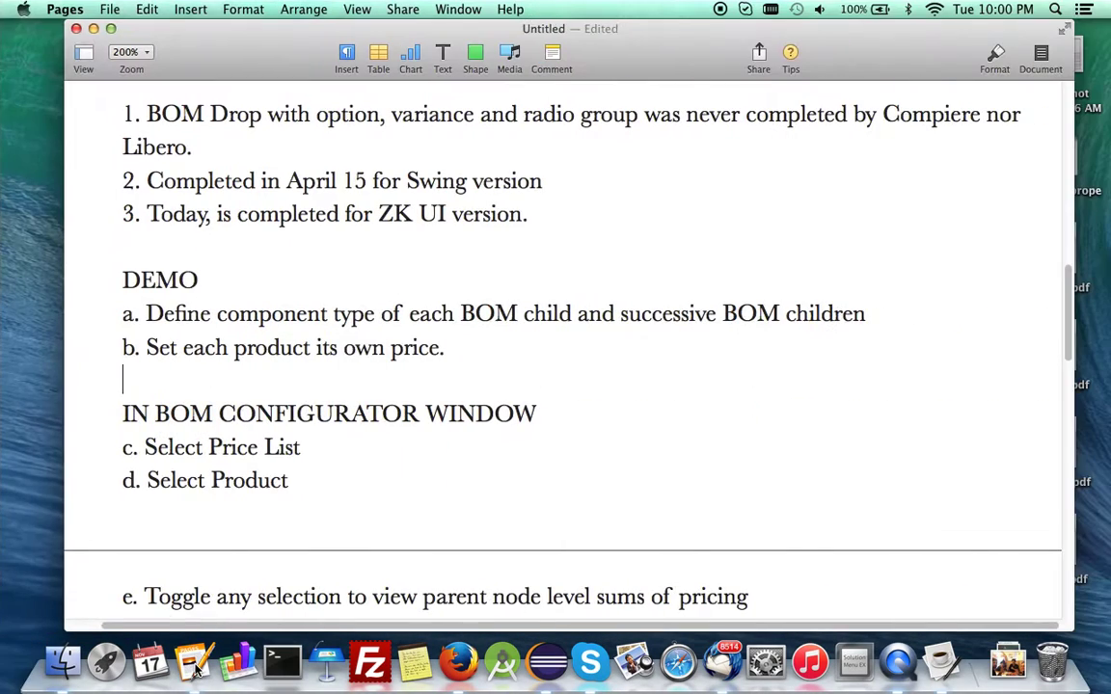
{"action": "scroll", "coordinate": [495, 476], "scroll_direction": "down", "scroll_amount": 10}
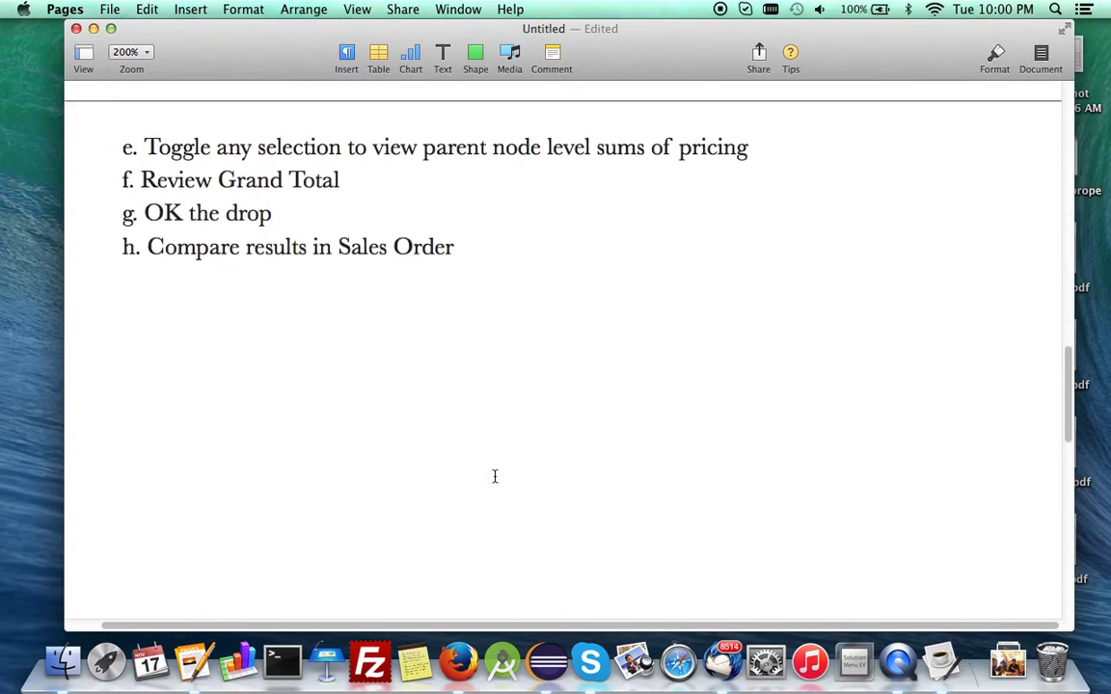
{"action": "scroll", "coordinate": [494, 477], "scroll_direction": "up", "scroll_amount": 8}
{"action": "scroll", "coordinate": [495, 476], "scroll_direction": "down", "scroll_amount": 2}
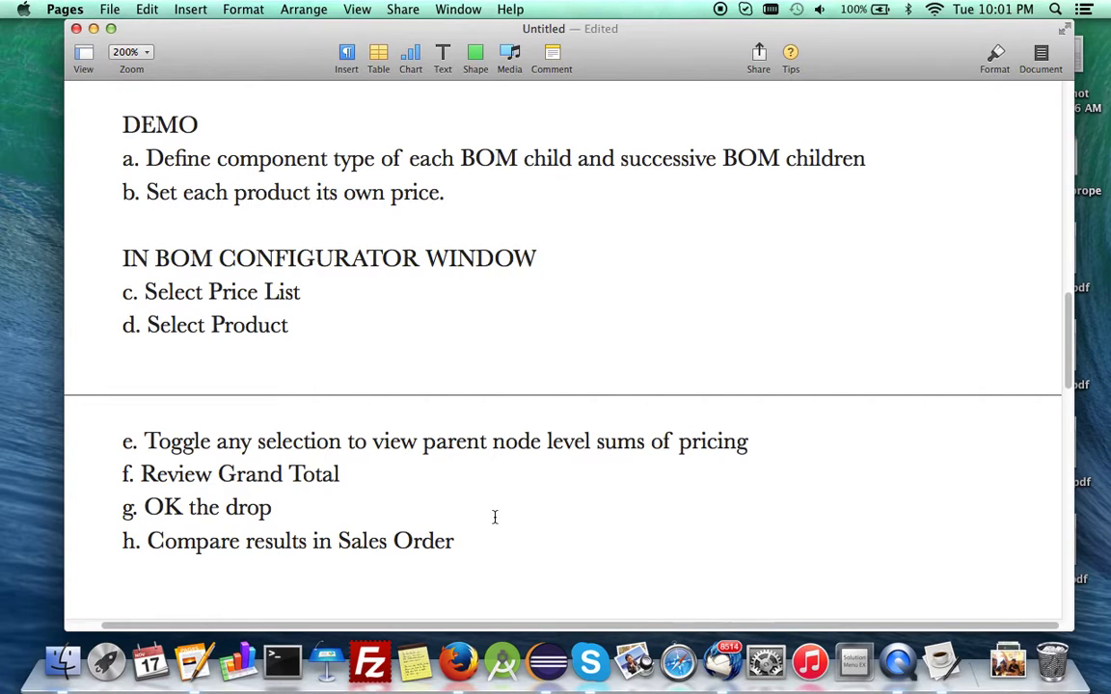
{"action": "scroll", "coordinate": [494, 517], "scroll_direction": "up", "scroll_amount": 15}
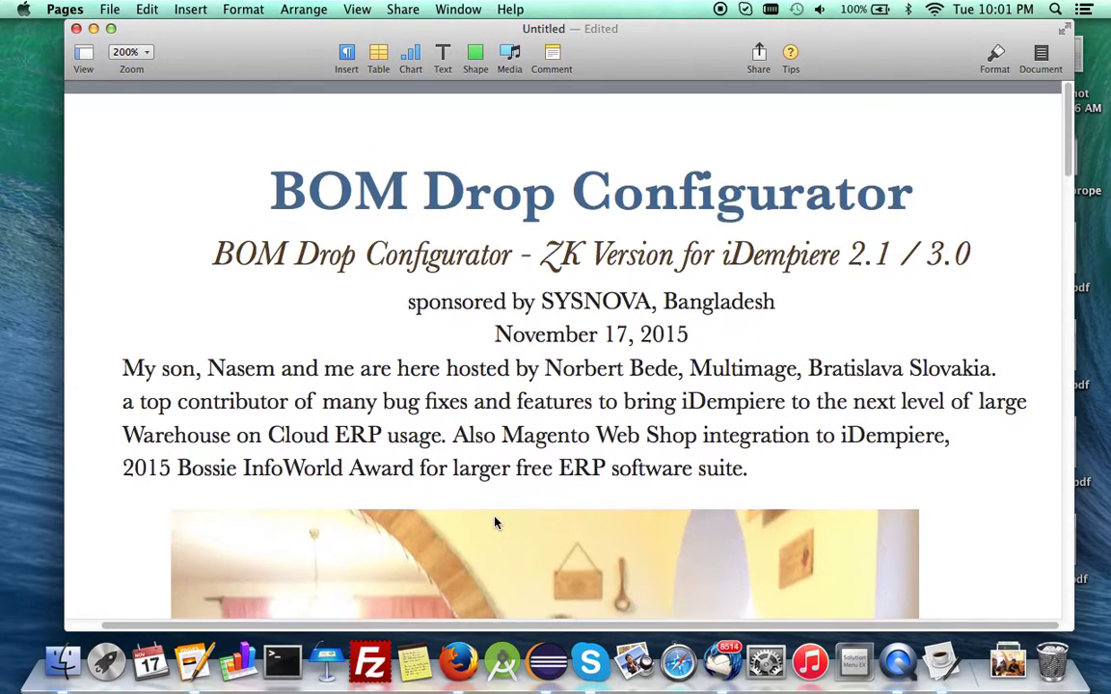
{"action": "scroll", "coordinate": [494, 523], "scroll_direction": "down", "scroll_amount": 10}
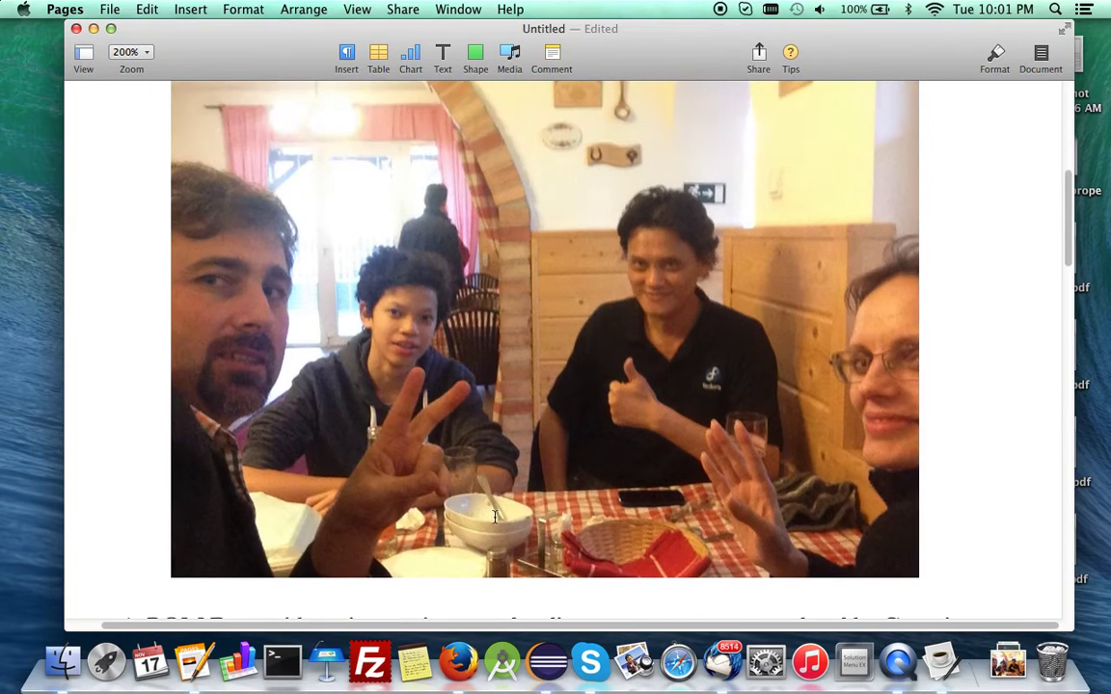
{"action": "scroll", "coordinate": [494, 517], "scroll_direction": "up", "scroll_amount": 10}
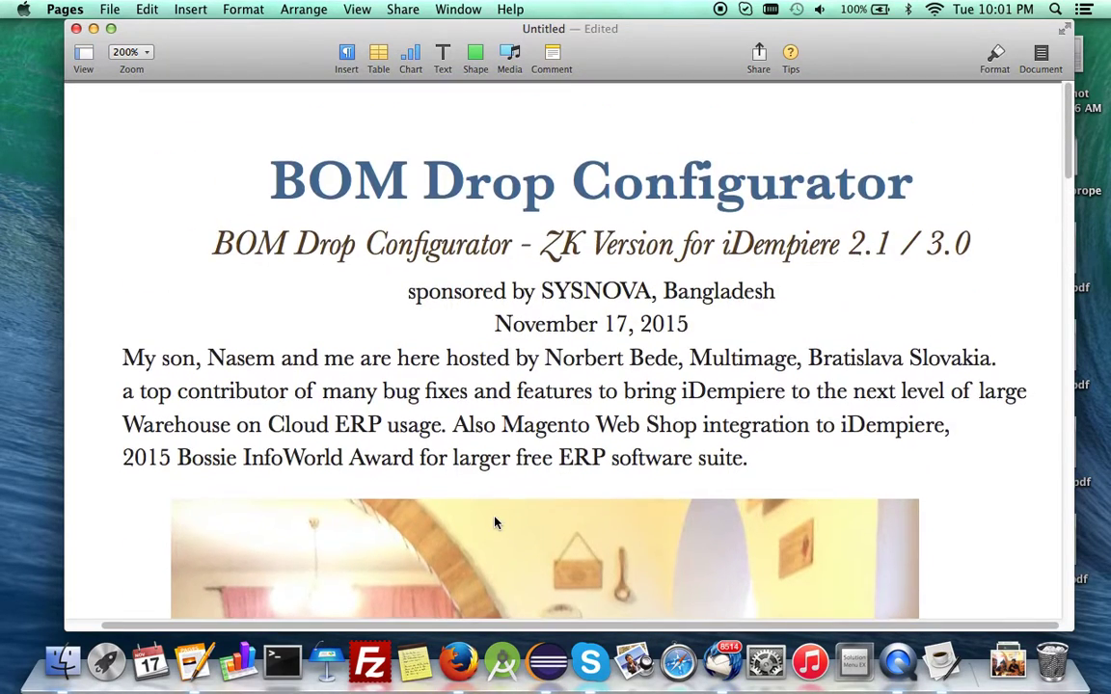